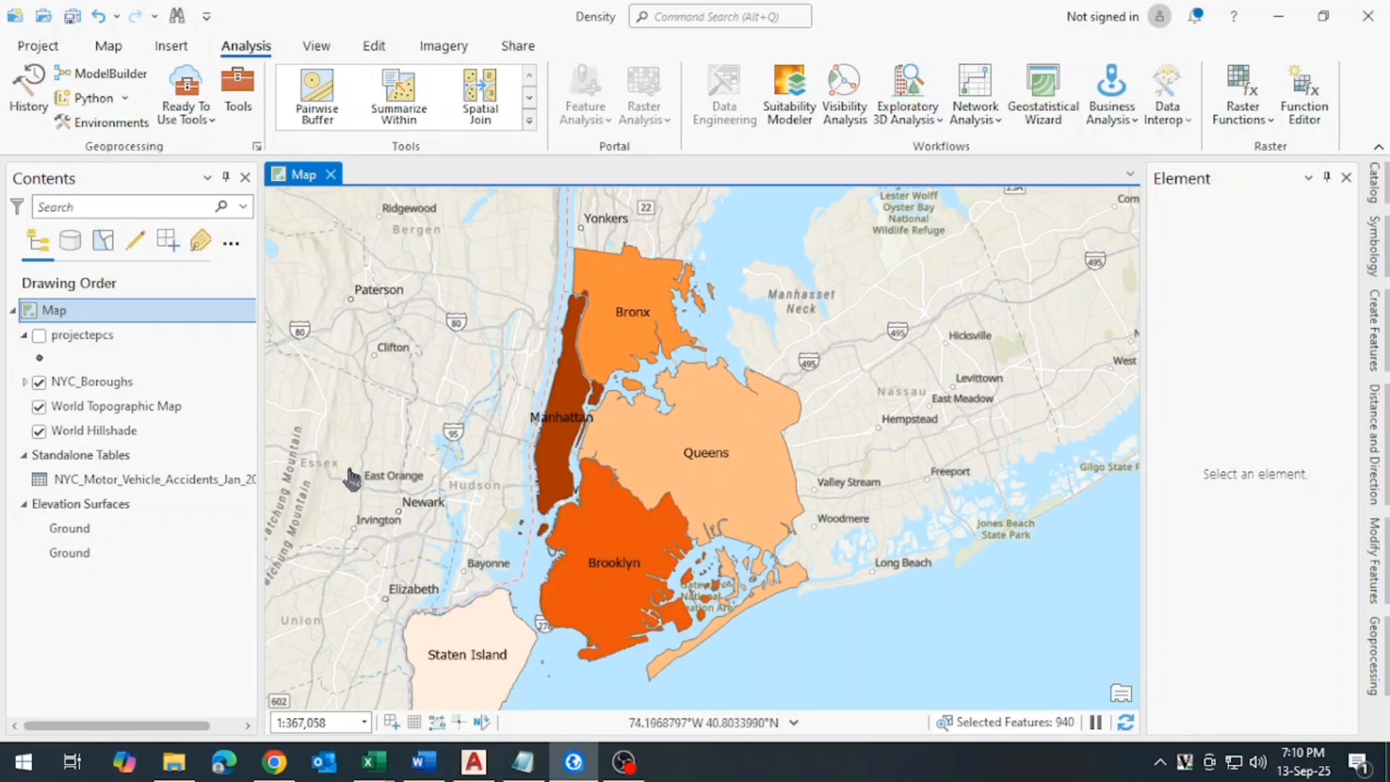
Examine the NYC boroughs and their surrounding area on the map, with the motor vehicle accidents table selected.
left_click(133, 480)
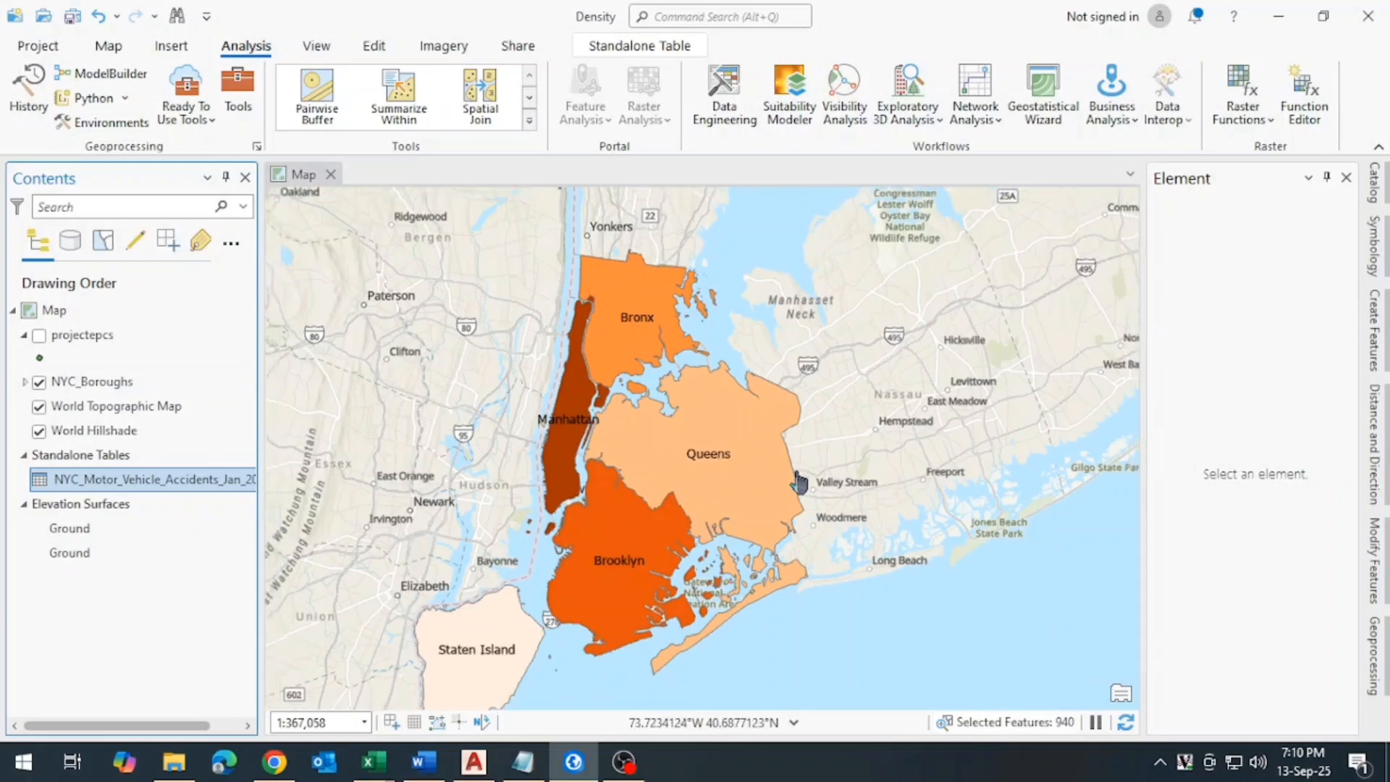
scroll(782, 463, "down", 3)
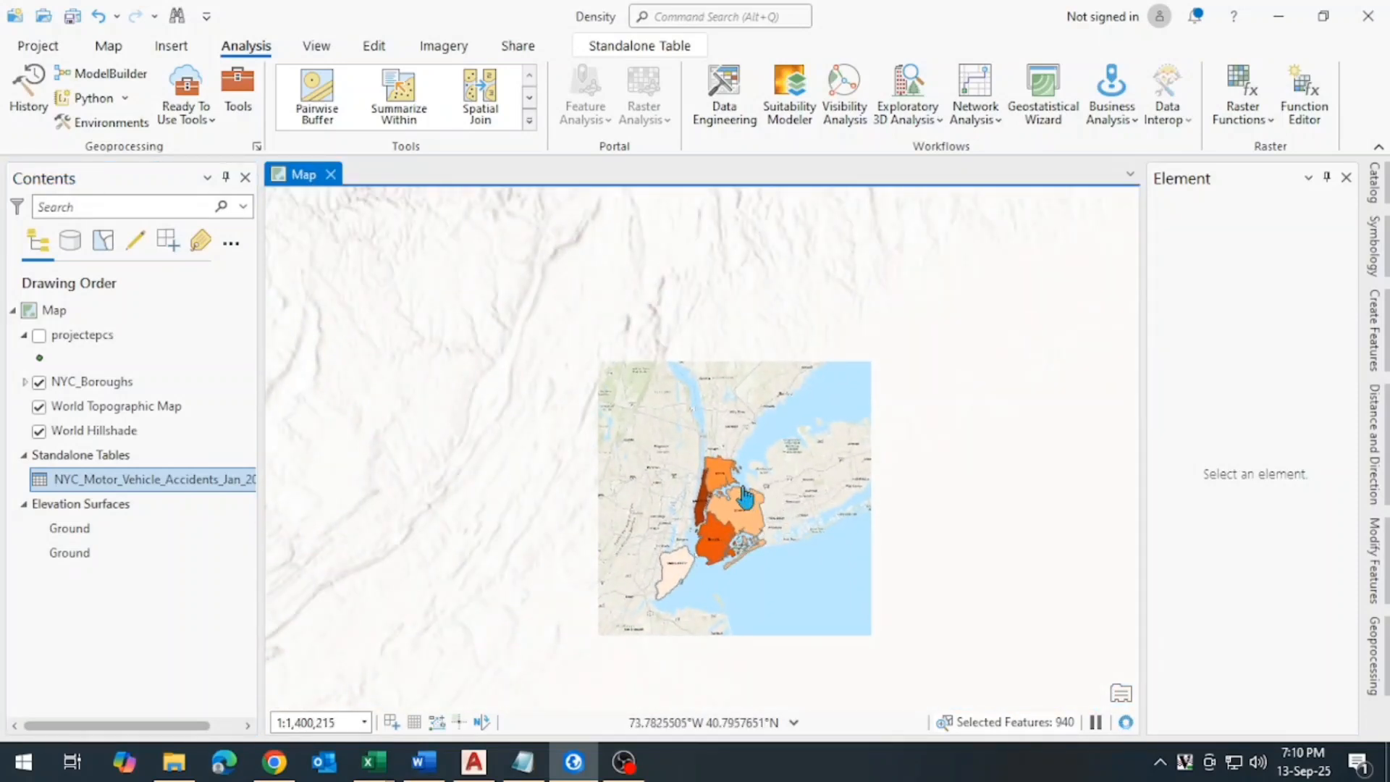
scroll(785, 497, "up", 2)
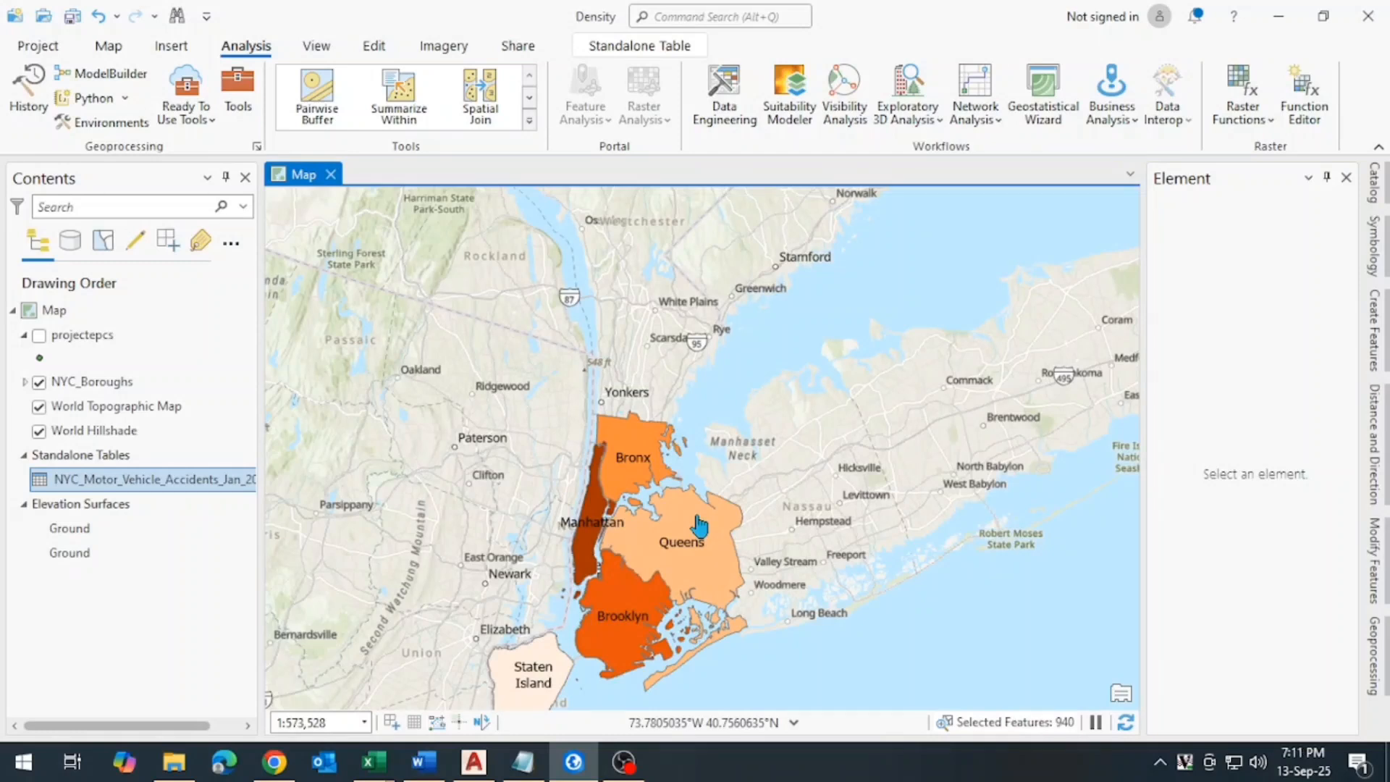
left_click_drag(840, 479, 733, 532)
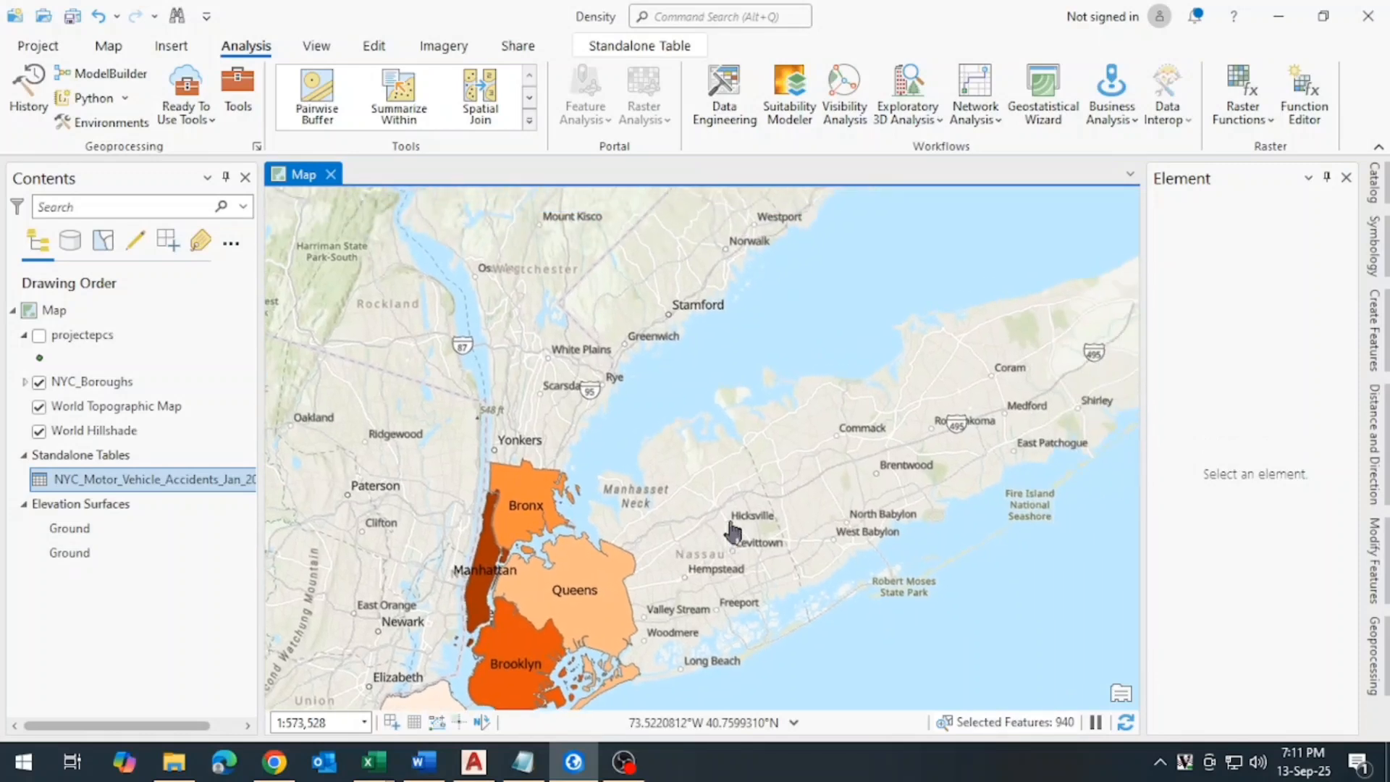
scroll(731, 532, "down", 1)
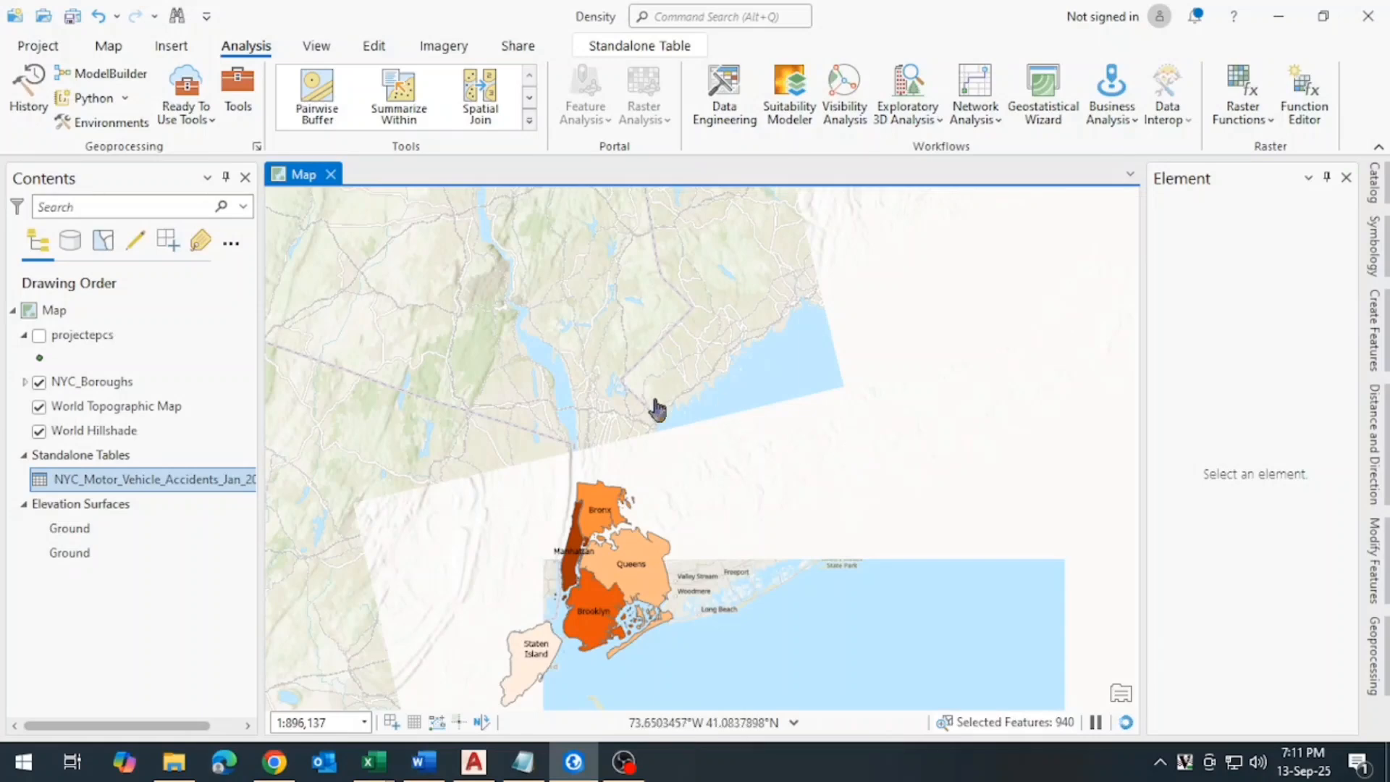
scroll(662, 406, "down", 1)
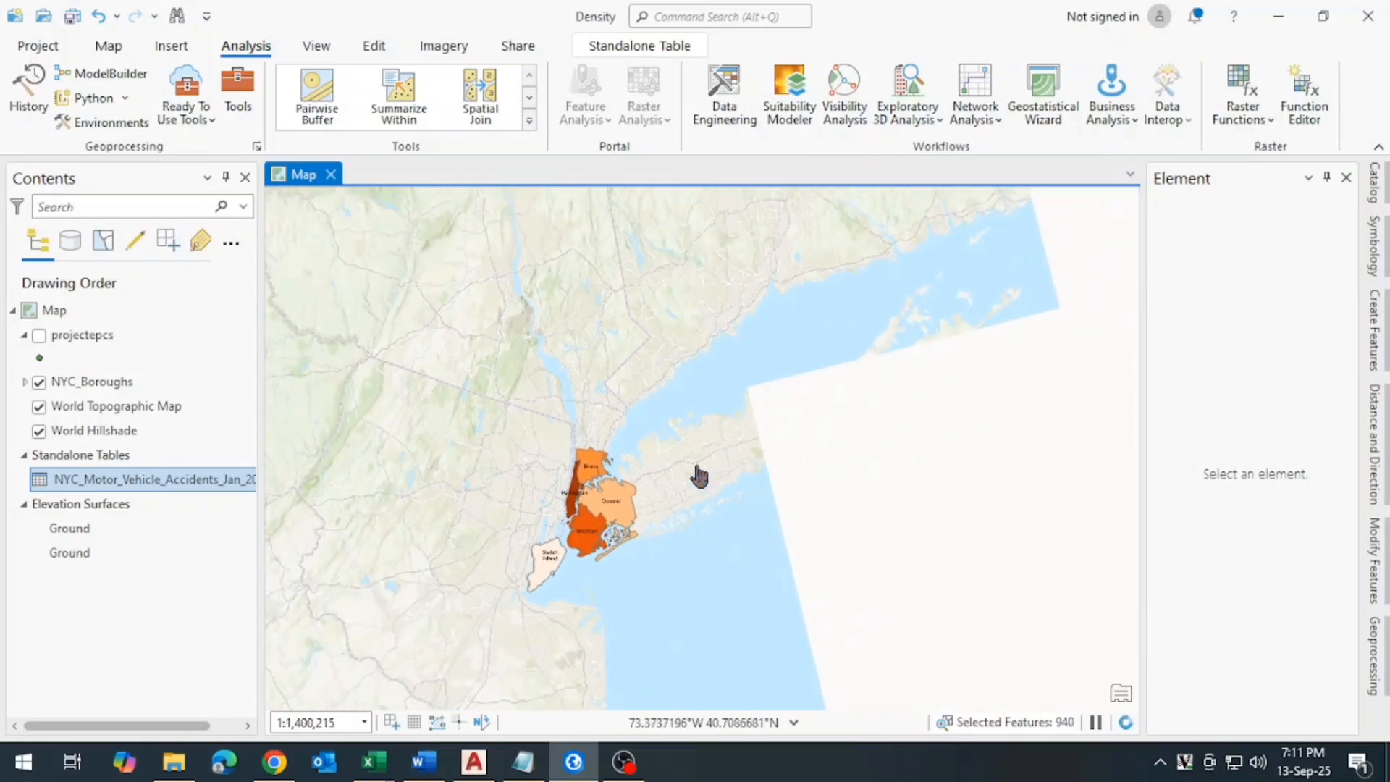
scroll(662, 453, "up", 2)
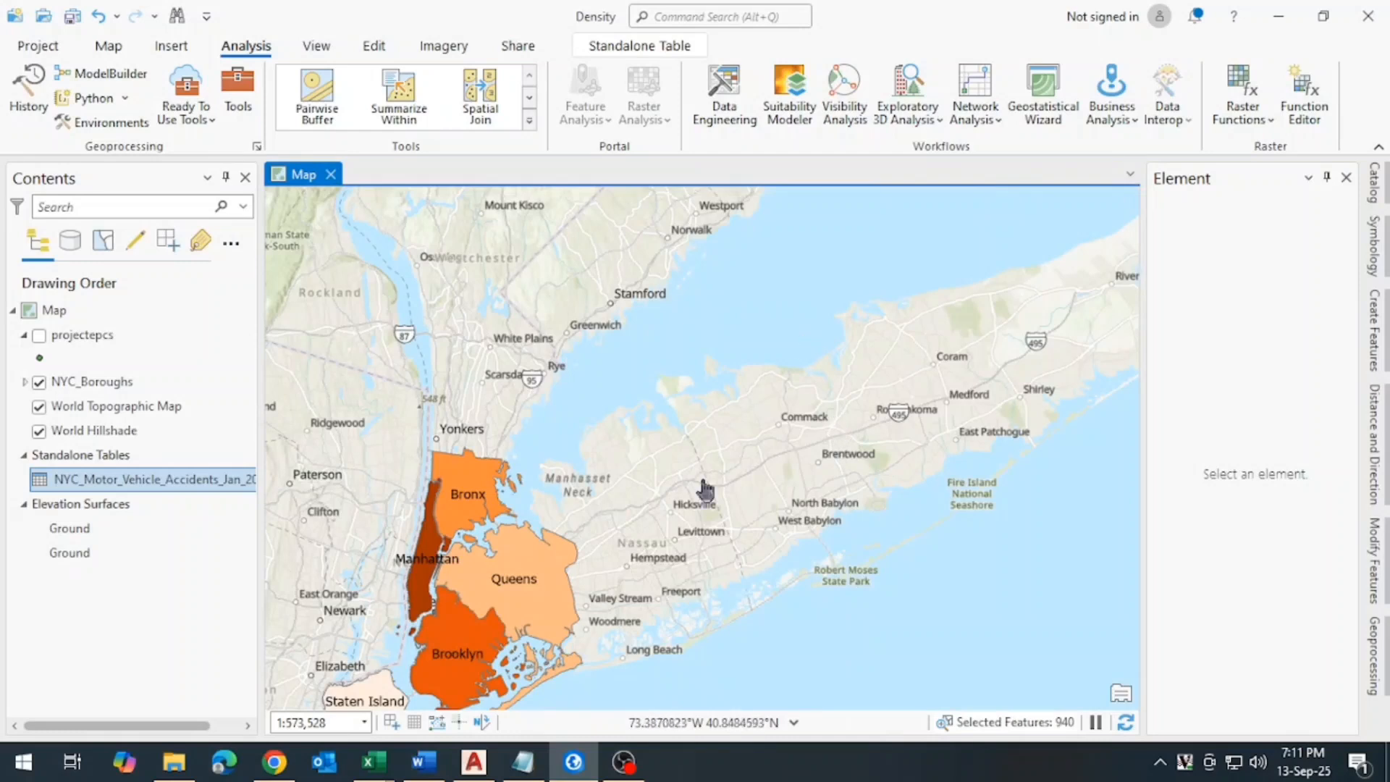
left_click_drag(661, 512, 788, 414)
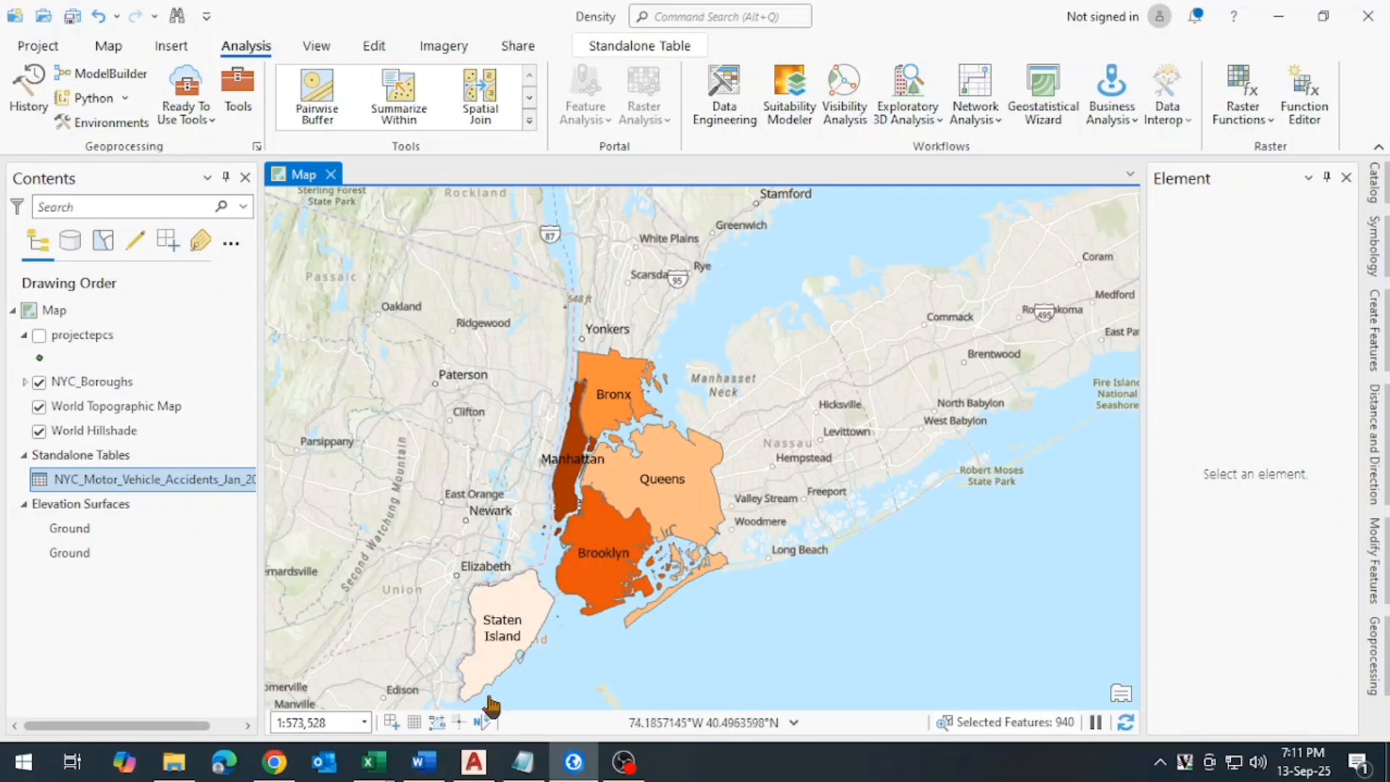
Switch to the Word notes and read the Median center example on emergency services planning and fire station placement.
left_click(422, 763)
scroll(464, 495, "up", 3)
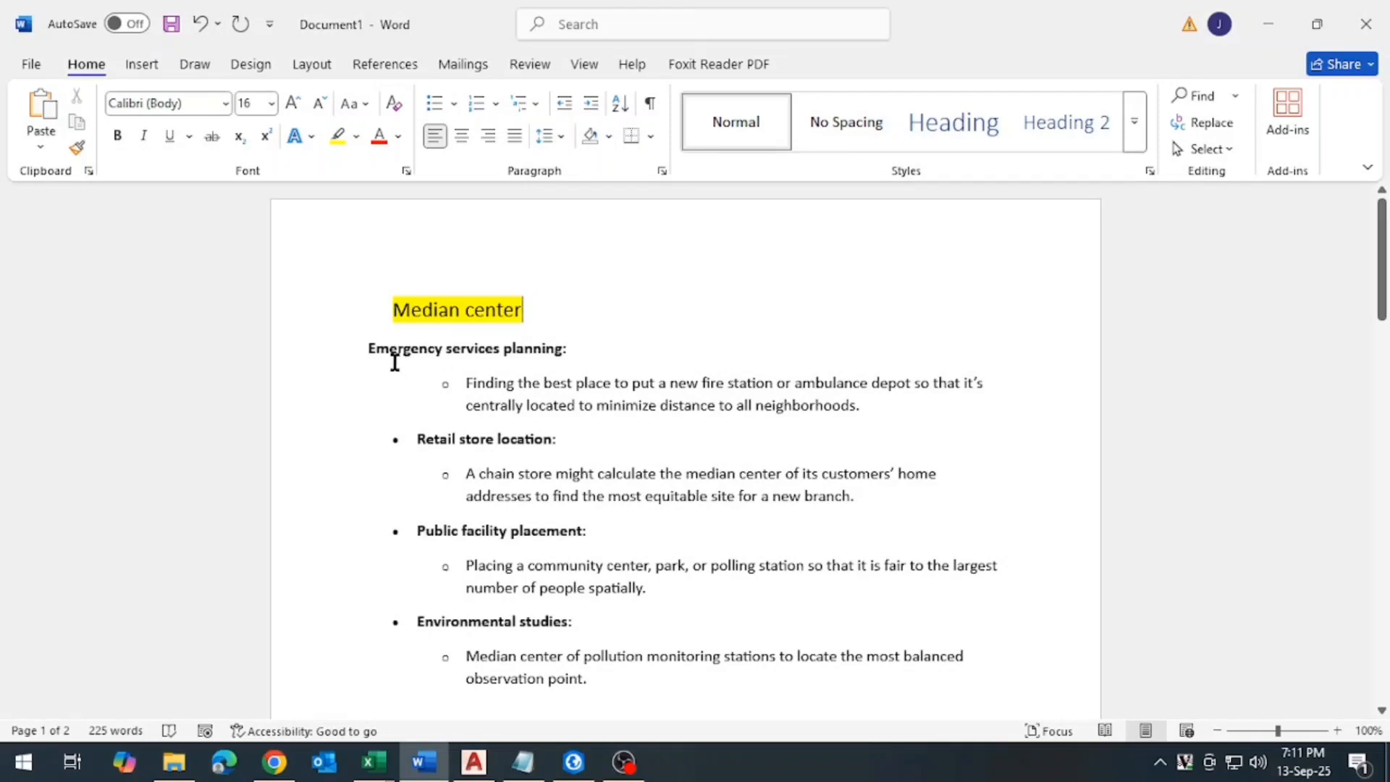
left_click(517, 403)
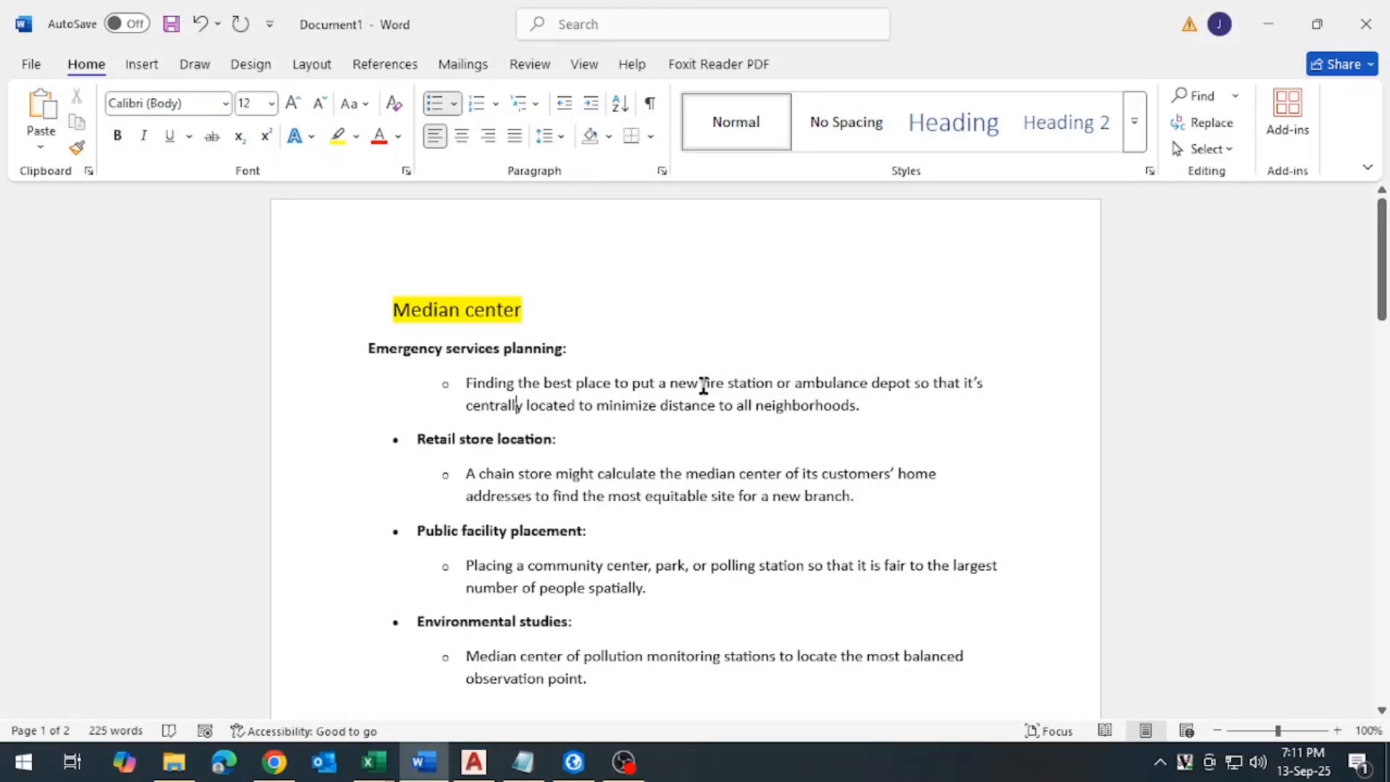
mouse_move(702, 385)
left_mouse_down()
mouse_move(771, 387)
mouse_move(707, 384)
left_mouse_up()
left_click(768, 400)
left_click(721, 406)
left_click_drag(727, 389, 775, 385)
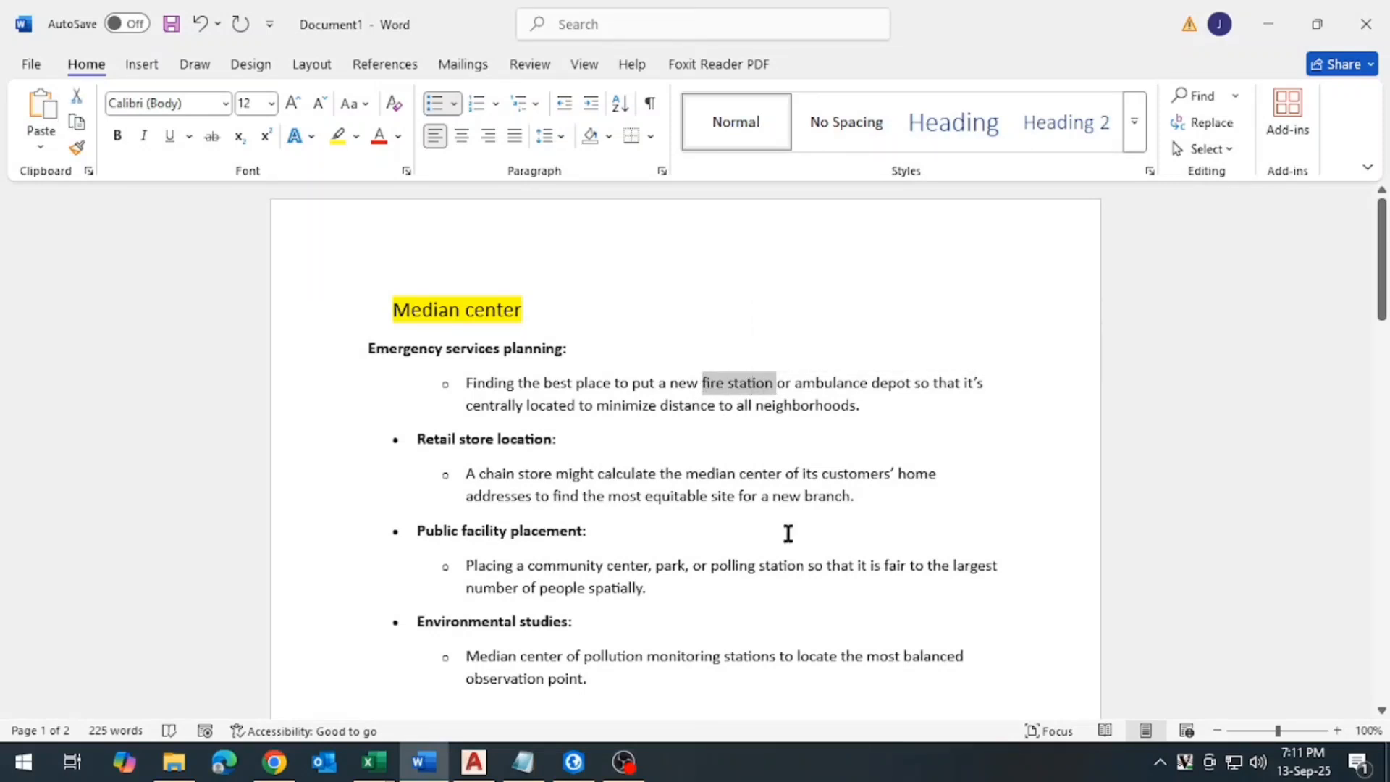
left_click(854, 384)
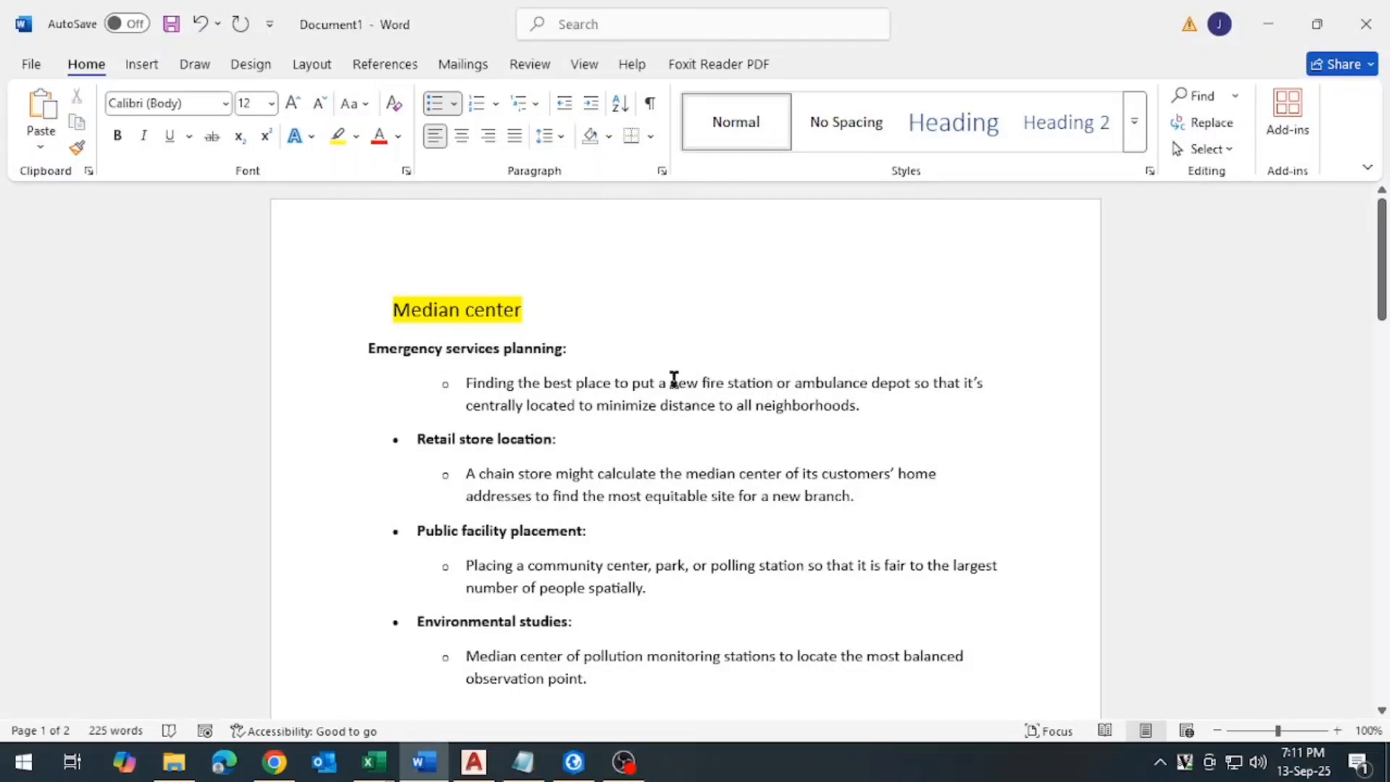
left_click_drag(704, 384, 775, 382)
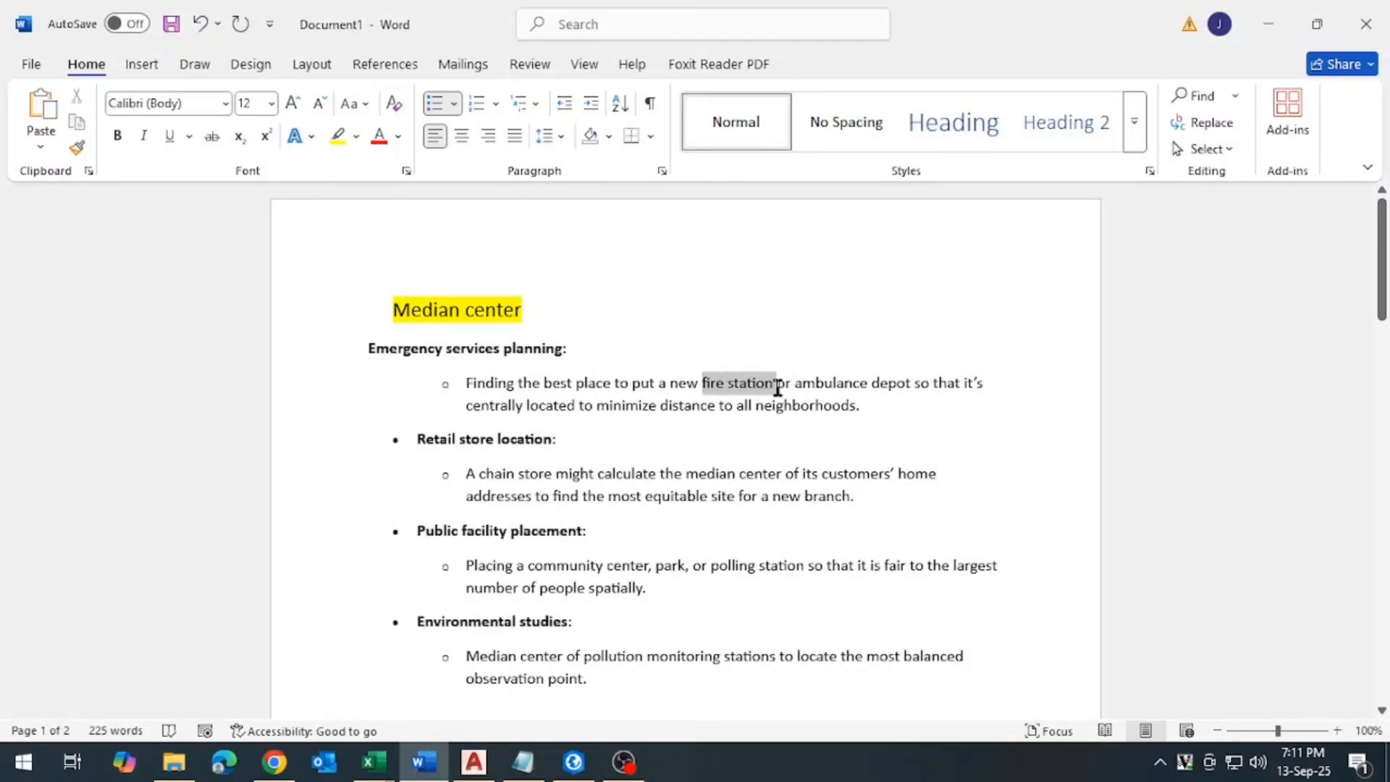
left_click(777, 384)
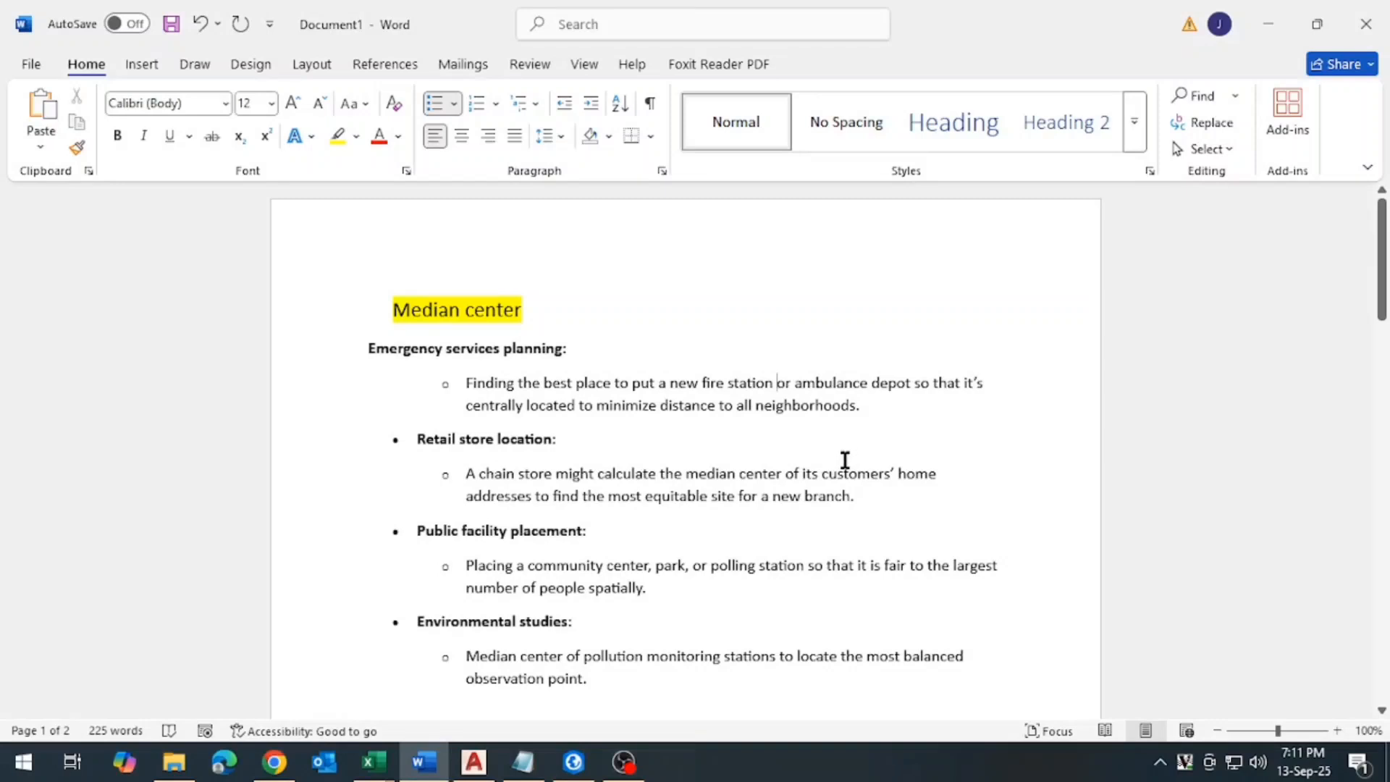
Read the Median center examples on retail store location and public facility placement.
scroll(642, 383, "down", 1)
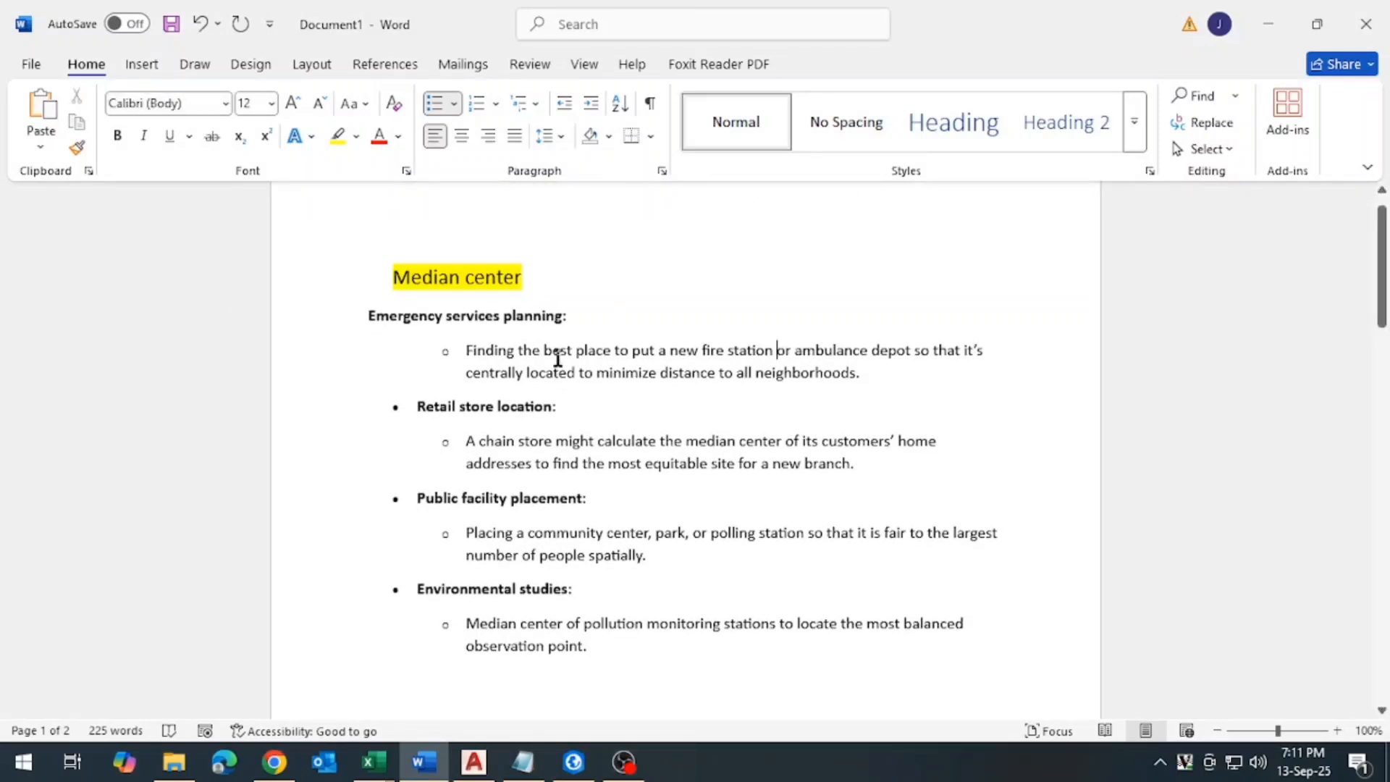
left_click(384, 410)
left_click(345, 419)
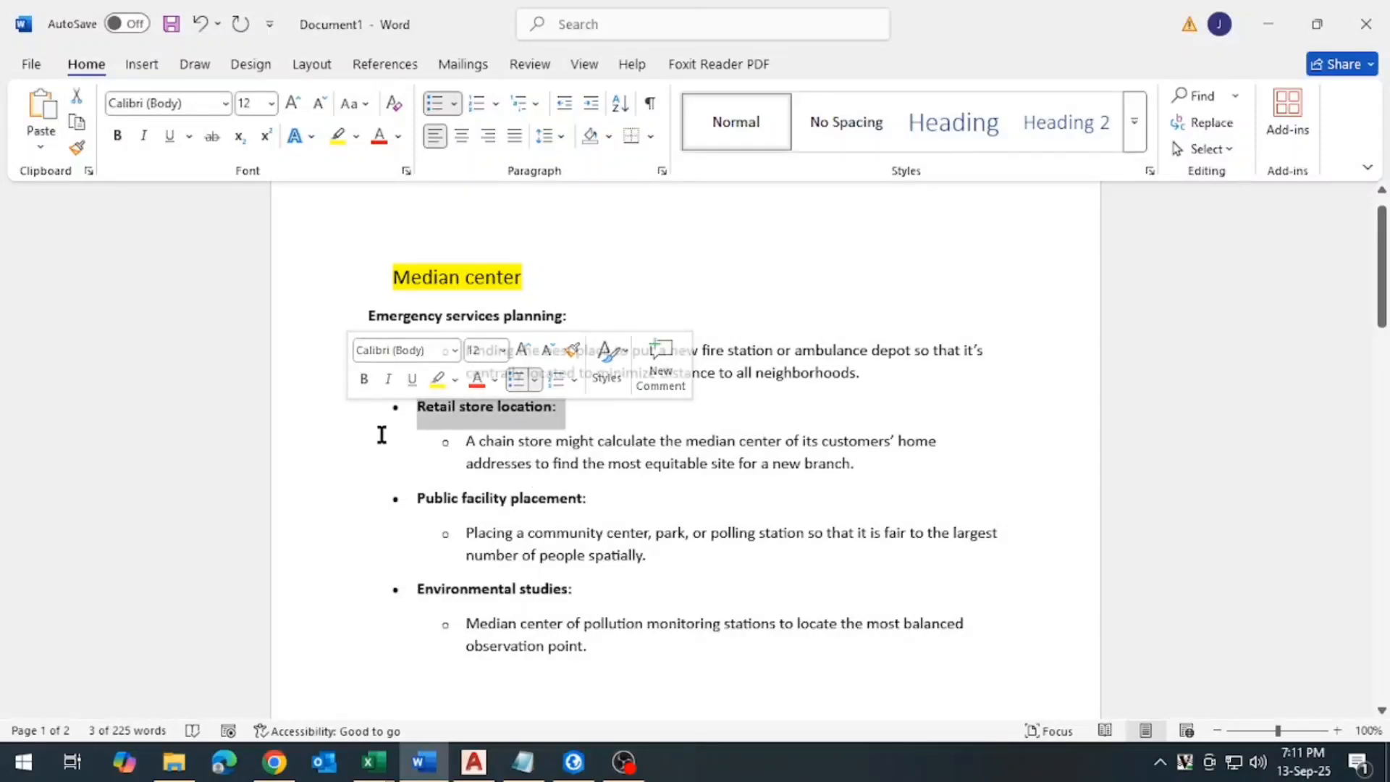
left_click(471, 409)
scroll(594, 608, "down", 3)
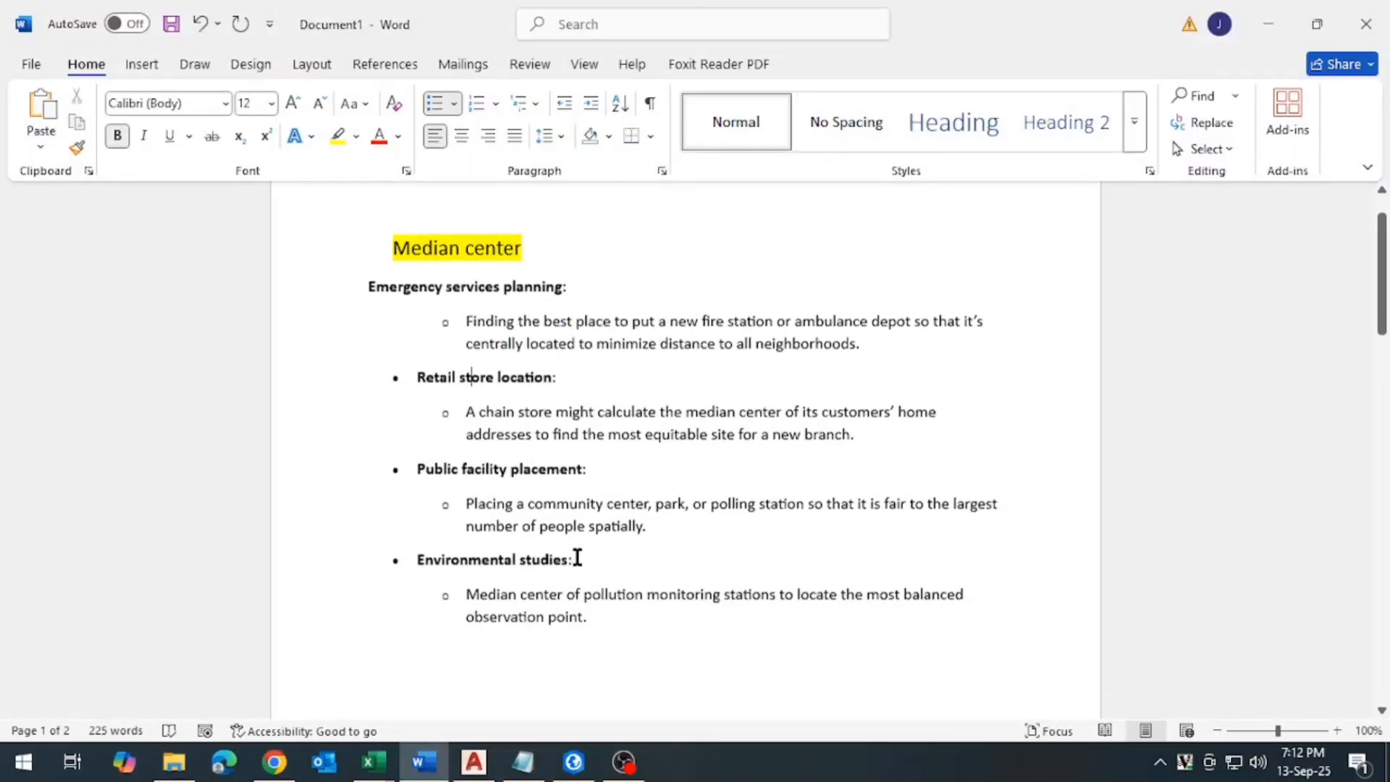
key("shift+Home")
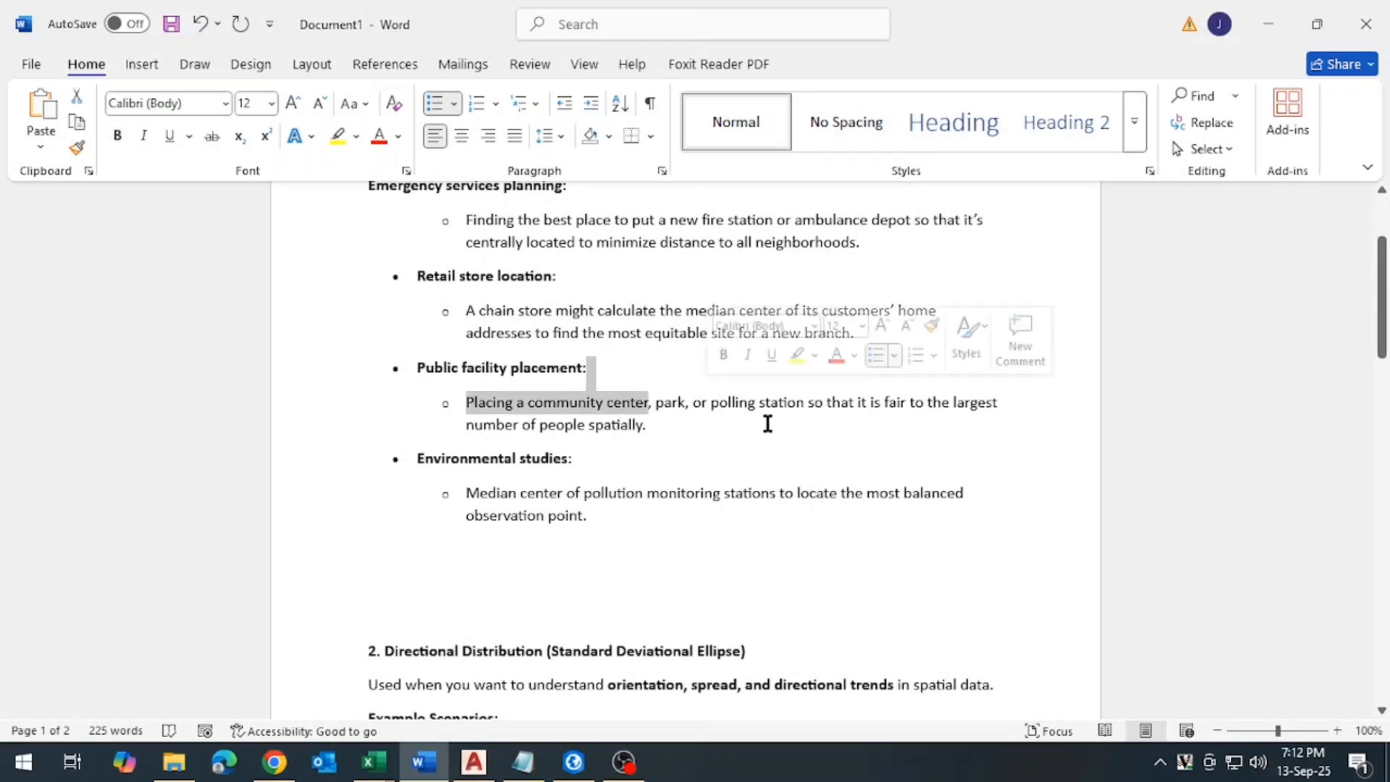
left_click(766, 404)
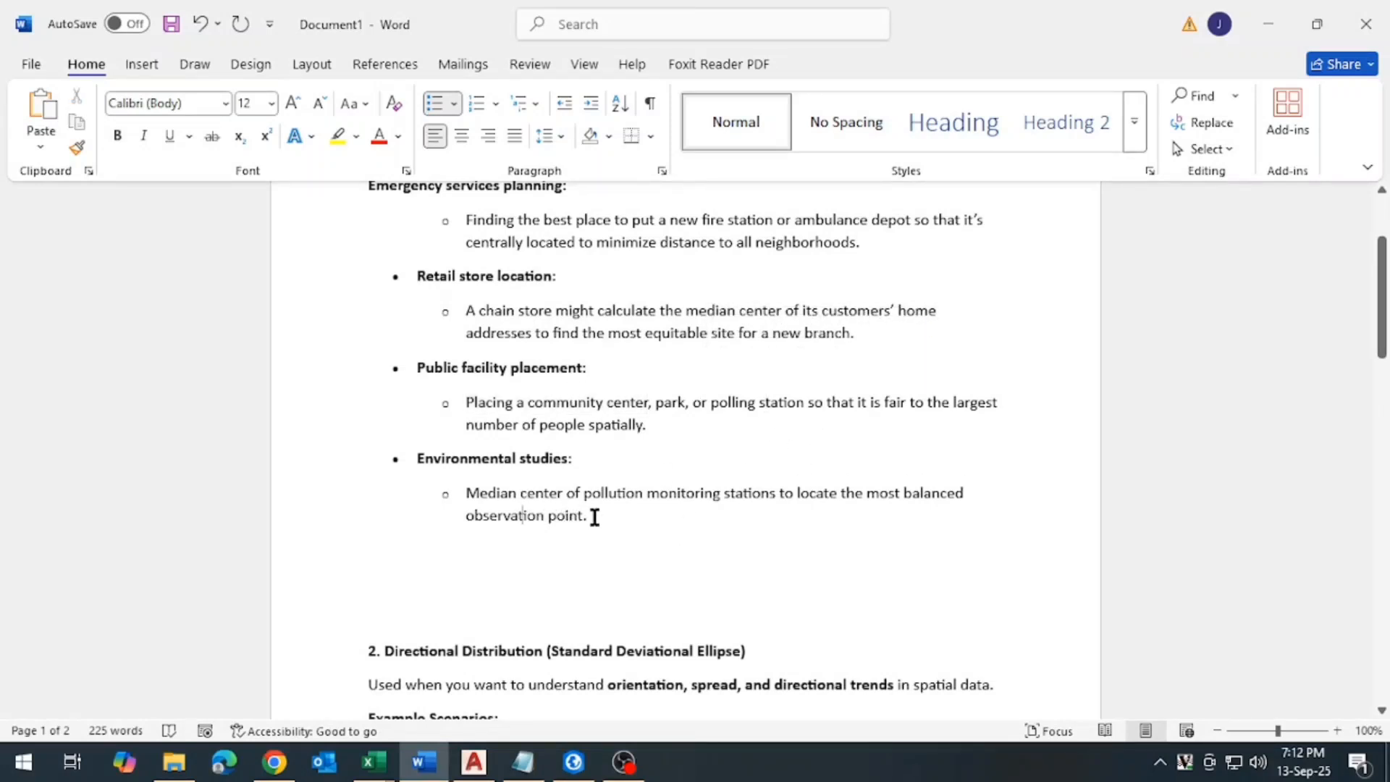
Read the Environmental studies example on pollution monitoring stations and compare it with the public facility placement text.
left_click_drag(594, 517, 460, 487)
left_click(506, 546)
scroll(507, 543, "down", 2)
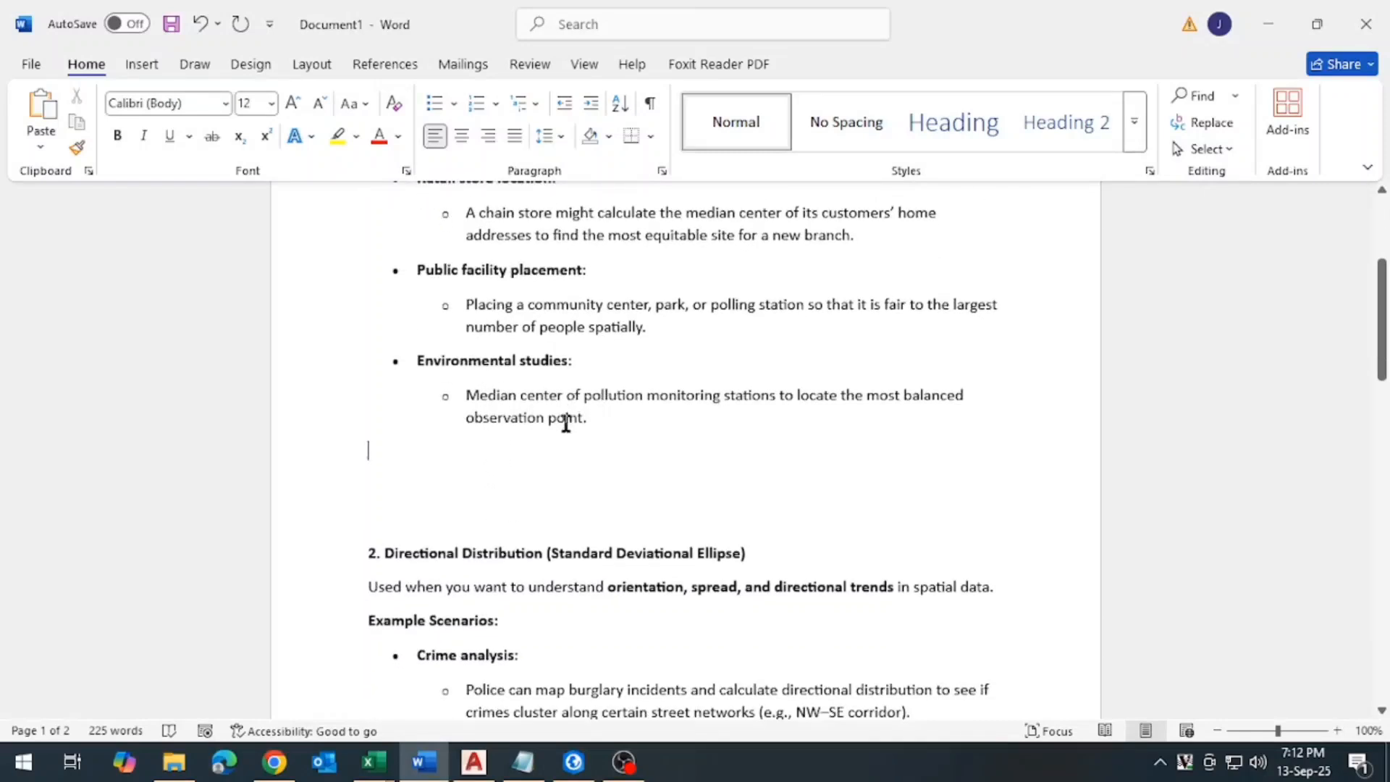
left_click_drag(467, 395, 754, 395)
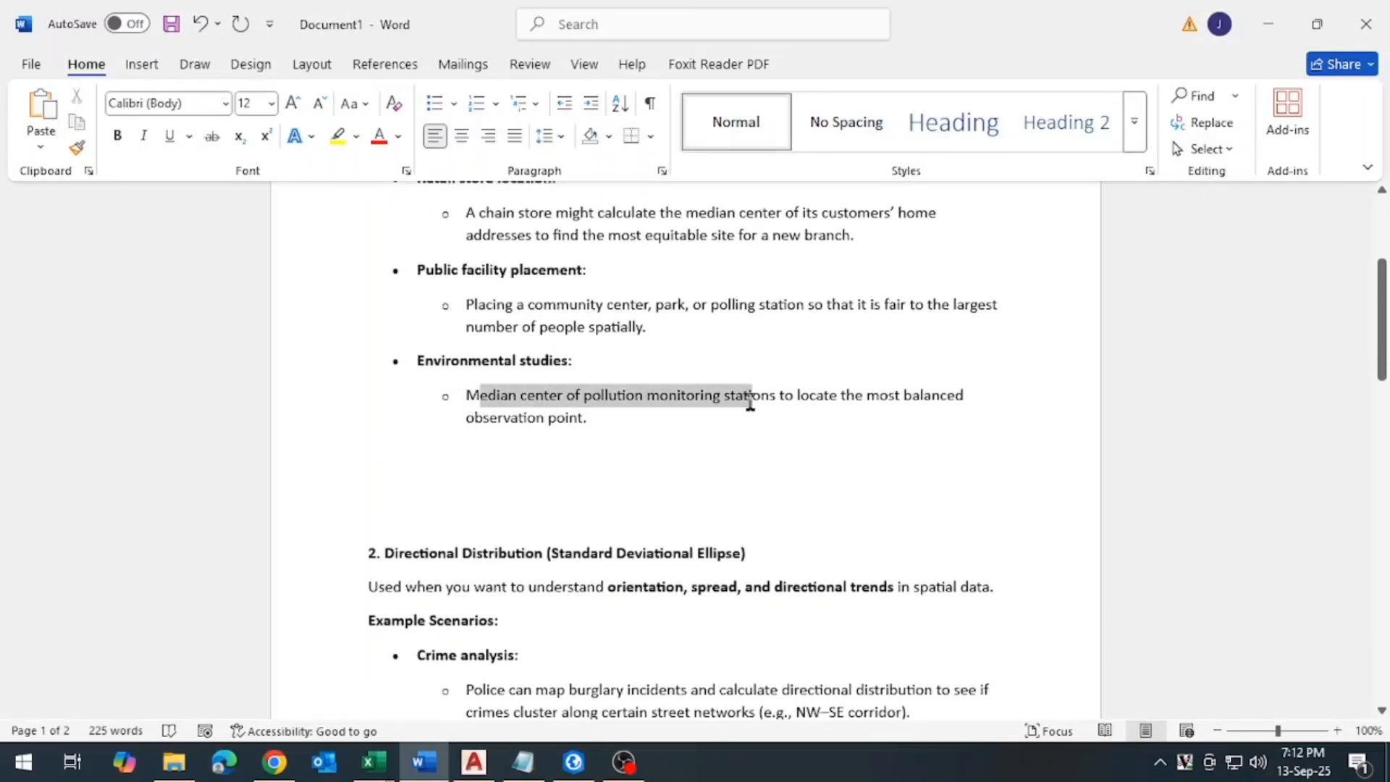
left_click(610, 409)
left_click_drag(611, 410, 583, 396)
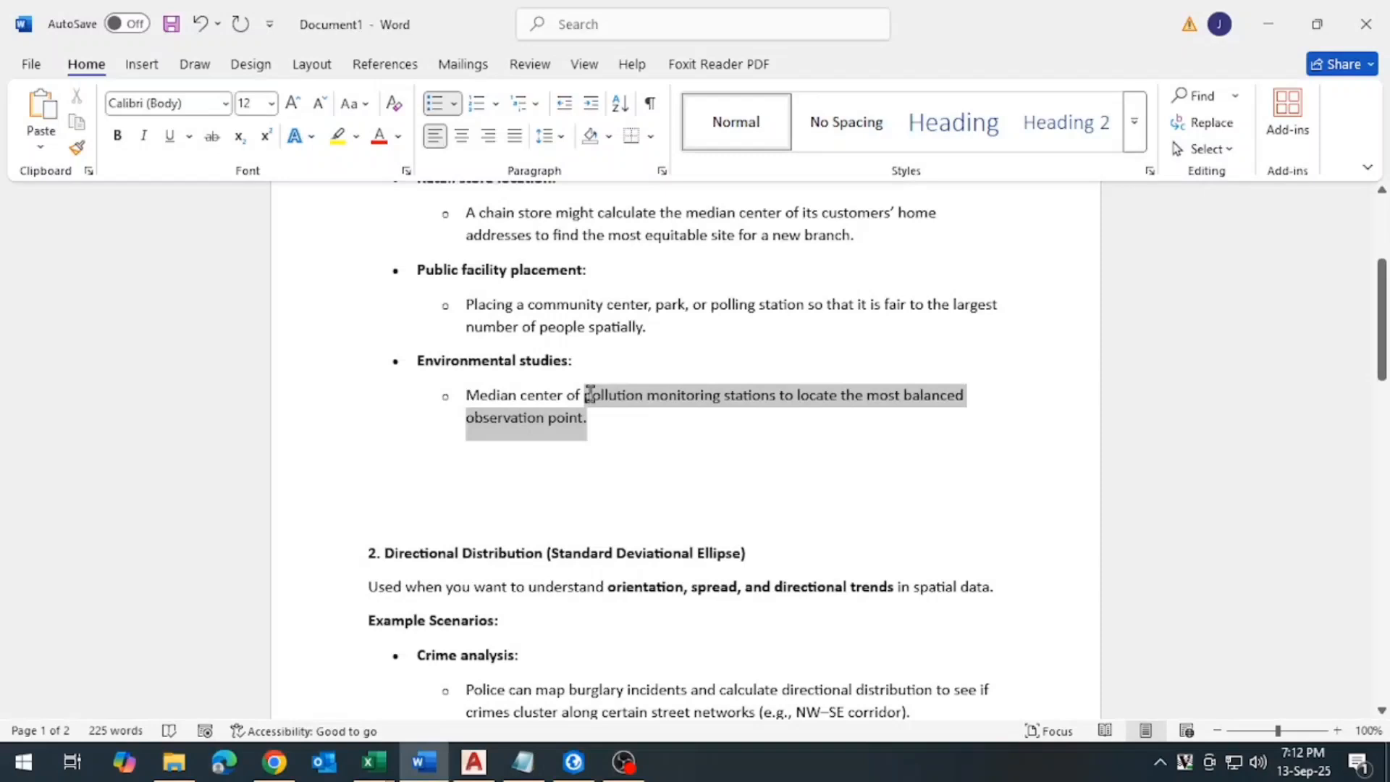
left_click(699, 406)
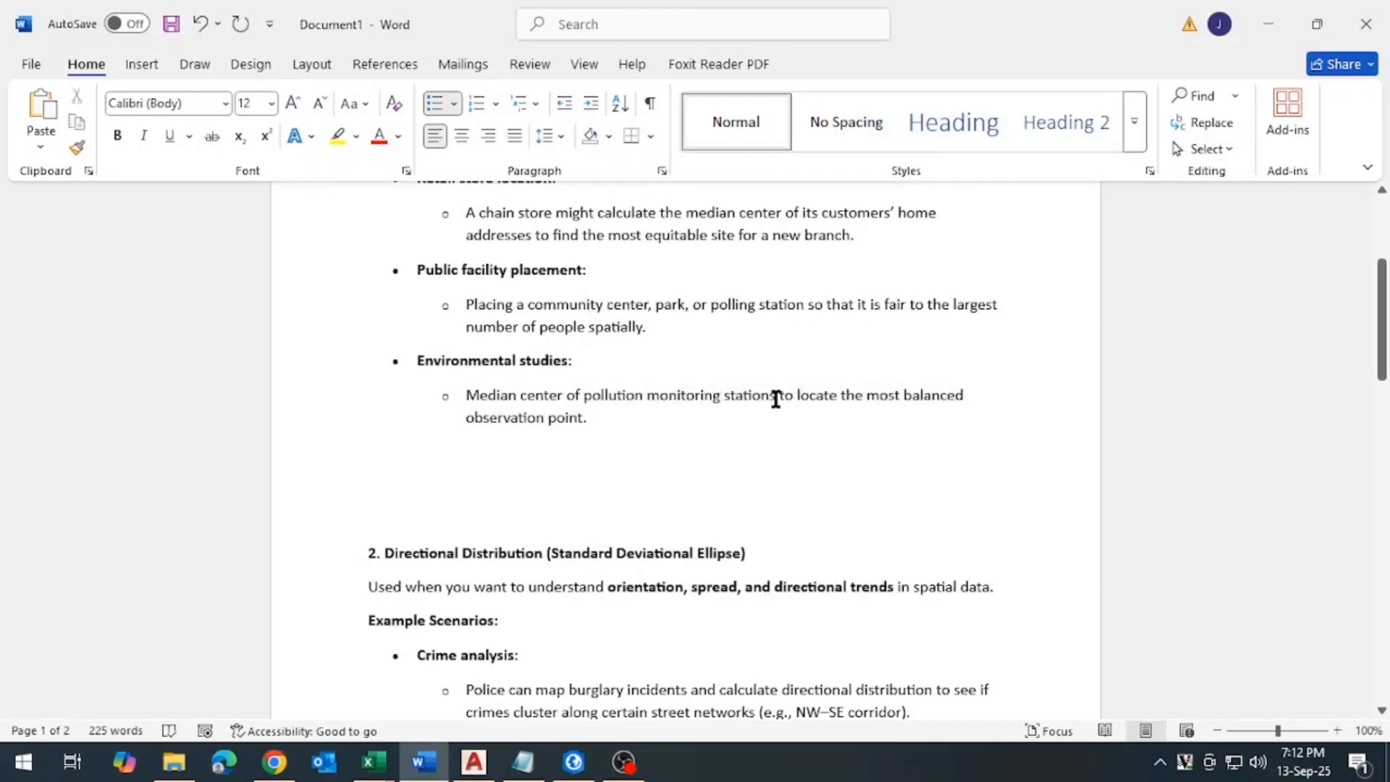
left_click_drag(775, 399, 648, 395)
left_click(659, 420)
left_click_drag(484, 299, 534, 329)
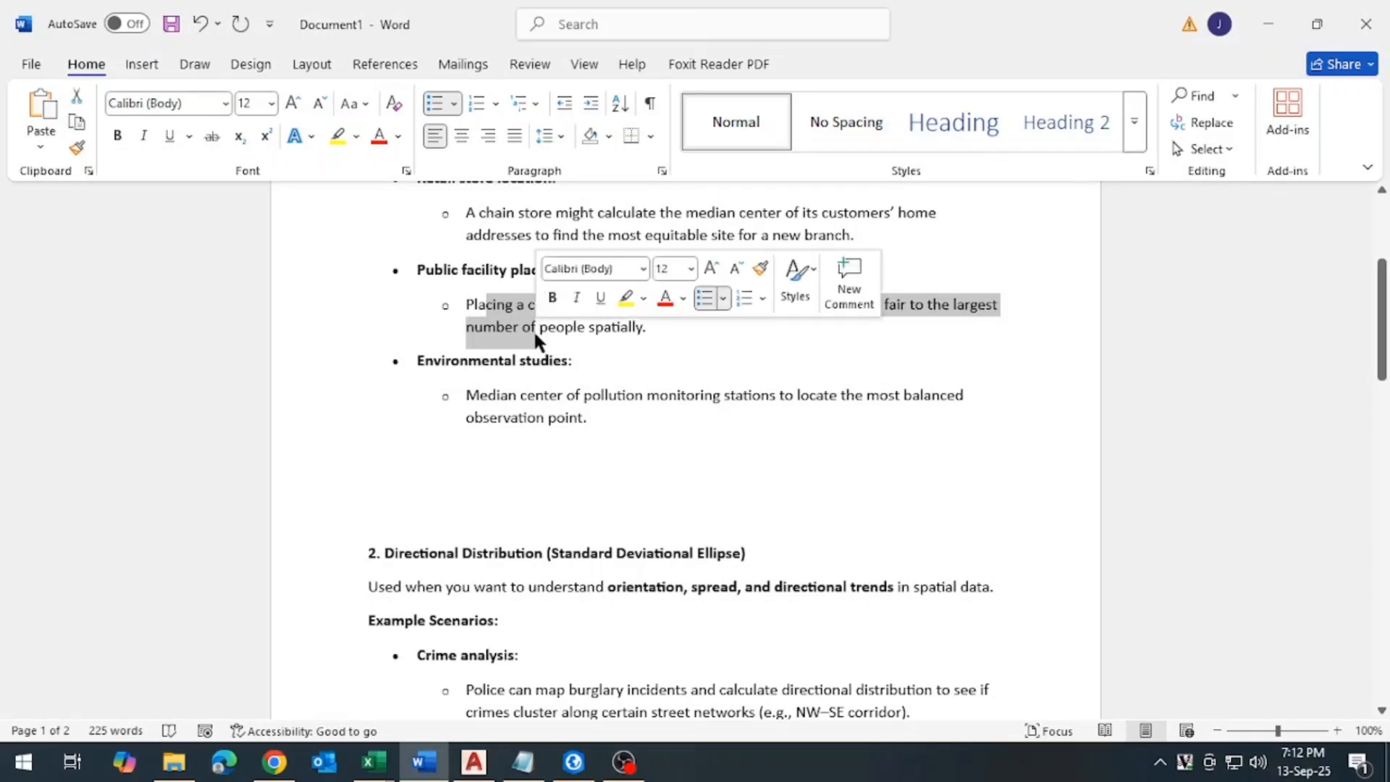
left_click(535, 328)
left_click_drag(887, 390, 955, 389)
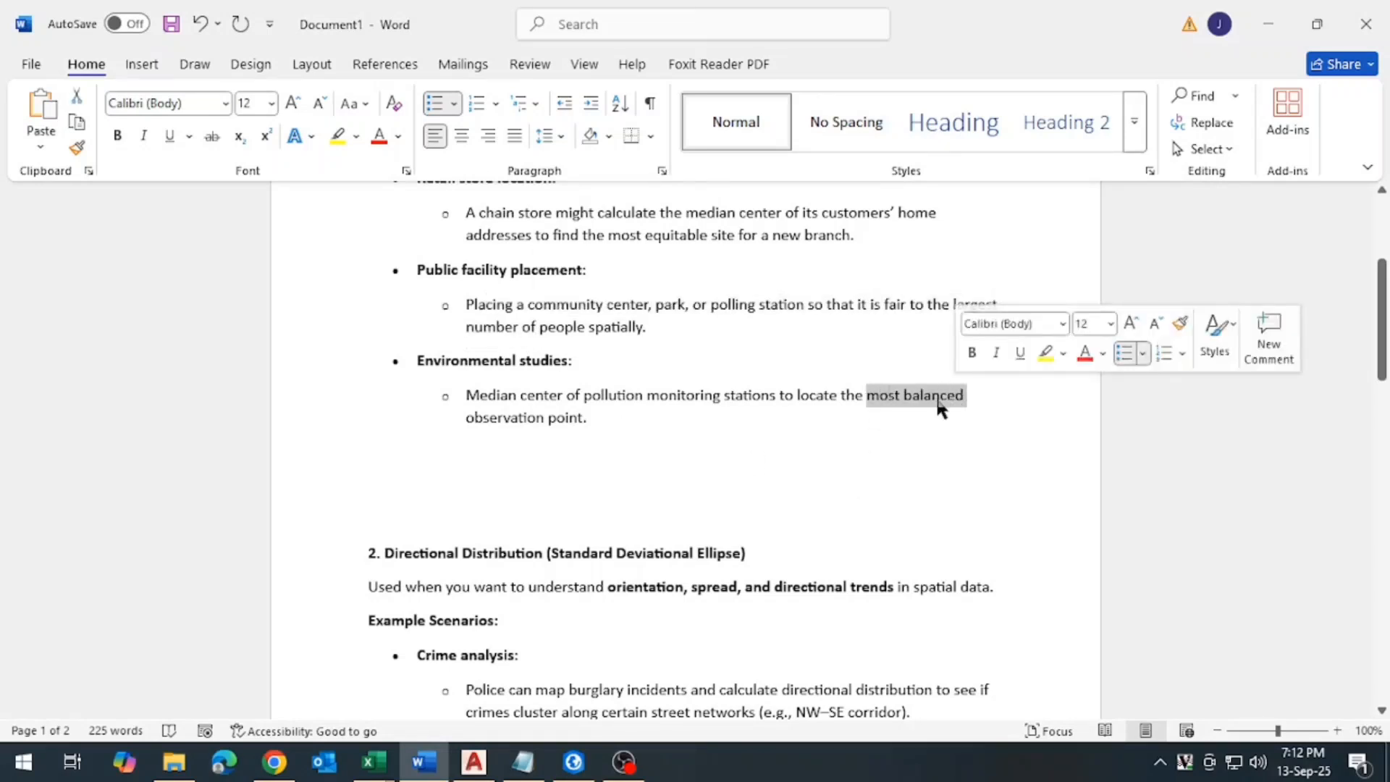
left_click(896, 400)
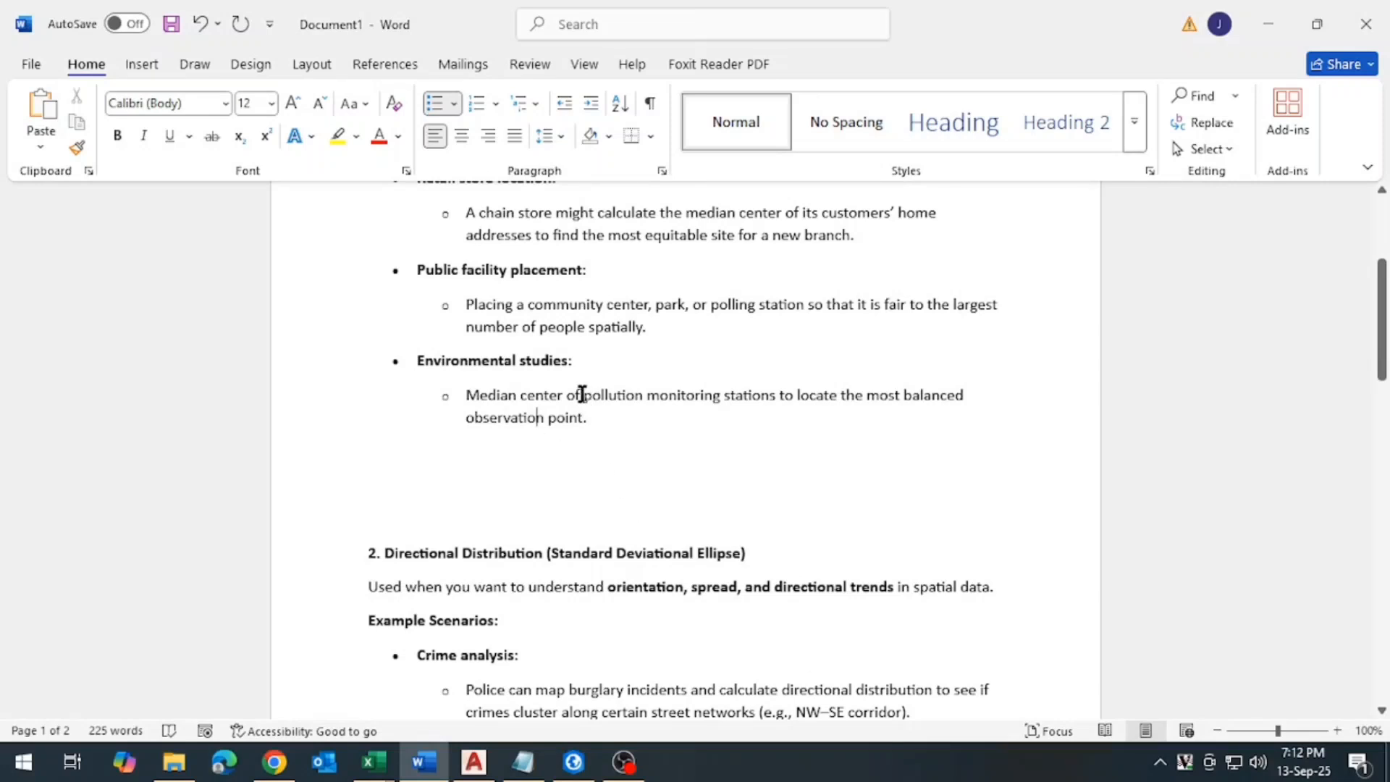
left_click_drag(582, 394, 640, 394)
left_click(637, 398)
Read on to the Directional Distribution (Standard Deviational Ellipse) section and its Crime analysis scenario in the notes.
scroll(533, 536, "down", 3)
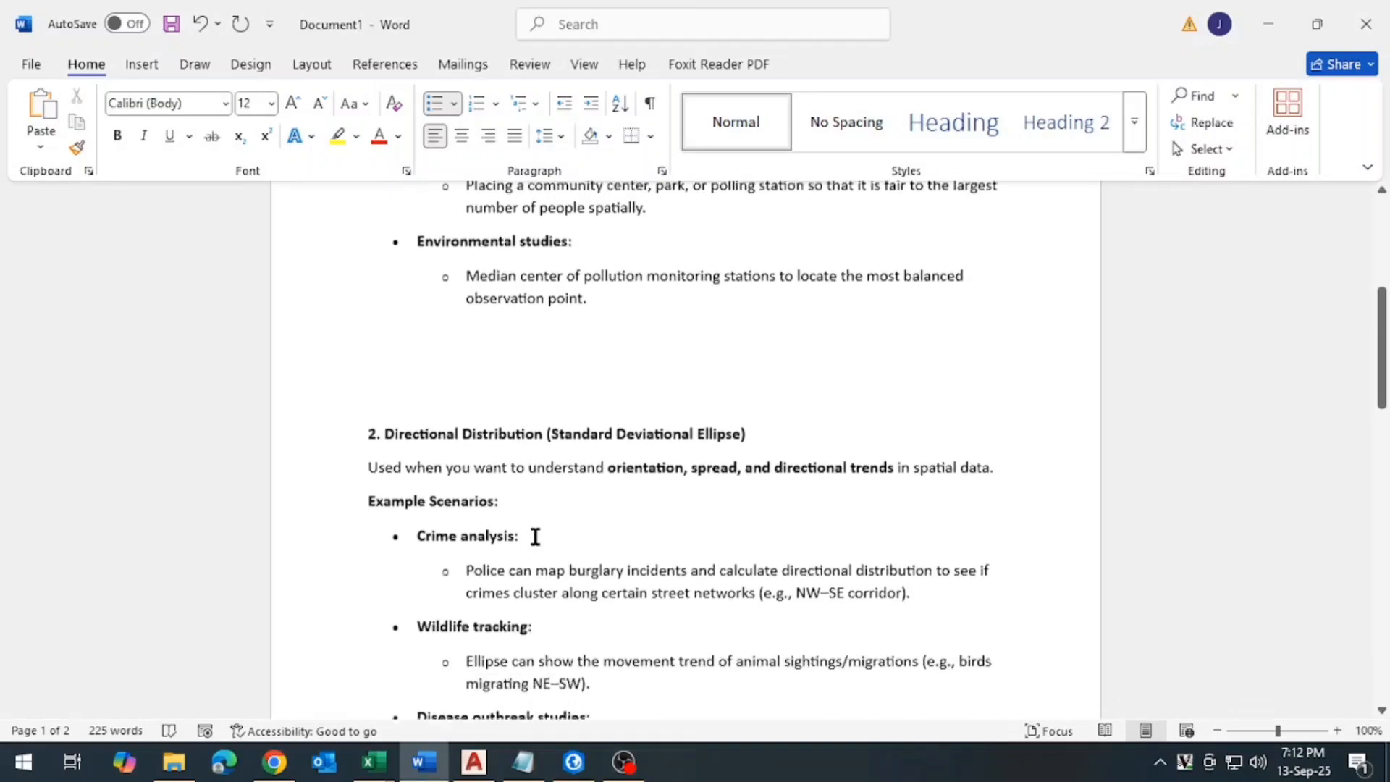
left_click_drag(376, 427, 695, 413)
key("Up")
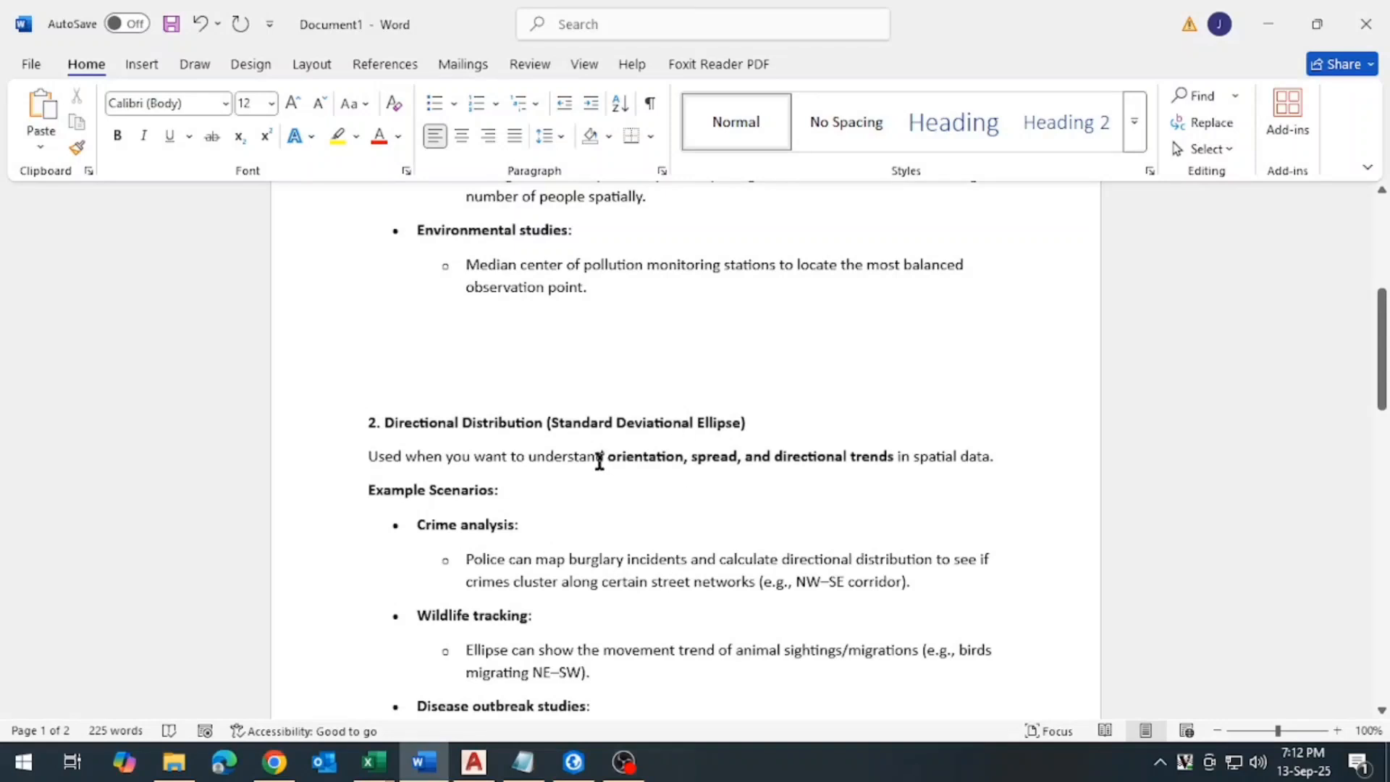
left_click_drag(710, 360, 775, 533)
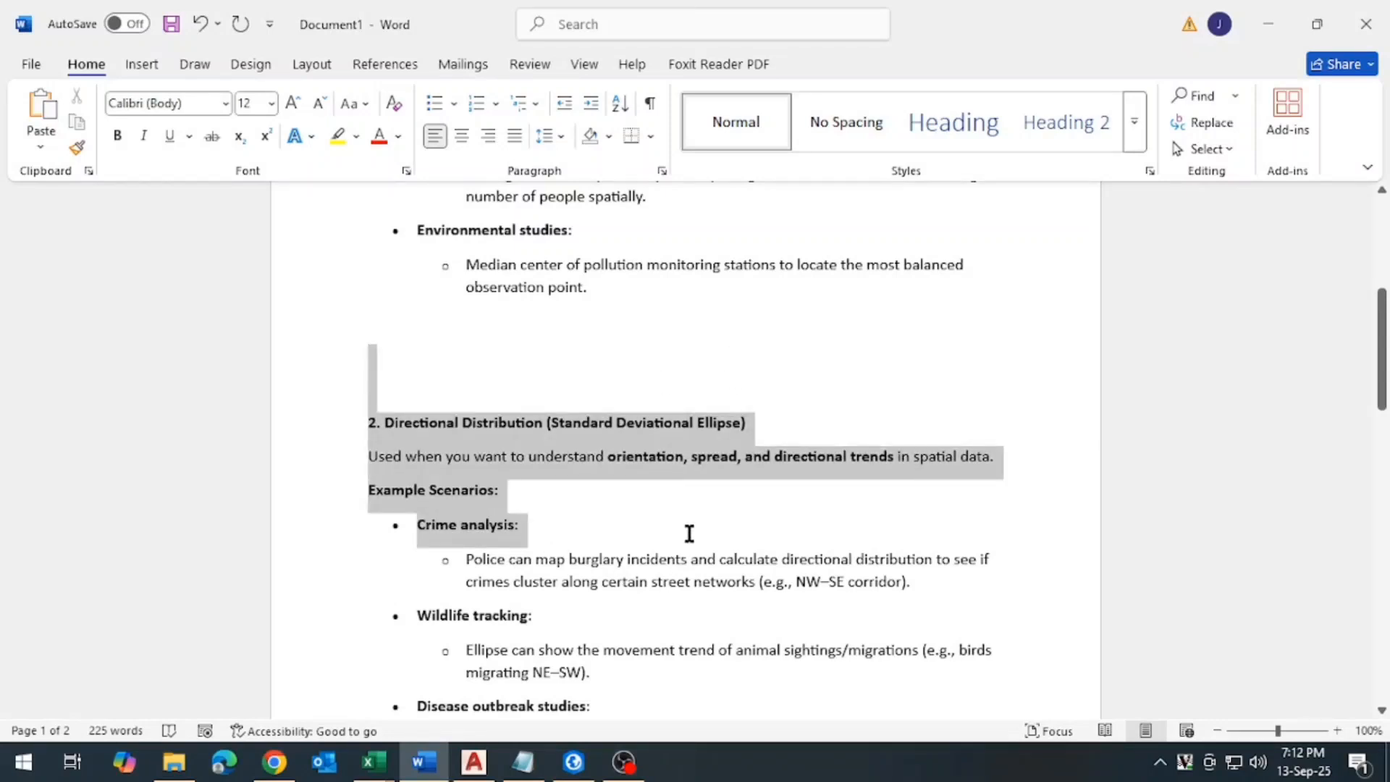
left_click(558, 522)
scroll(579, 535, "down", 2)
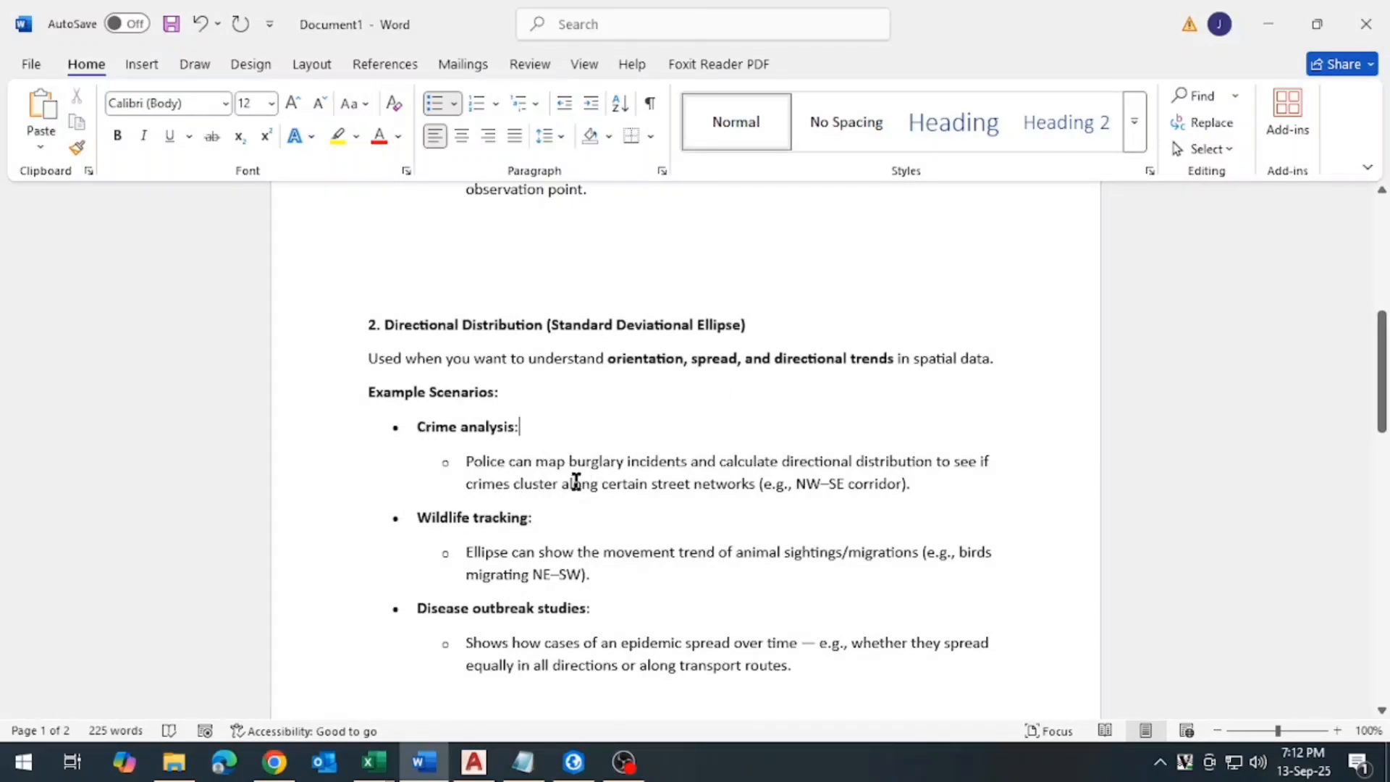
Study the definition's key terms orientation, spread, and directional trends in the Directional Distribution section.
left_click_drag(609, 369, 899, 354)
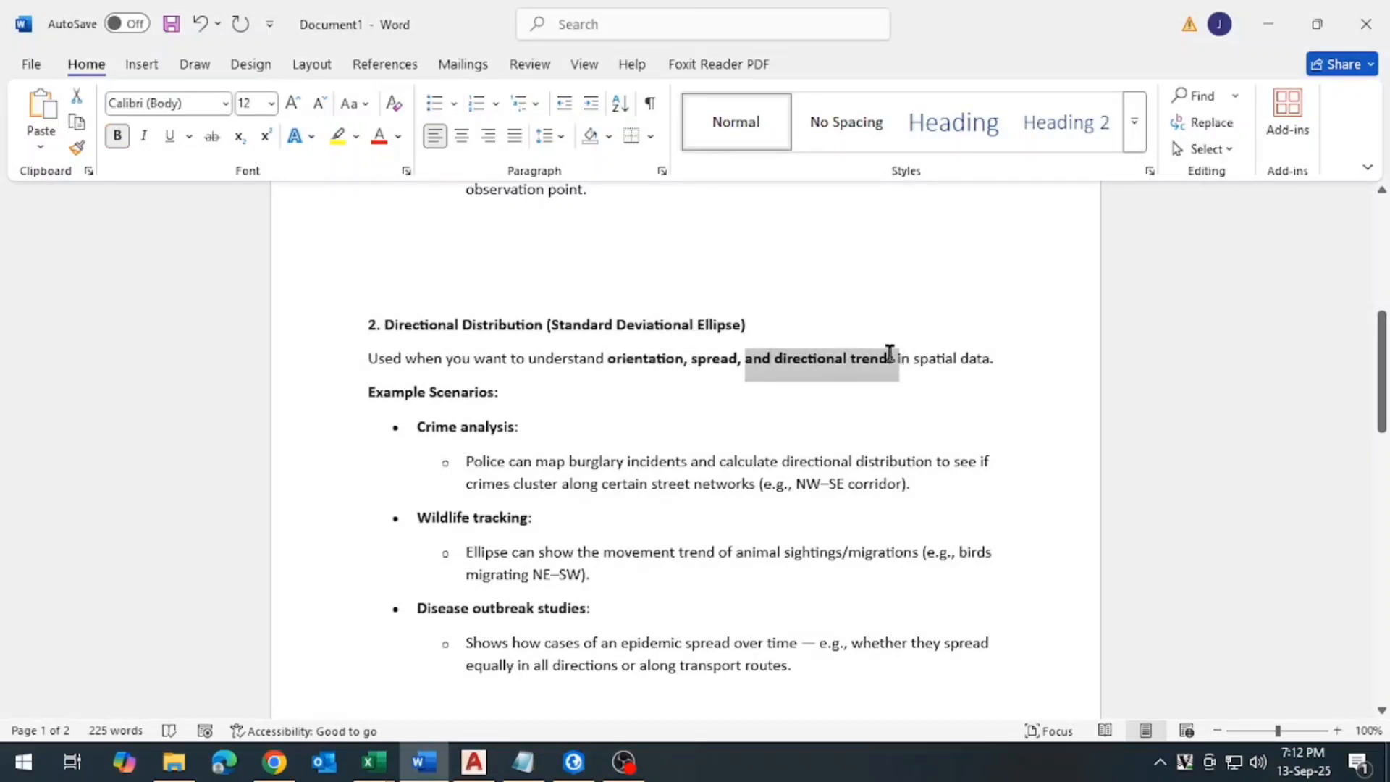
left_click(884, 360)
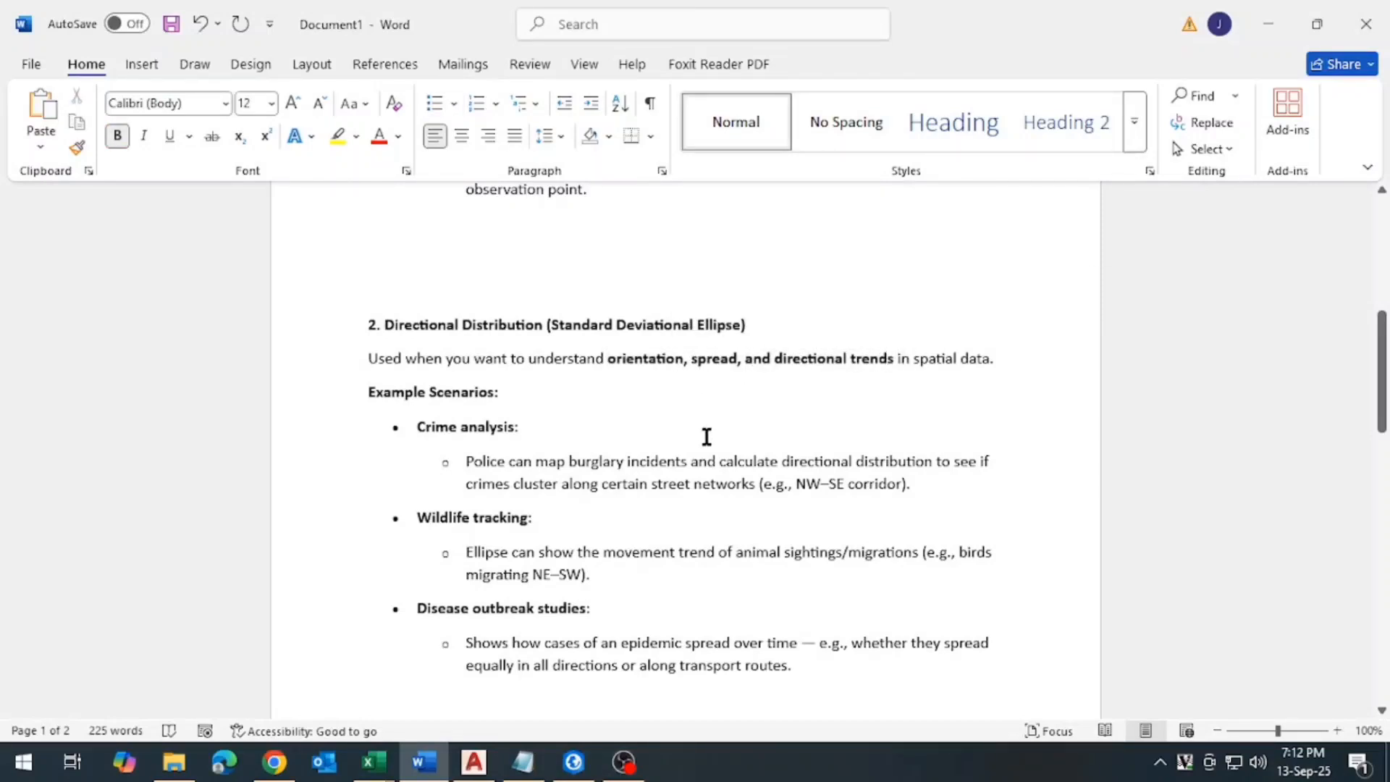
left_click_drag(696, 369, 744, 359)
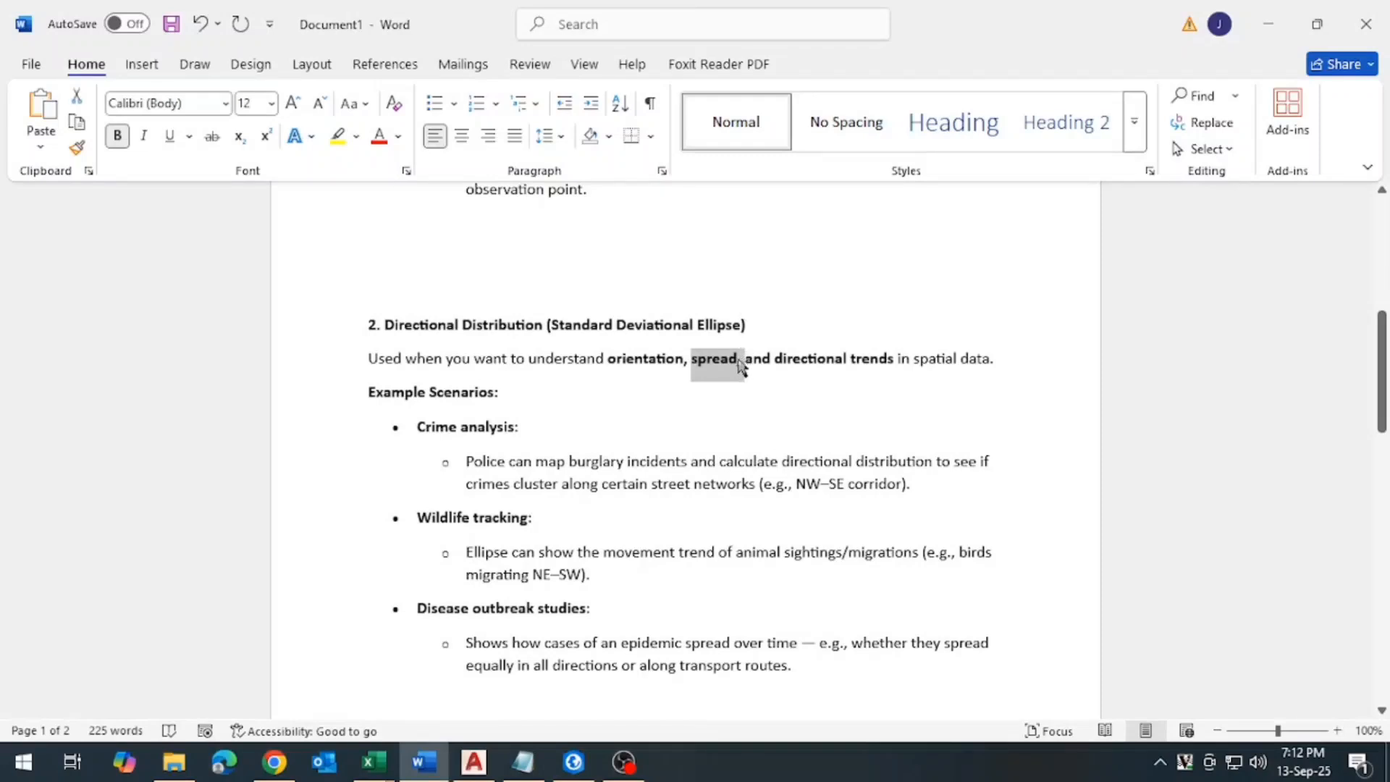
left_click(740, 361)
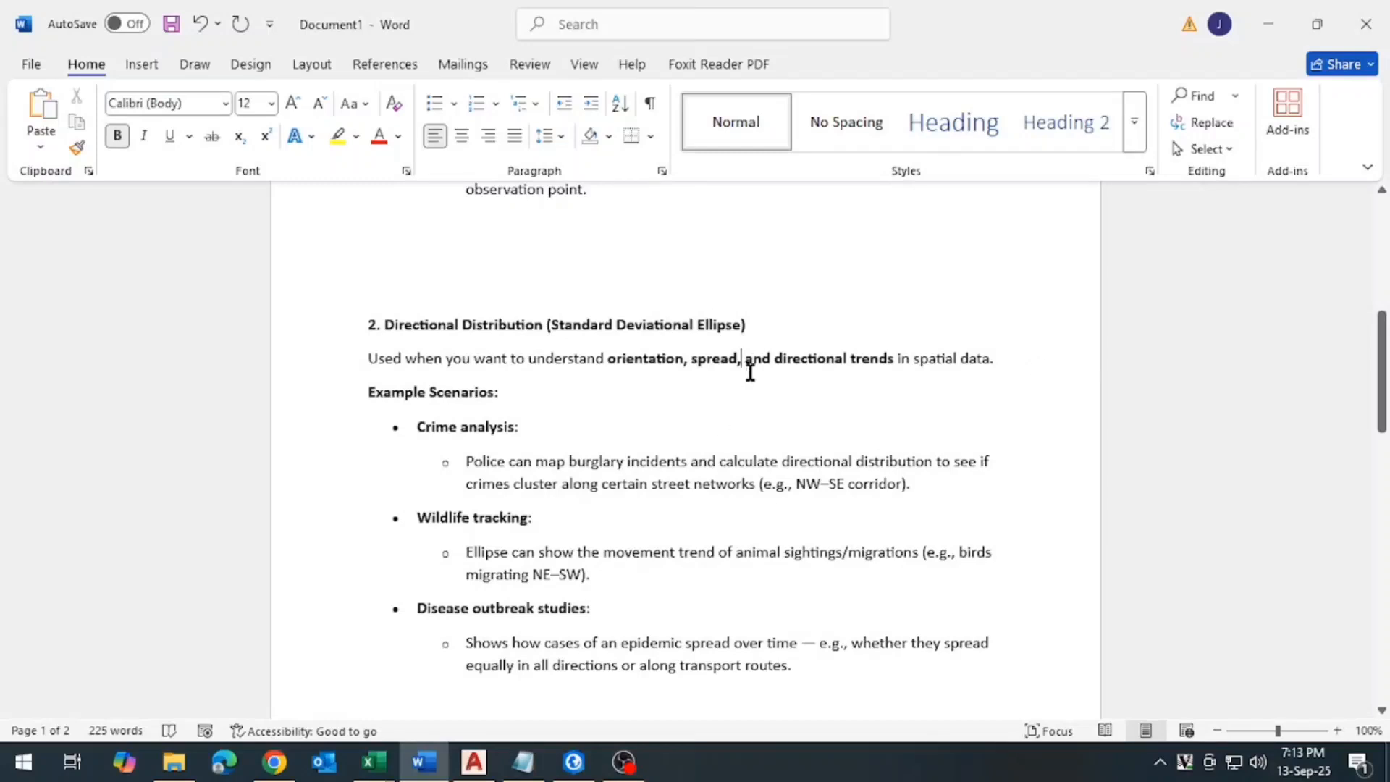
left_click_drag(700, 361, 724, 484)
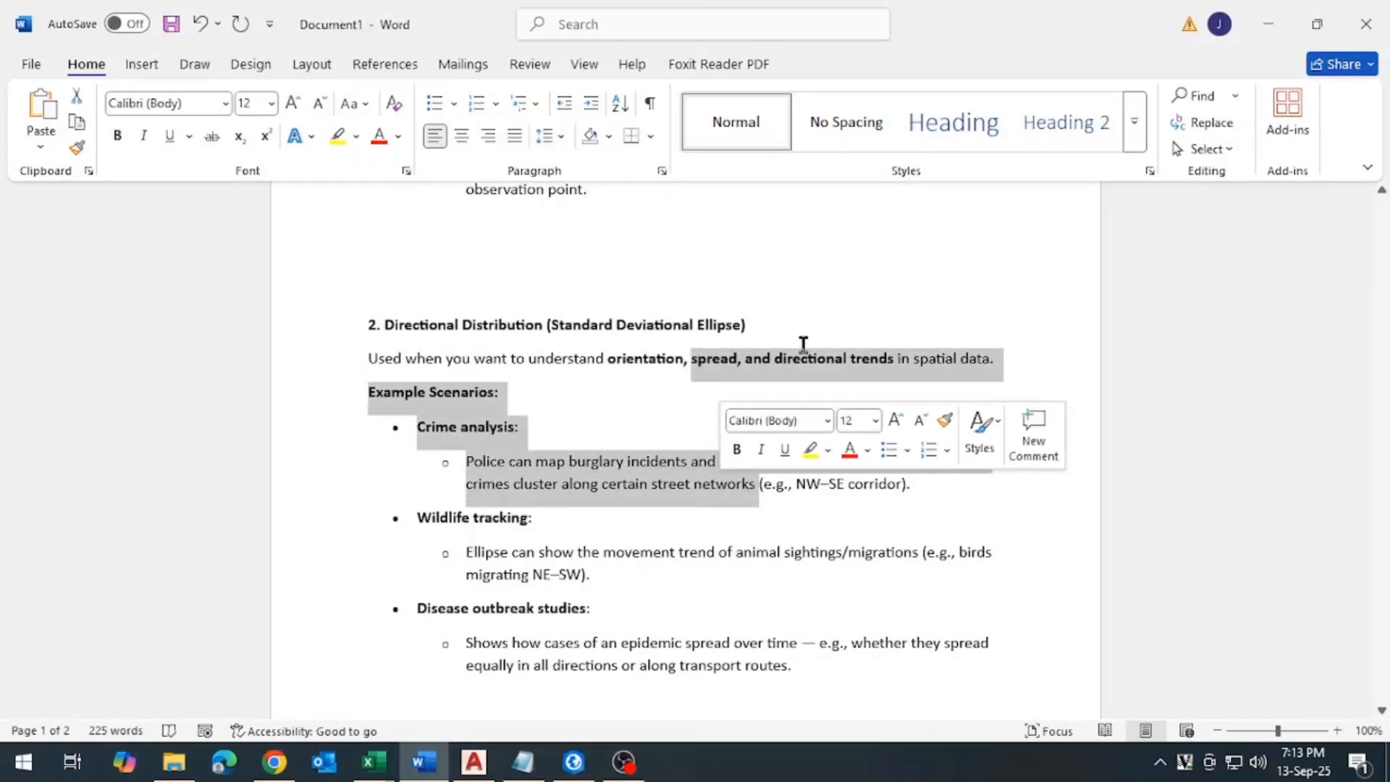
left_click(643, 362)
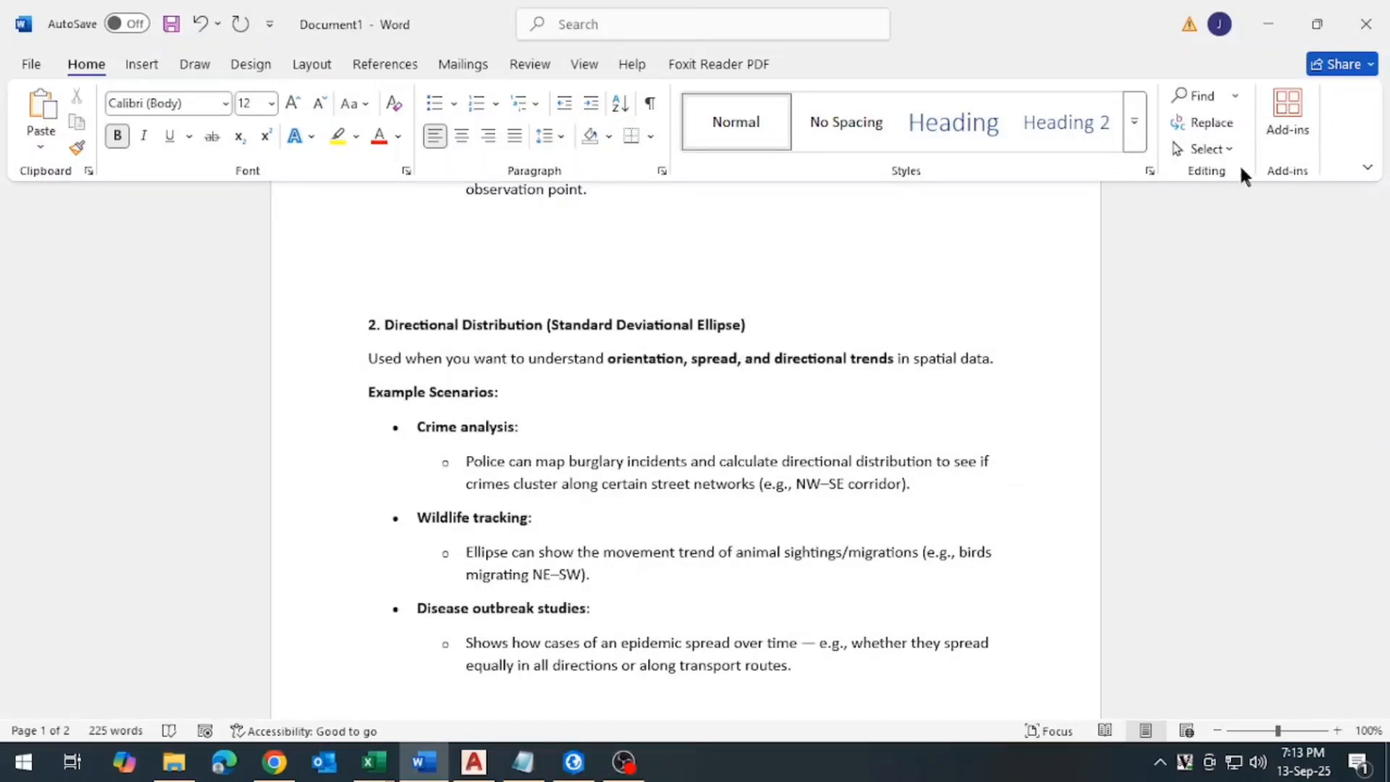
Return to the ArcGIS Pro map, show the projectepcs accident points and clear the current feature selection.
left_click(1261, 3)
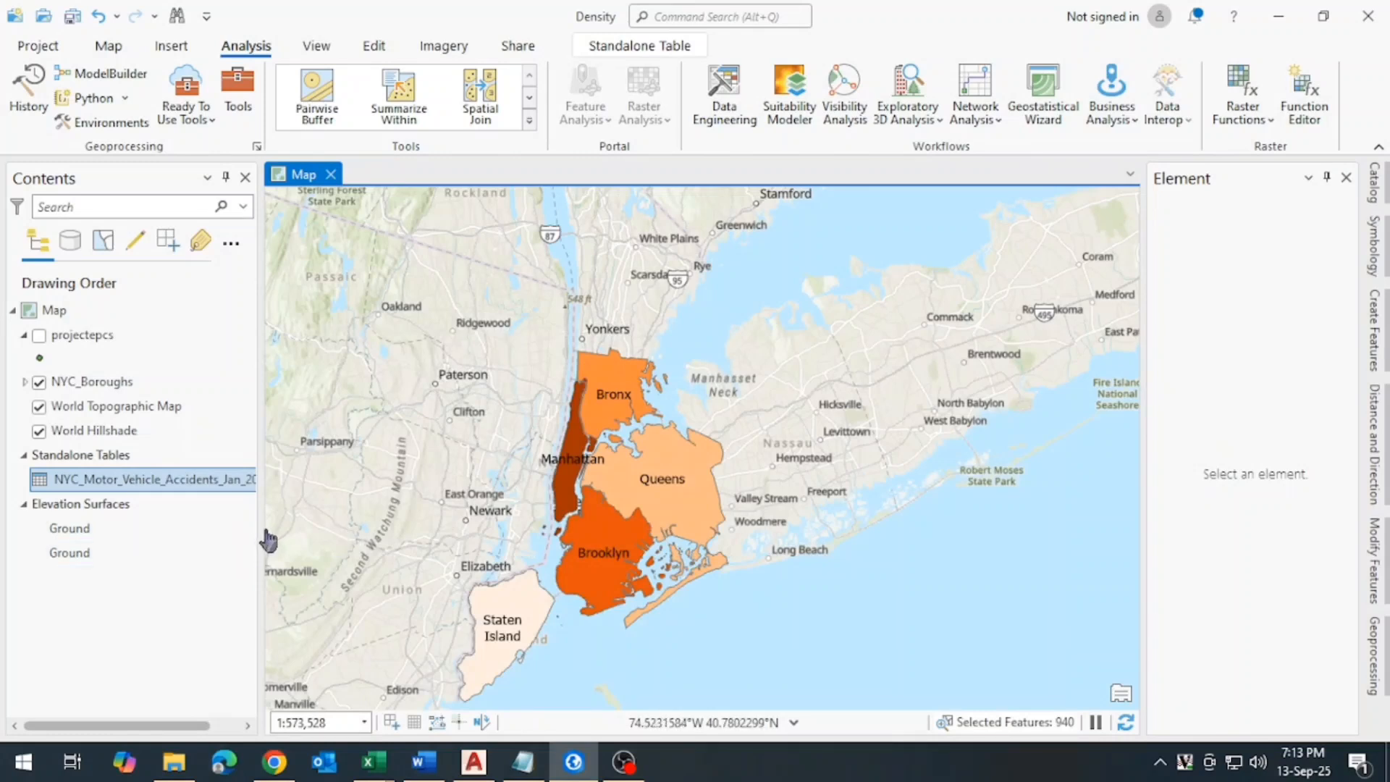
left_click(39, 335)
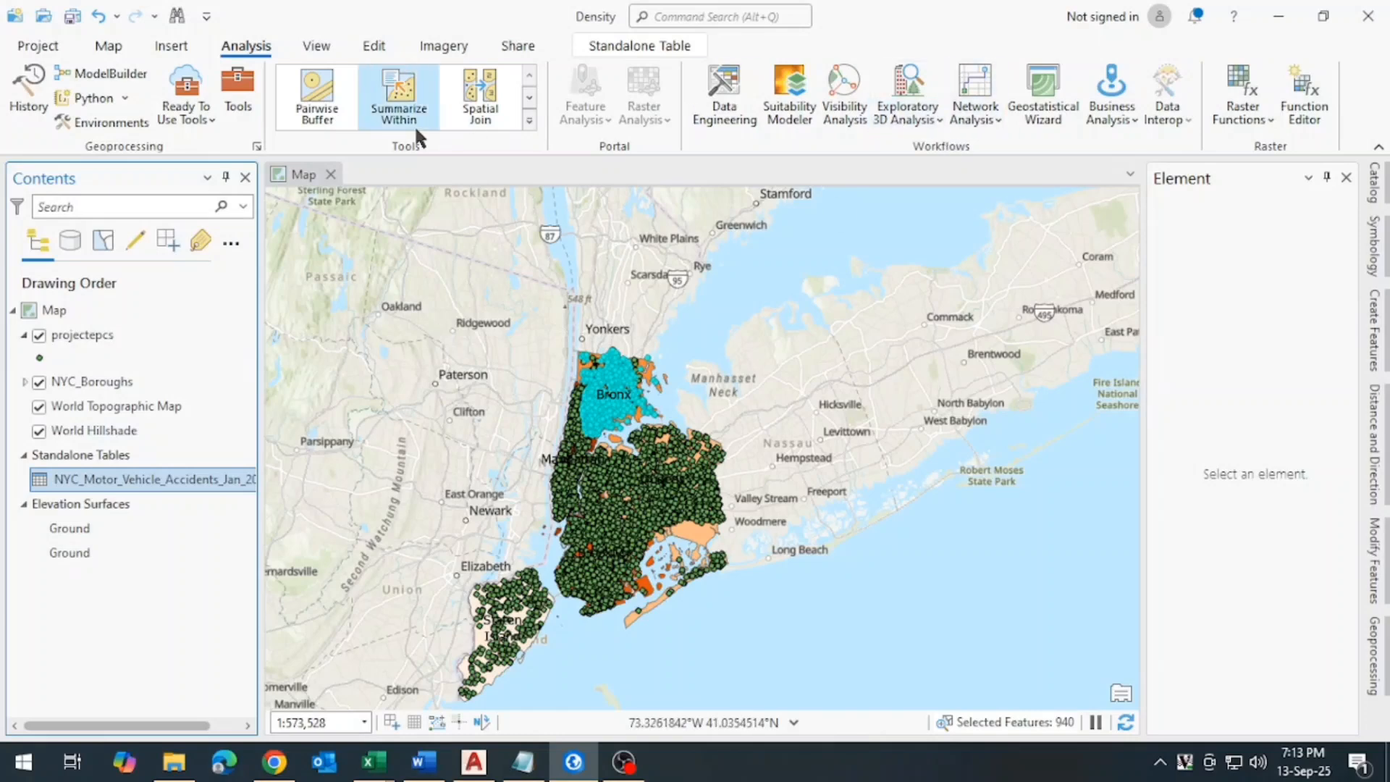
left_click(108, 46)
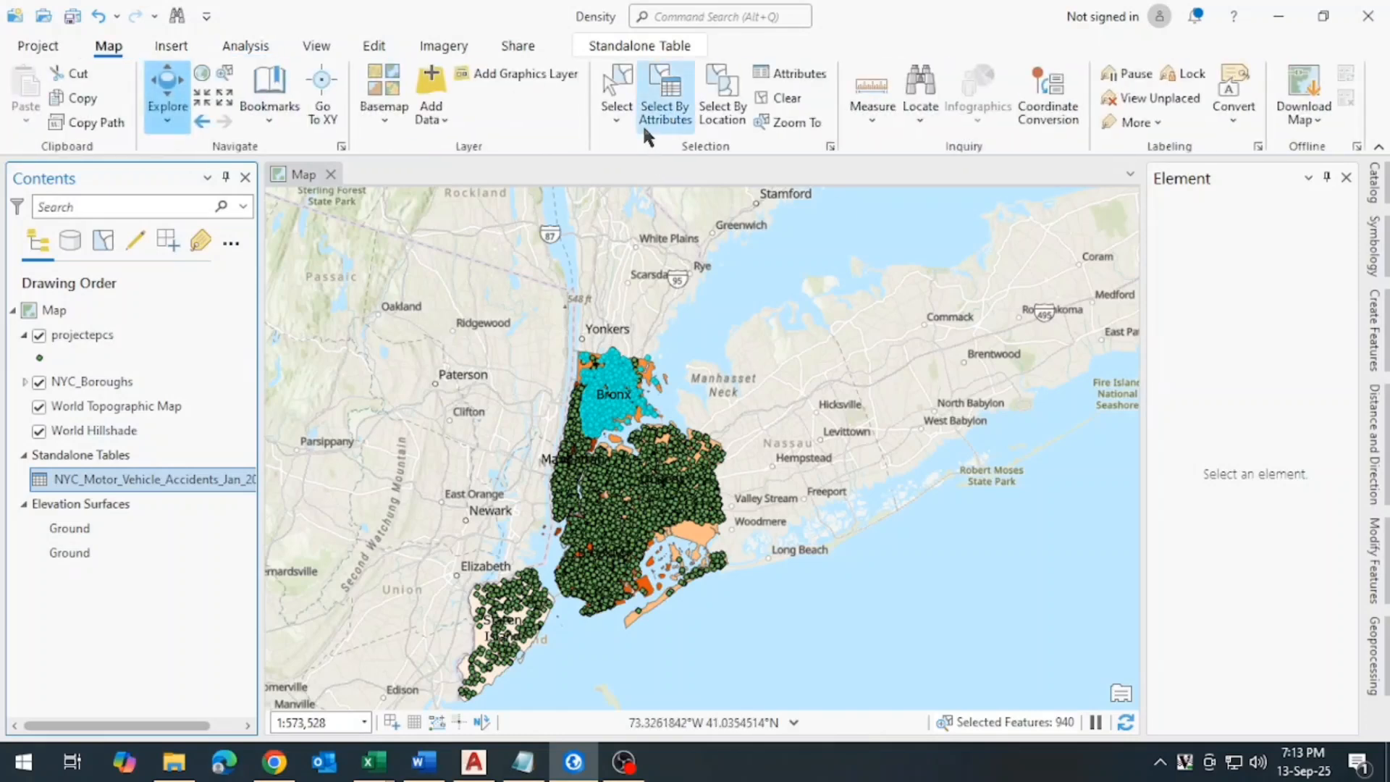
left_click(620, 118)
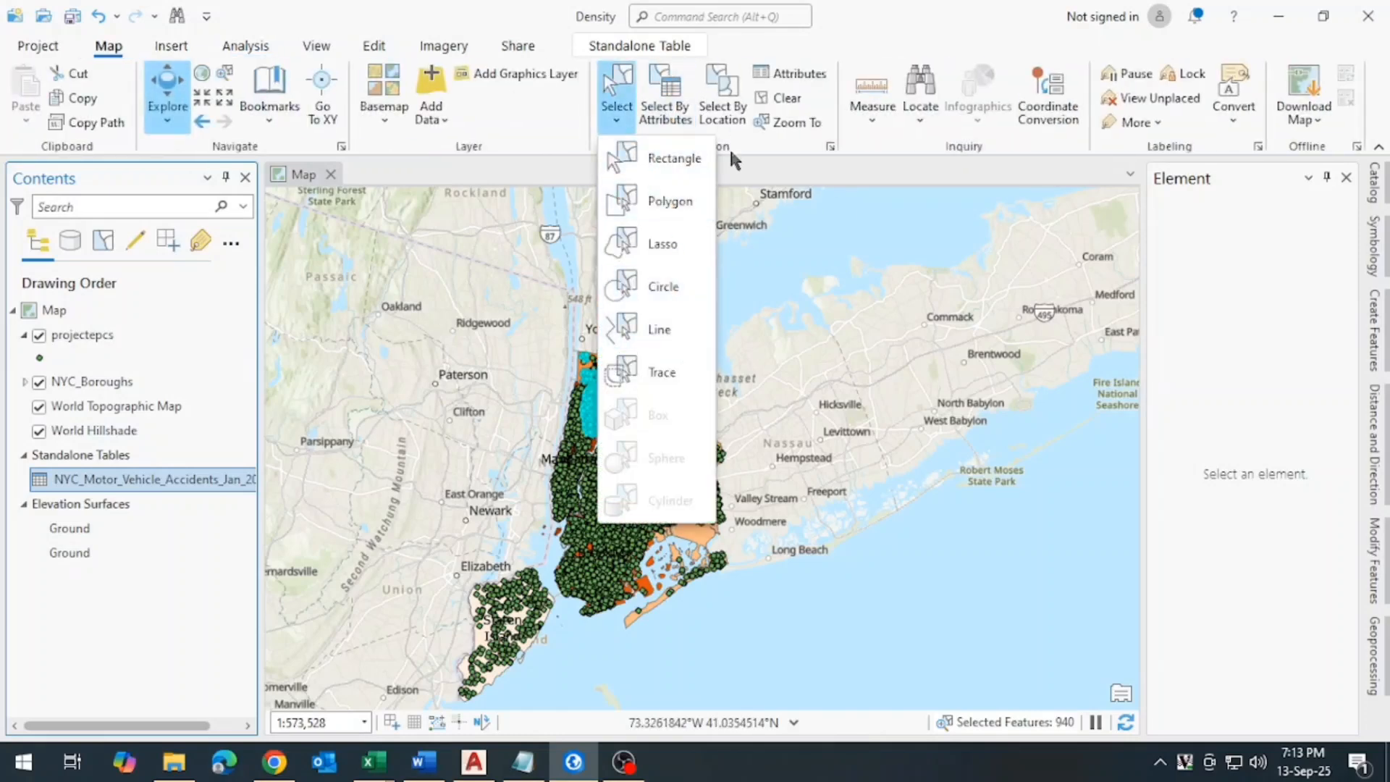
left_click(757, 132)
left_click(788, 97)
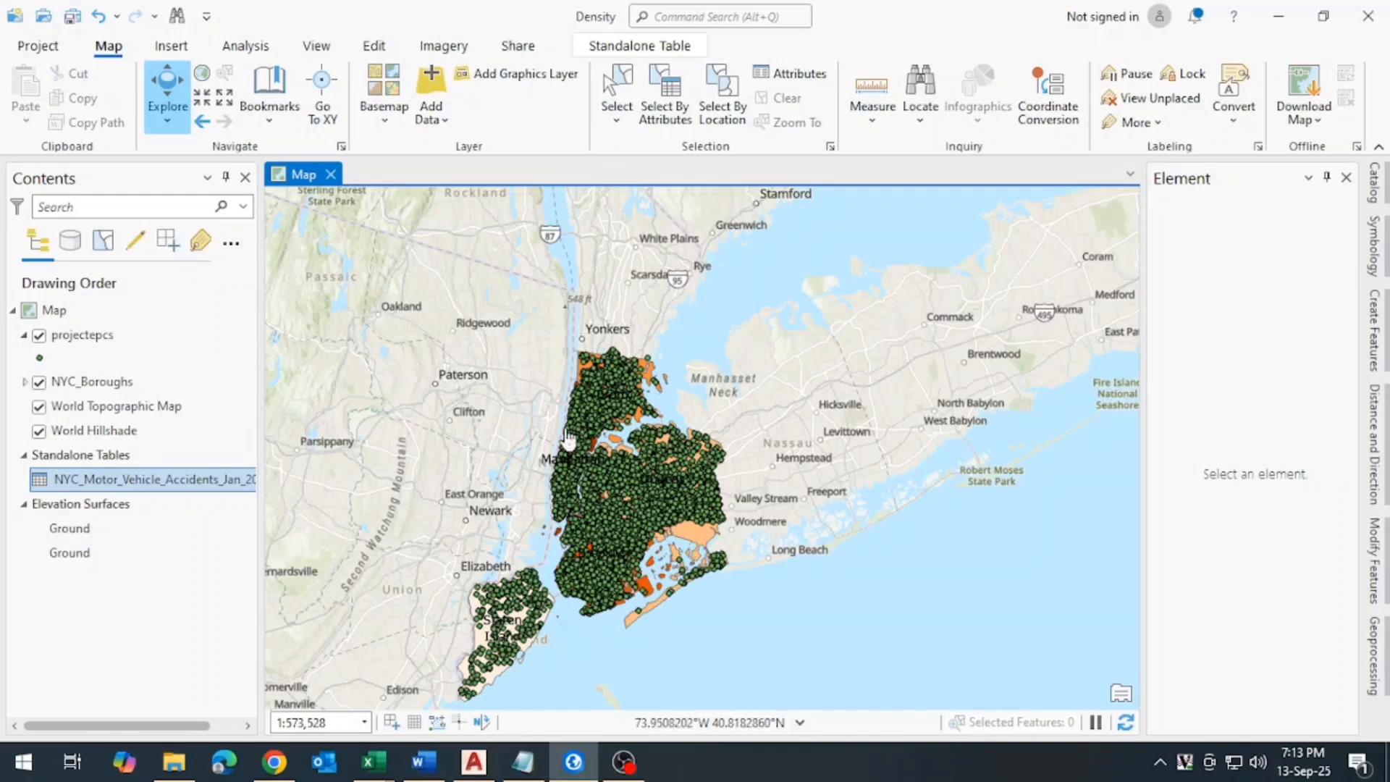
Examine the accident points across the Bronx, Manhattan and Queens up close, and view the Bronx borough's pop-up attributes.
scroll(619, 423, "up", 4)
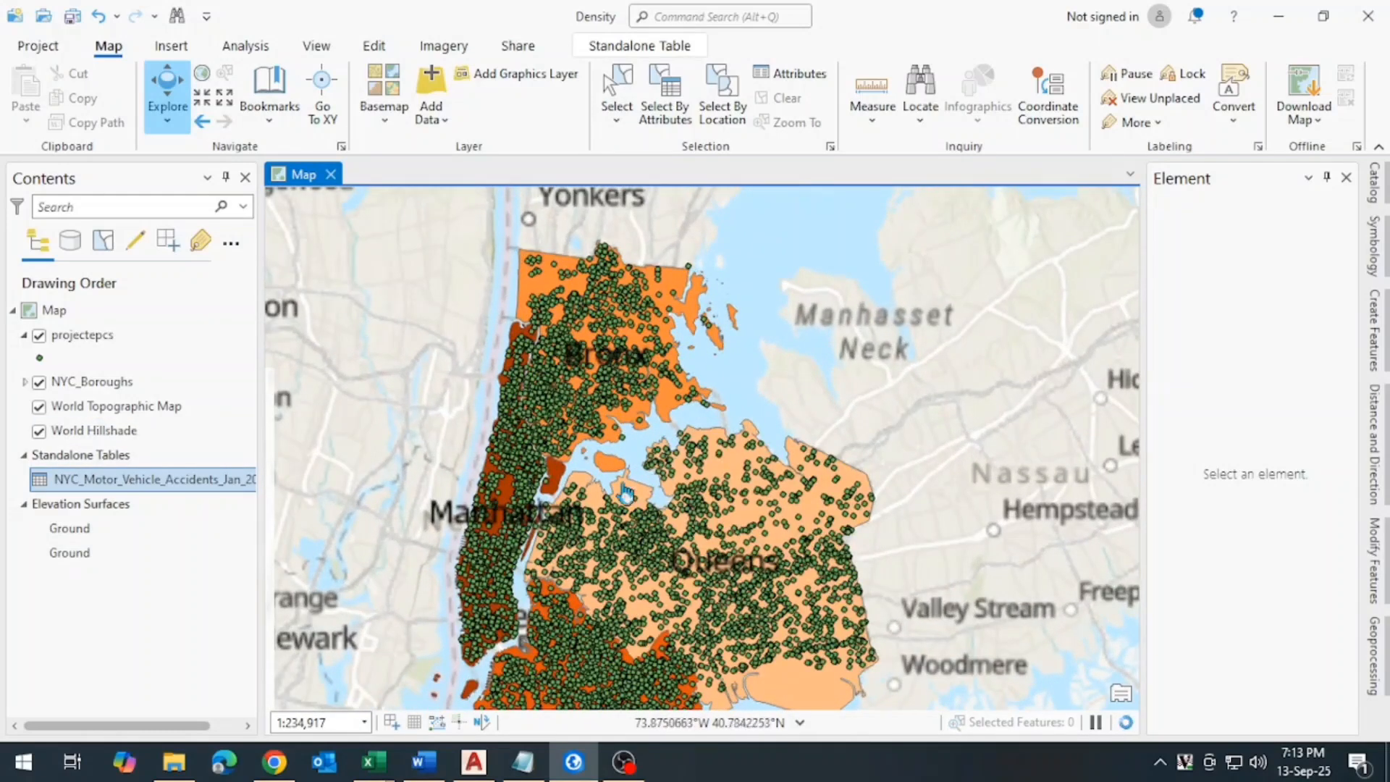
left_click_drag(629, 500, 632, 545)
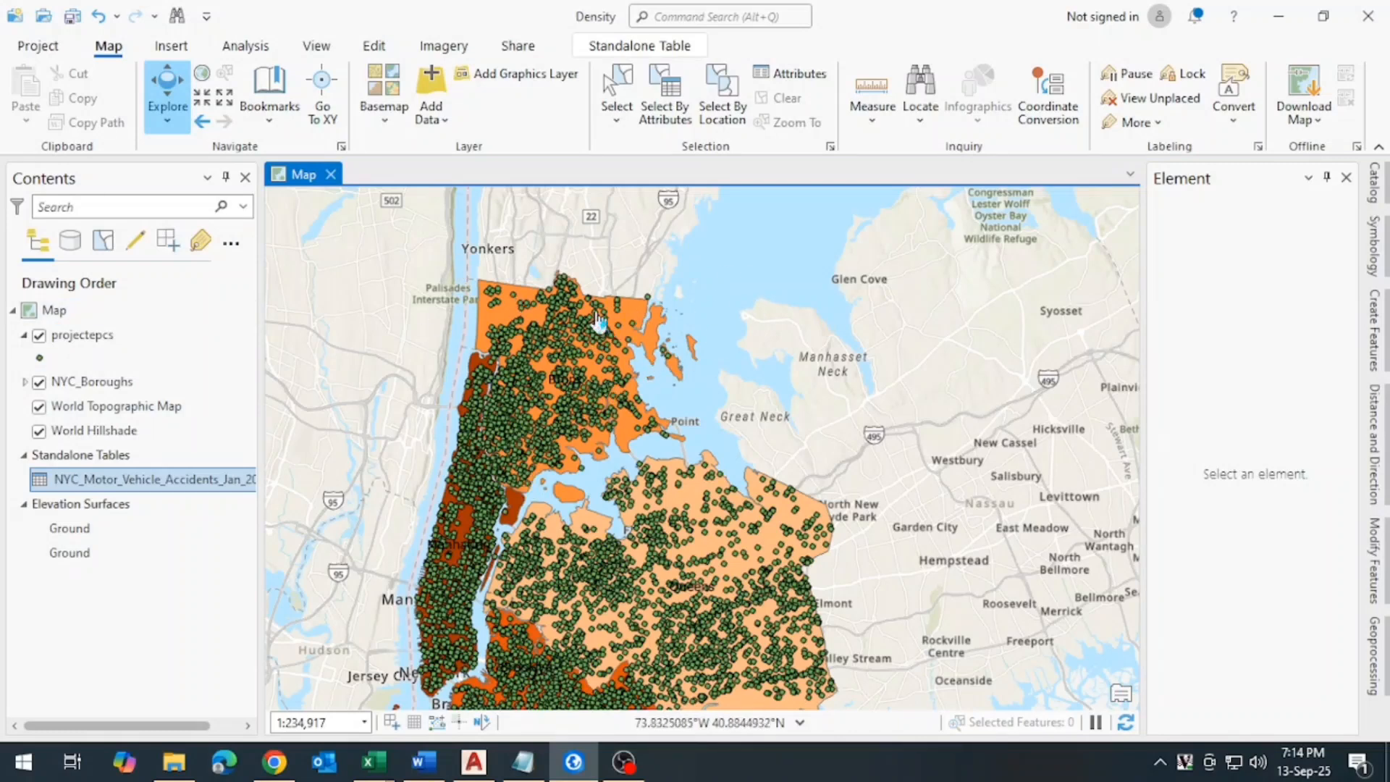
left_click(628, 318)
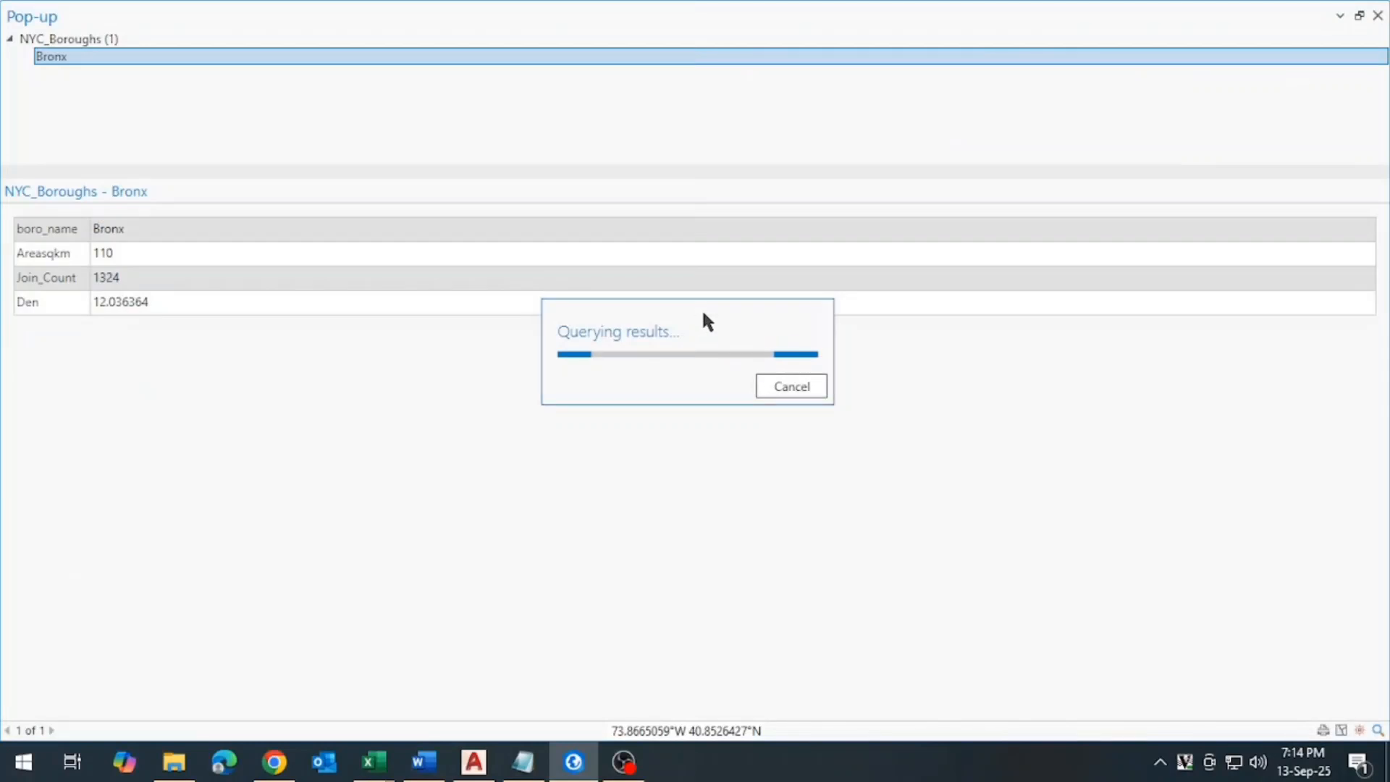
key("ctrl+a")
left_click(1378, 15)
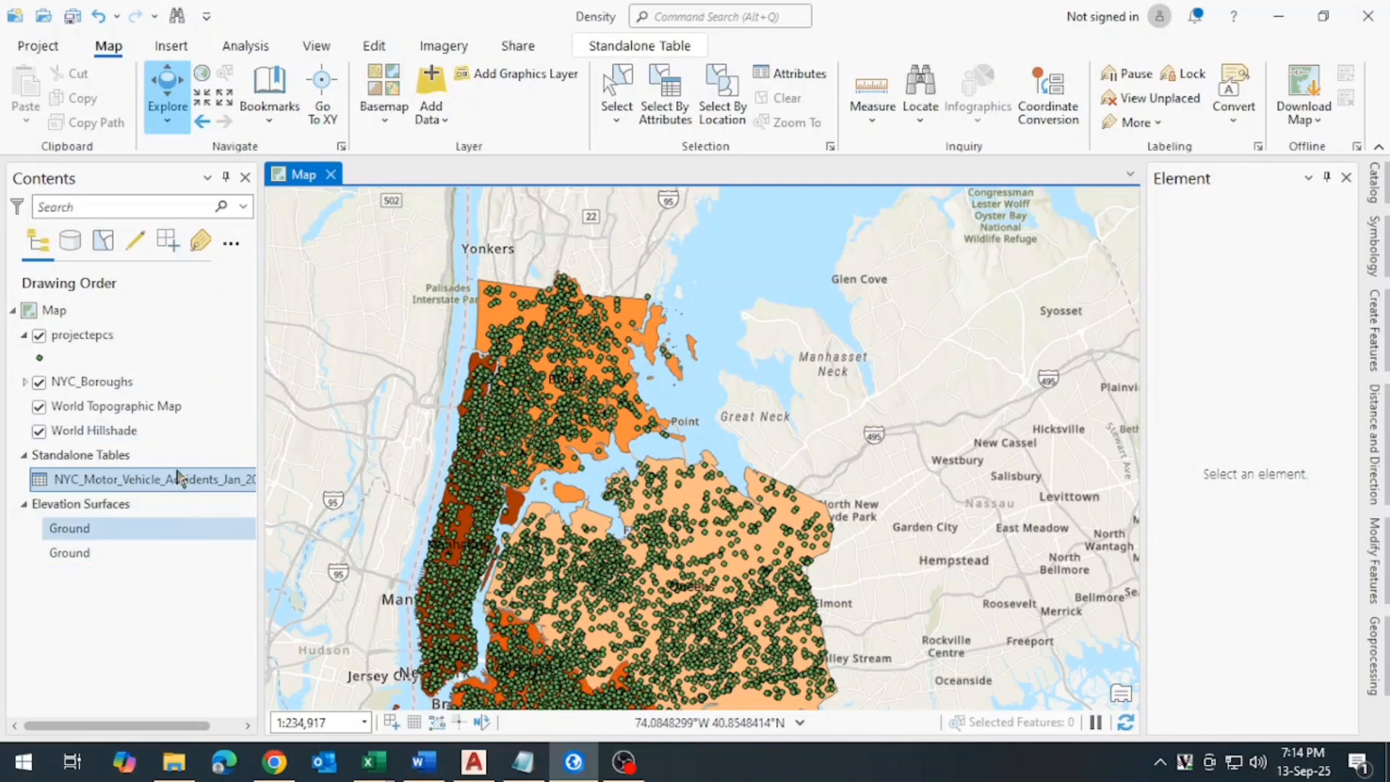
Compare the map with the projectepcs points hidden and shown, and open that layer's attribute table.
left_click(126, 336)
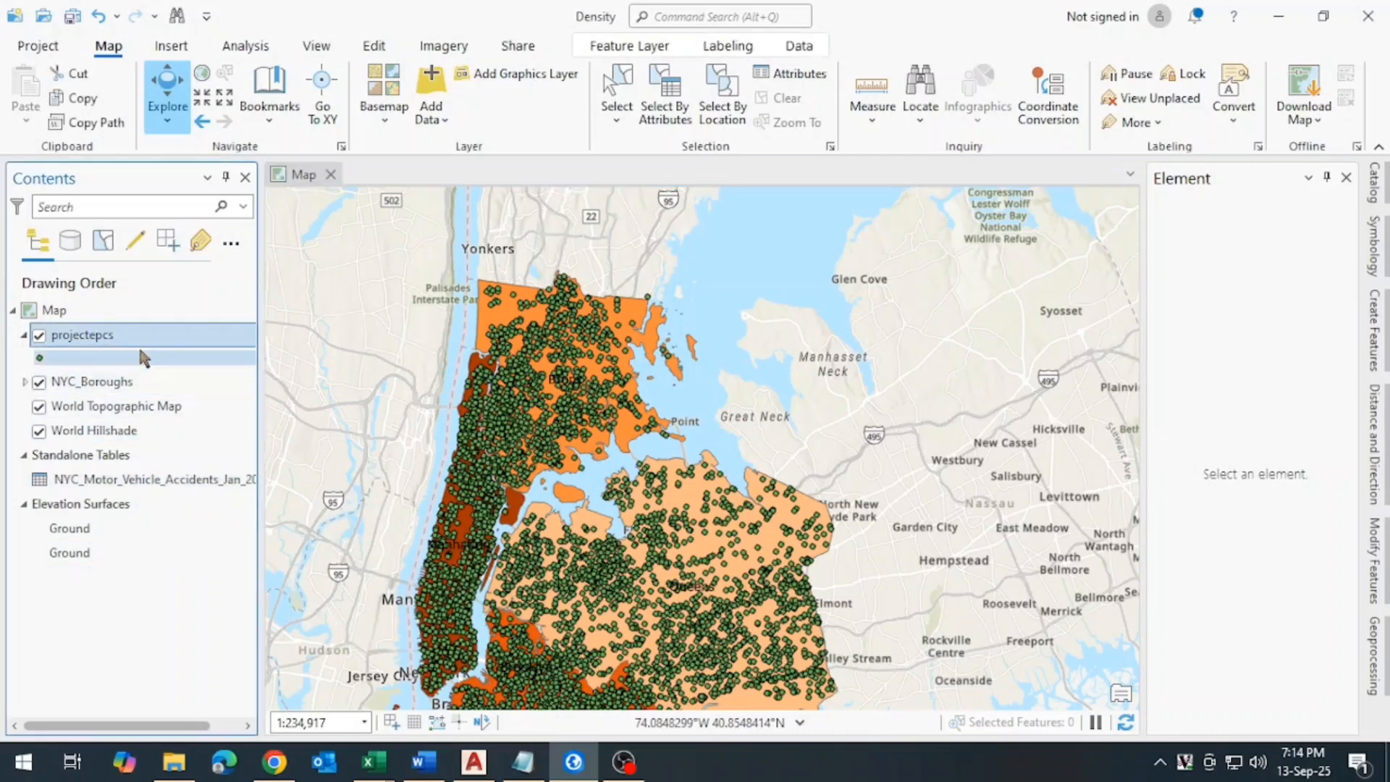
right_click(58, 340)
left_click(62, 342)
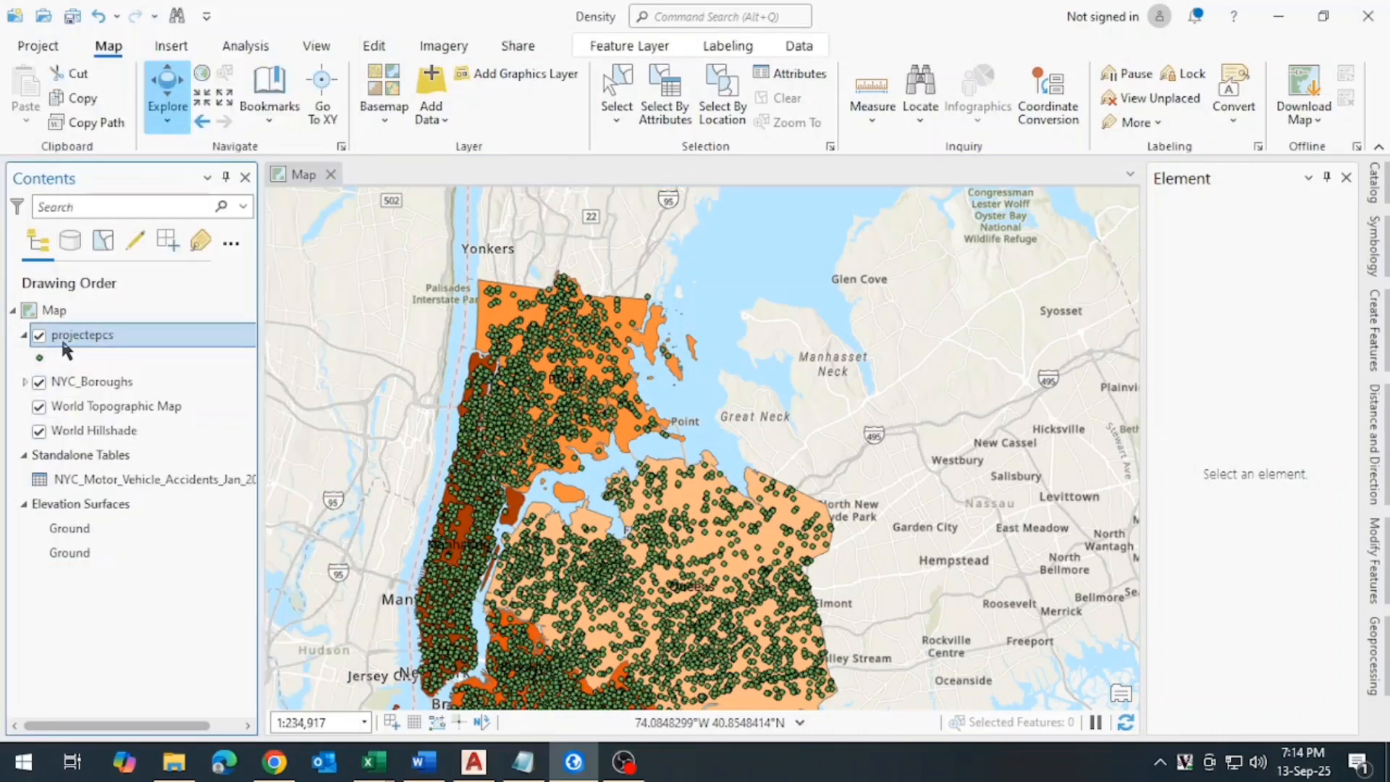
left_click(39, 335)
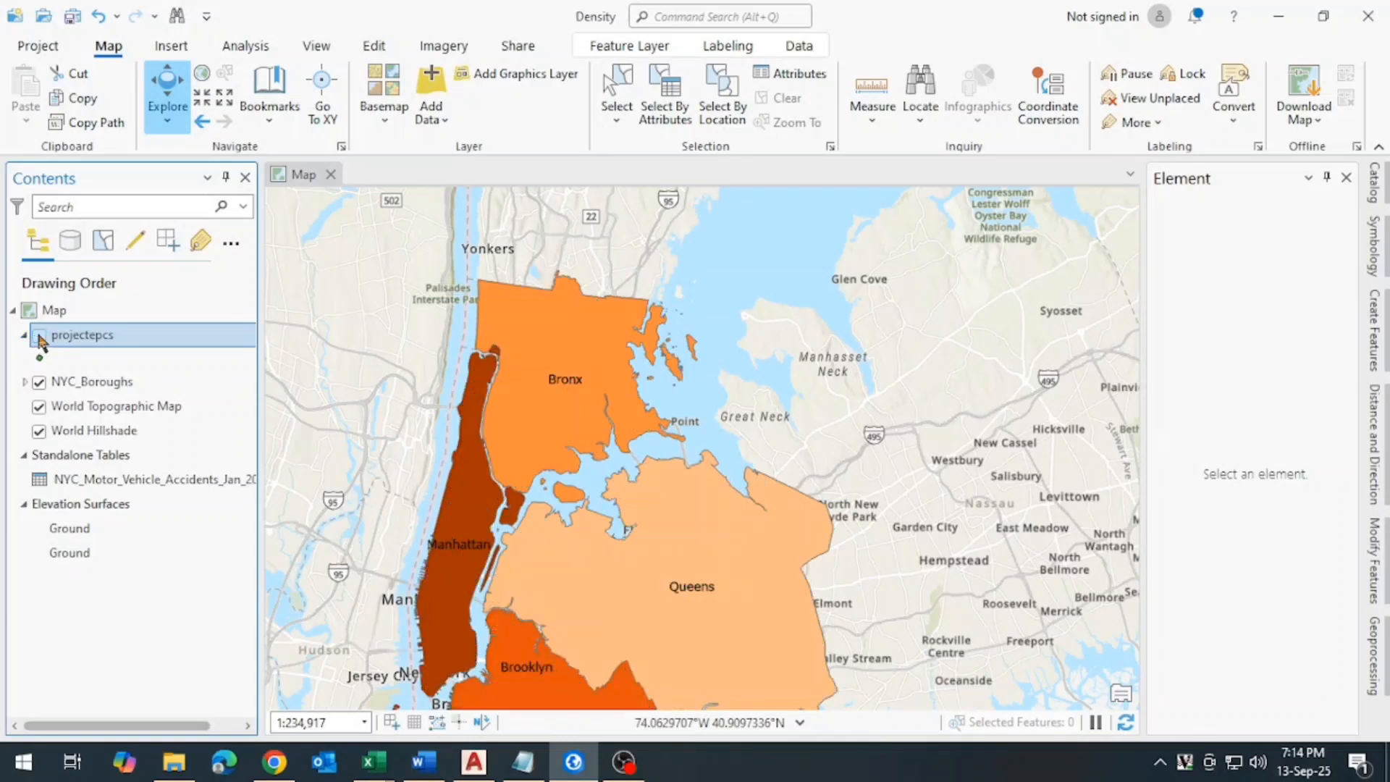
left_click(39, 335)
right_click(140, 336)
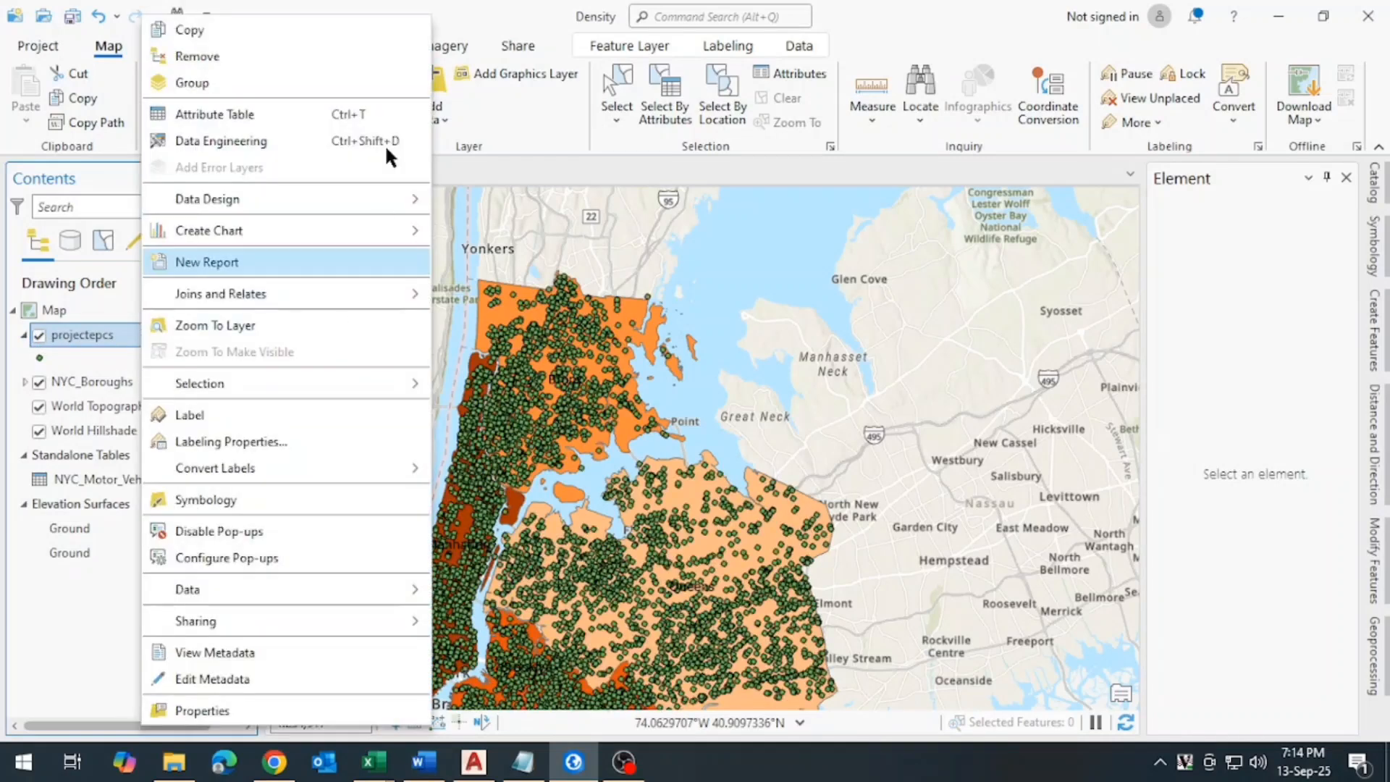
left_click(278, 112)
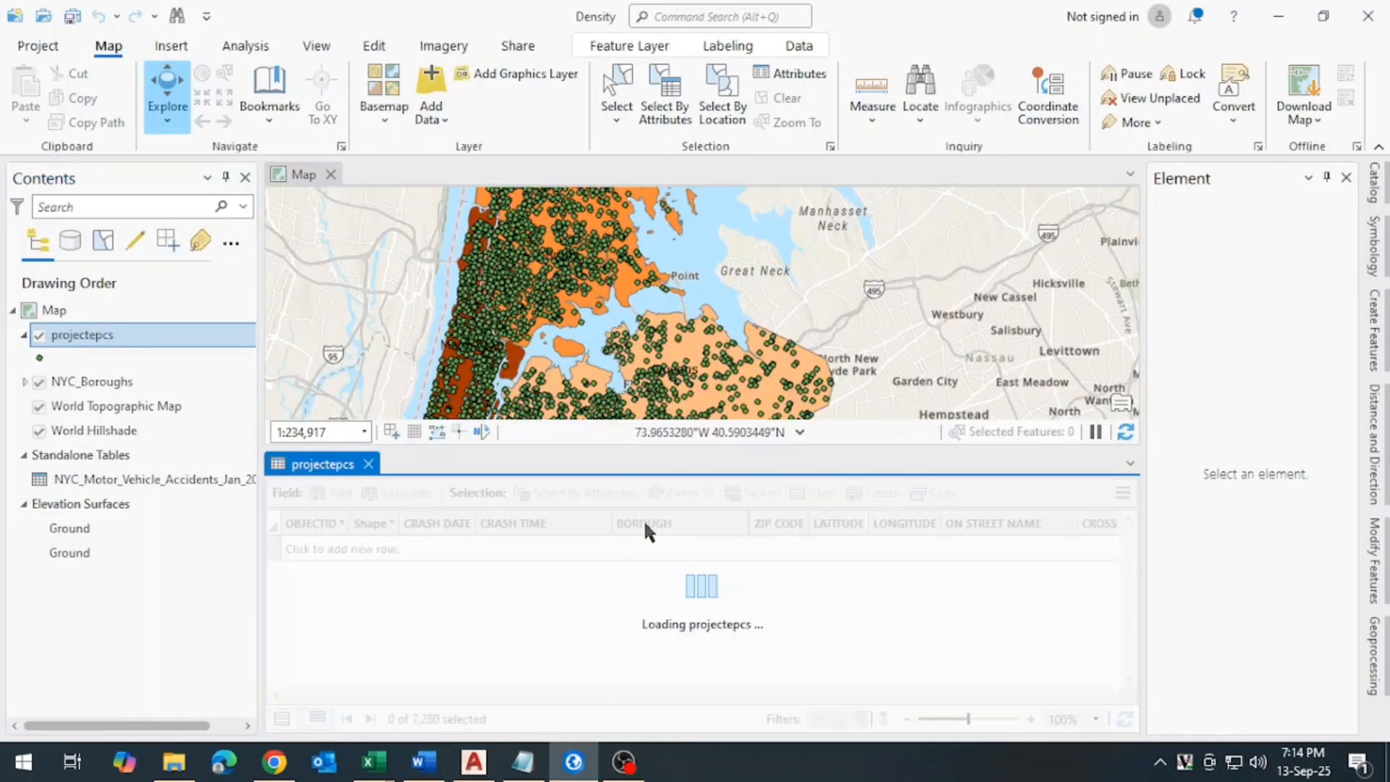
Examine the BOROUGH field in the projectepcs attribute table, including the Manhattan, null and Bronx records.
left_click_drag(488, 696, 528, 692)
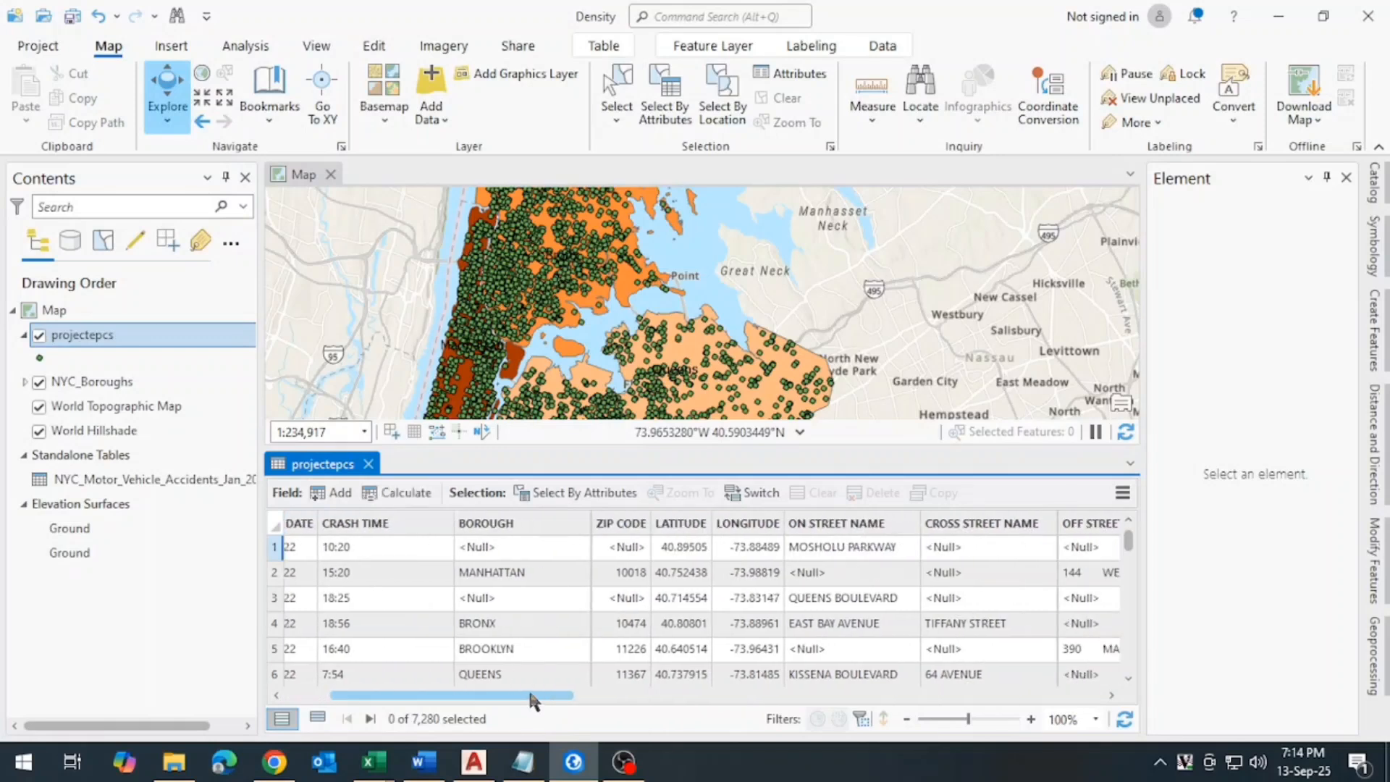
left_click(510, 522)
left_click(521, 625)
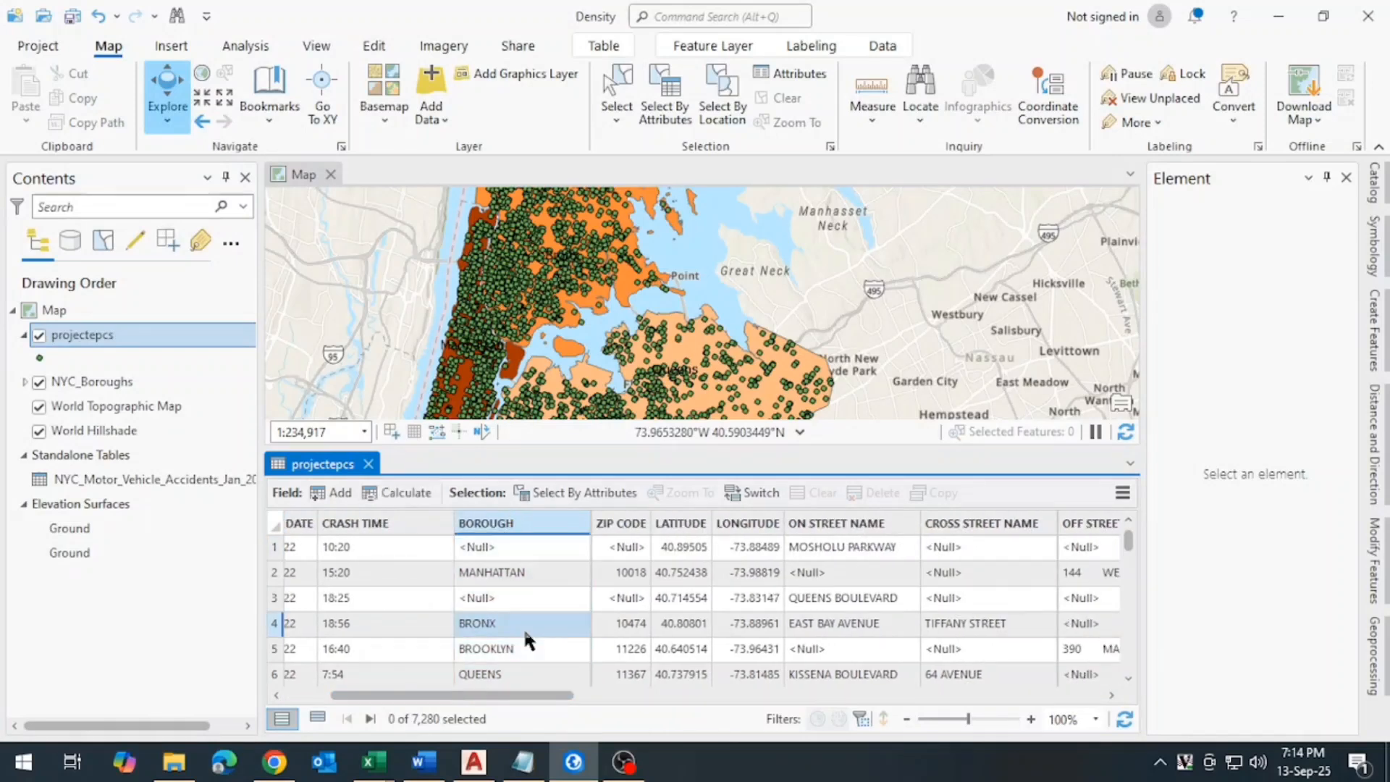
left_click(490, 572)
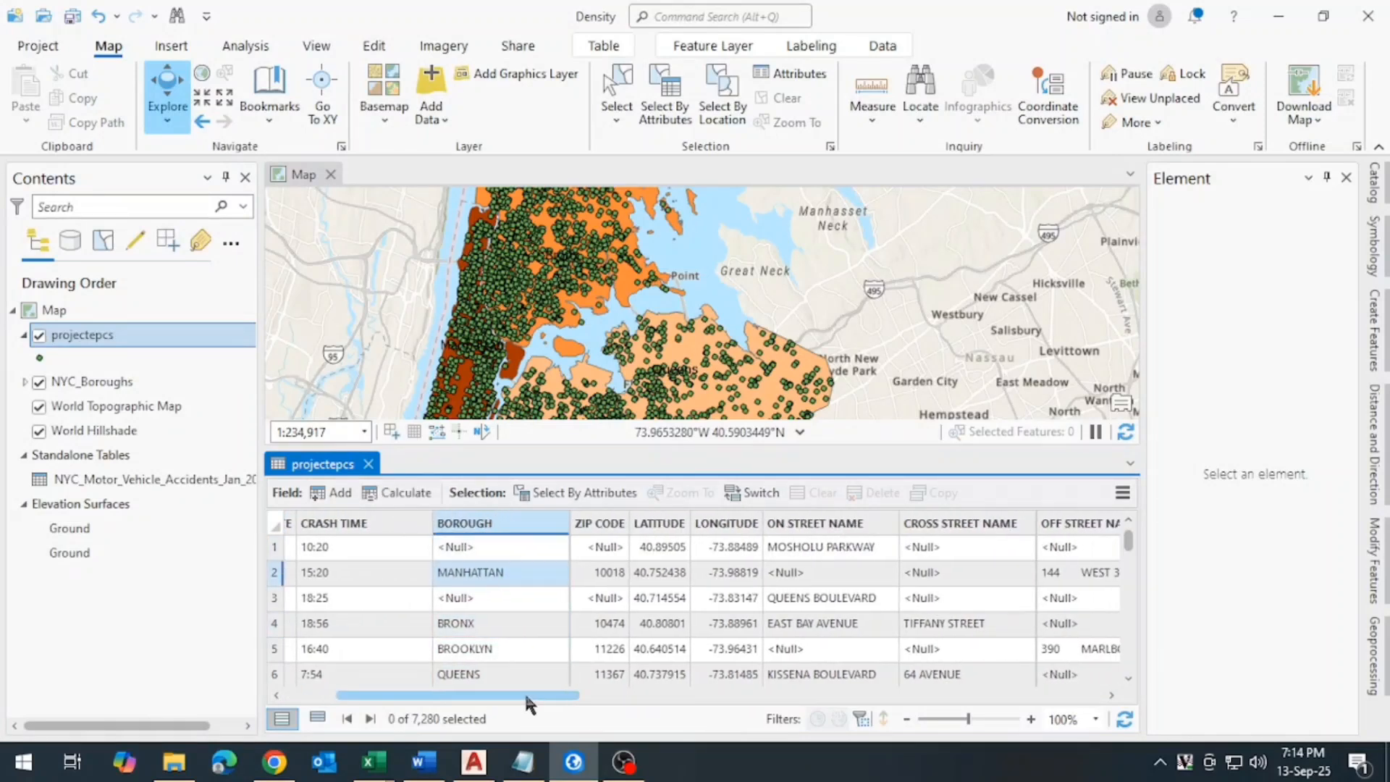
left_click_drag(524, 692, 484, 693)
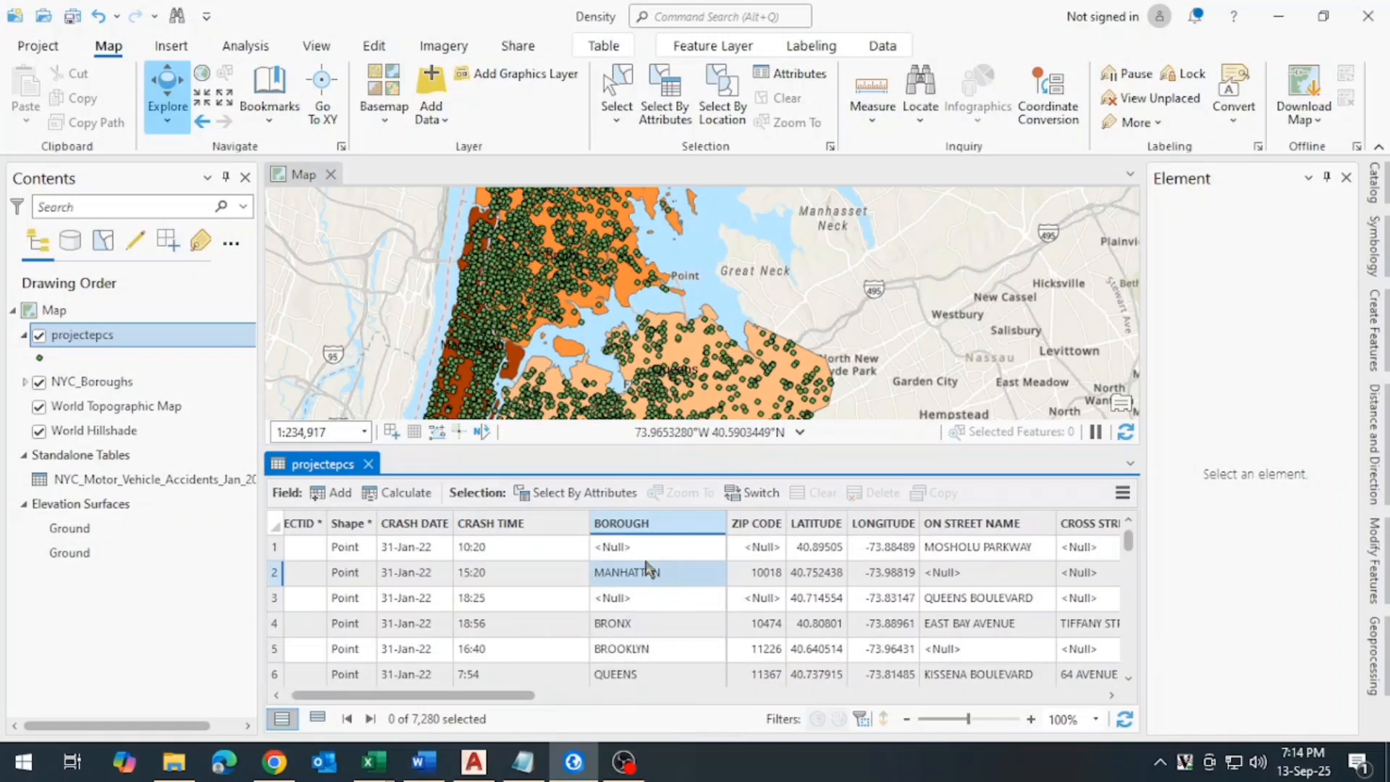
left_click(641, 525)
left_click(649, 596)
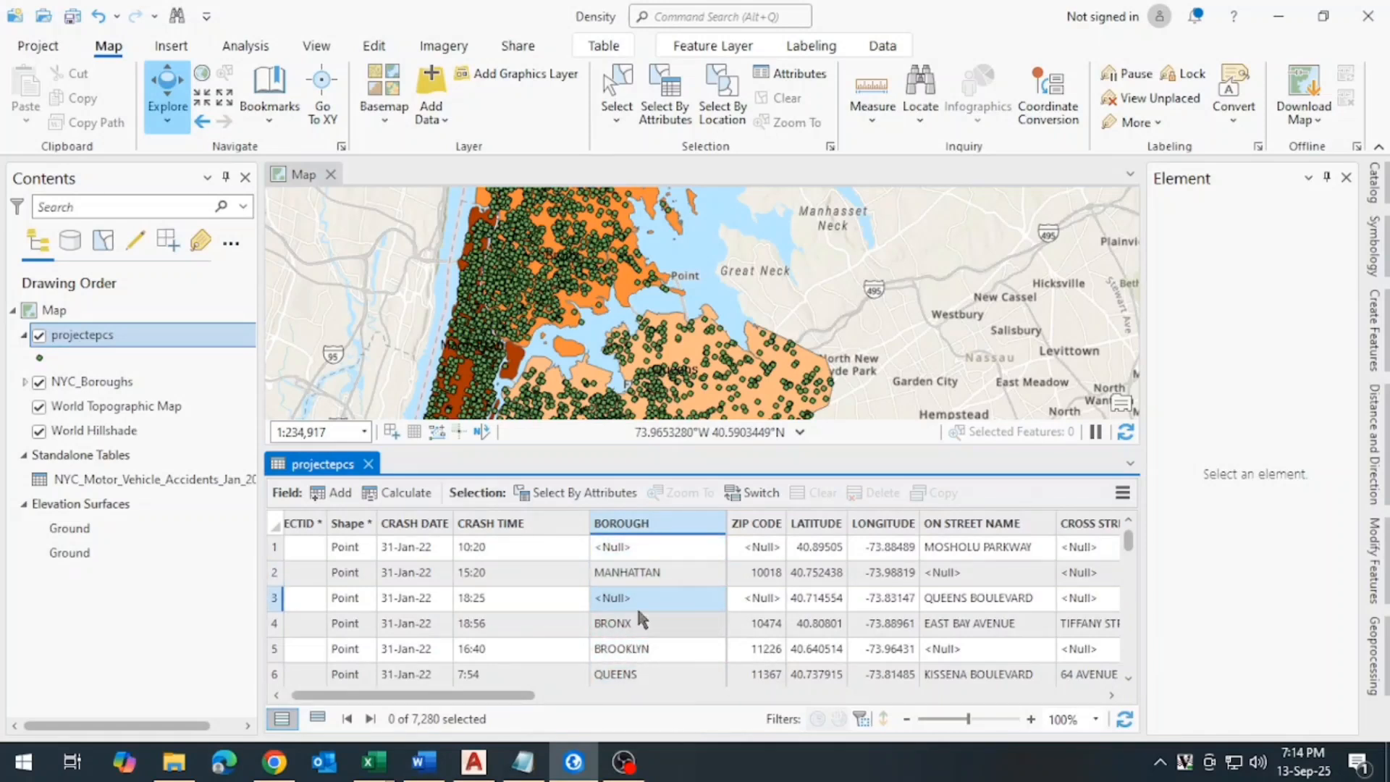
left_click(642, 616)
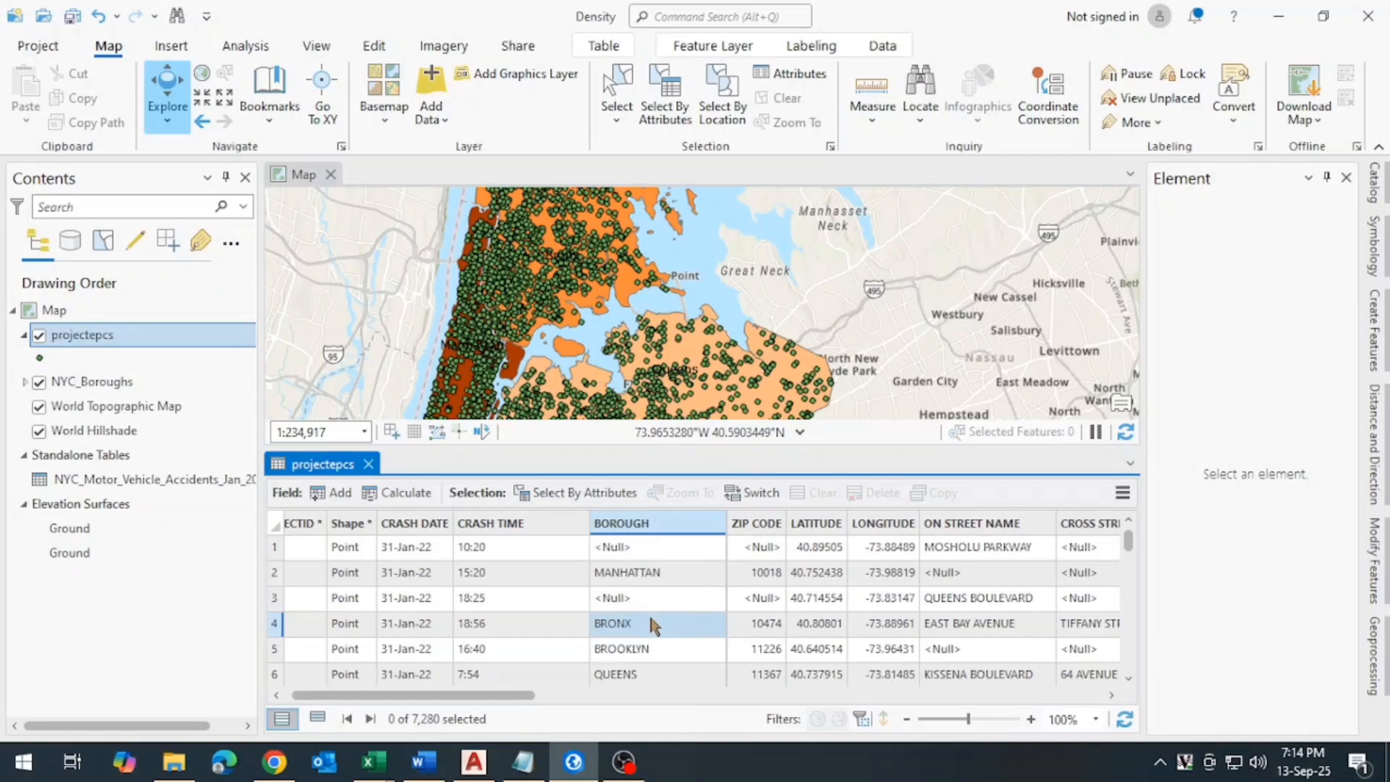
left_click(623, 761)
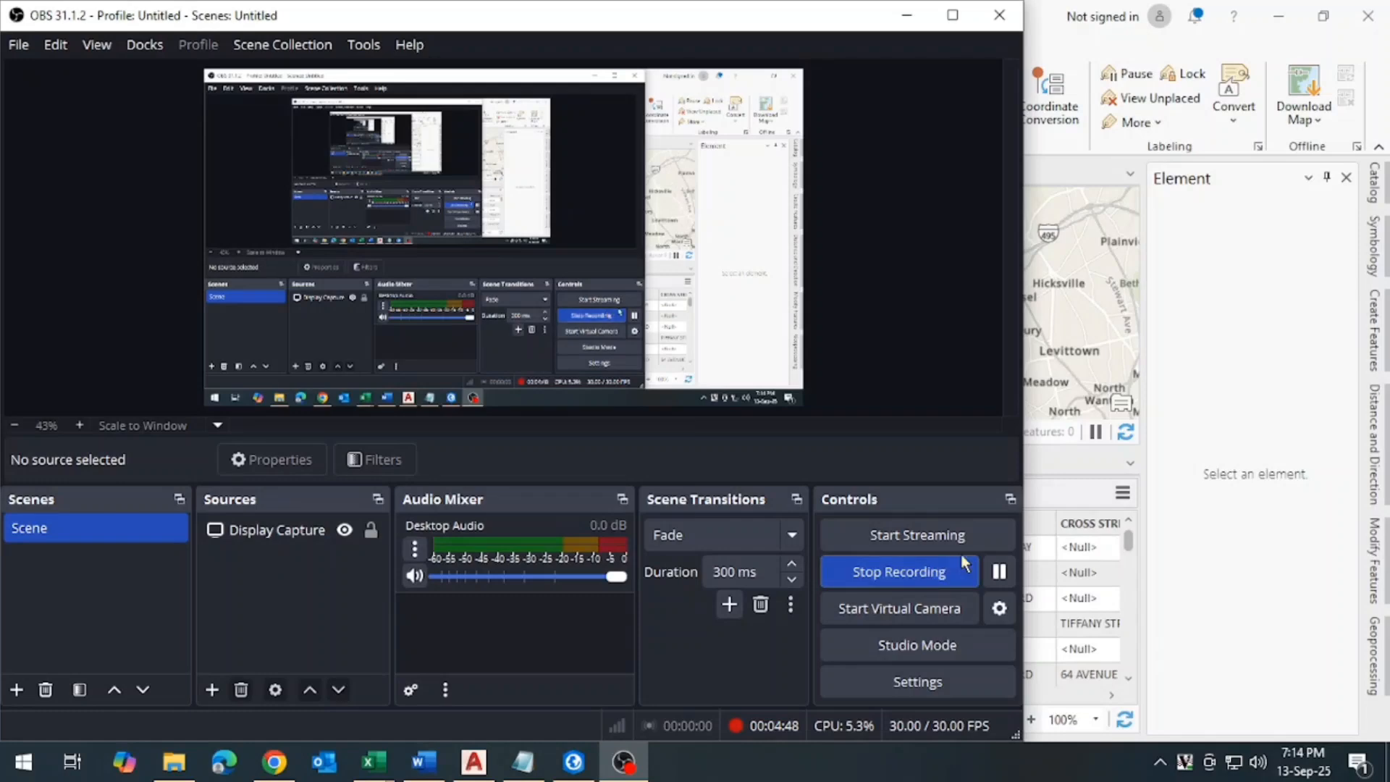
left_click(1008, 580)
left_click(1002, 582)
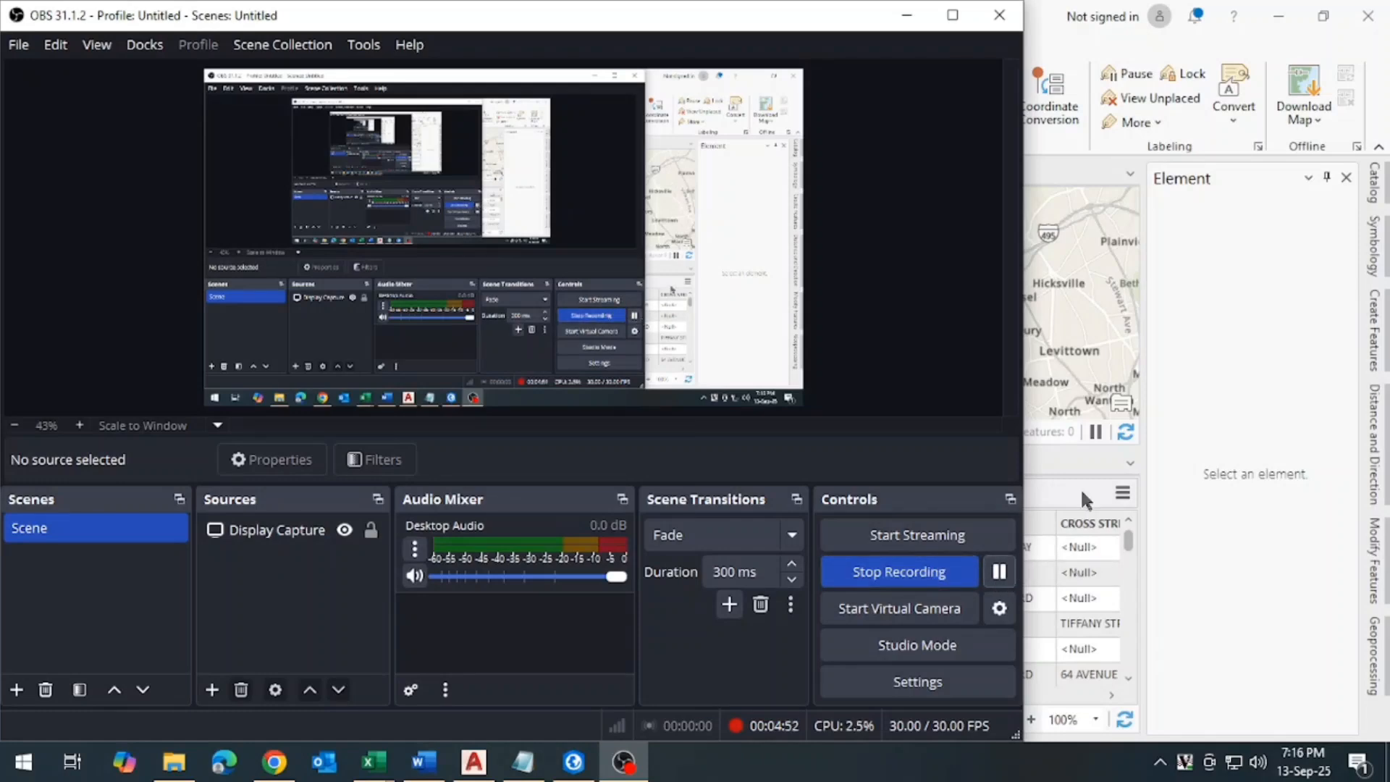
left_click(1080, 488)
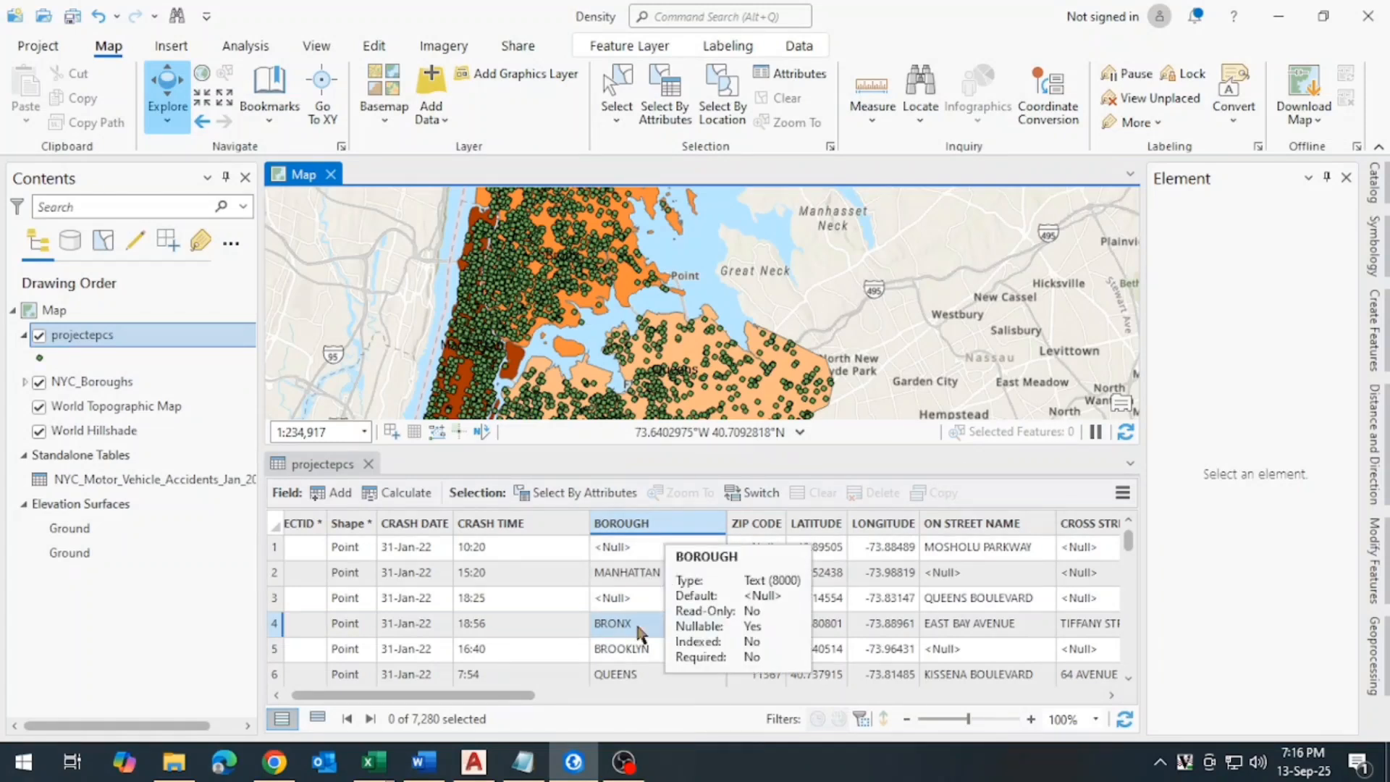
Start a Select By Attributes query on projectepcs and remove its existing BOROUGH clause.
scroll(627, 651, "down", 1)
scroll(627, 652, "up", 1)
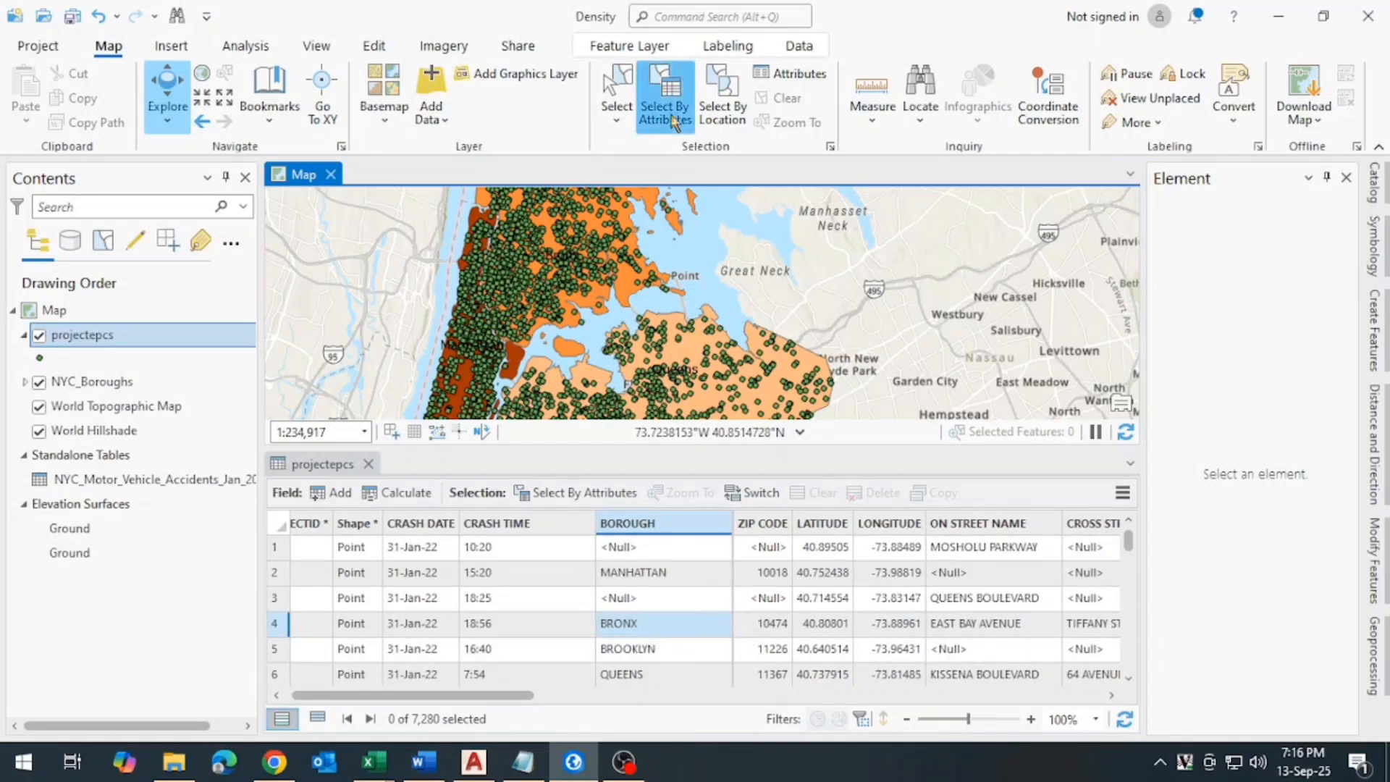
left_click(663, 108)
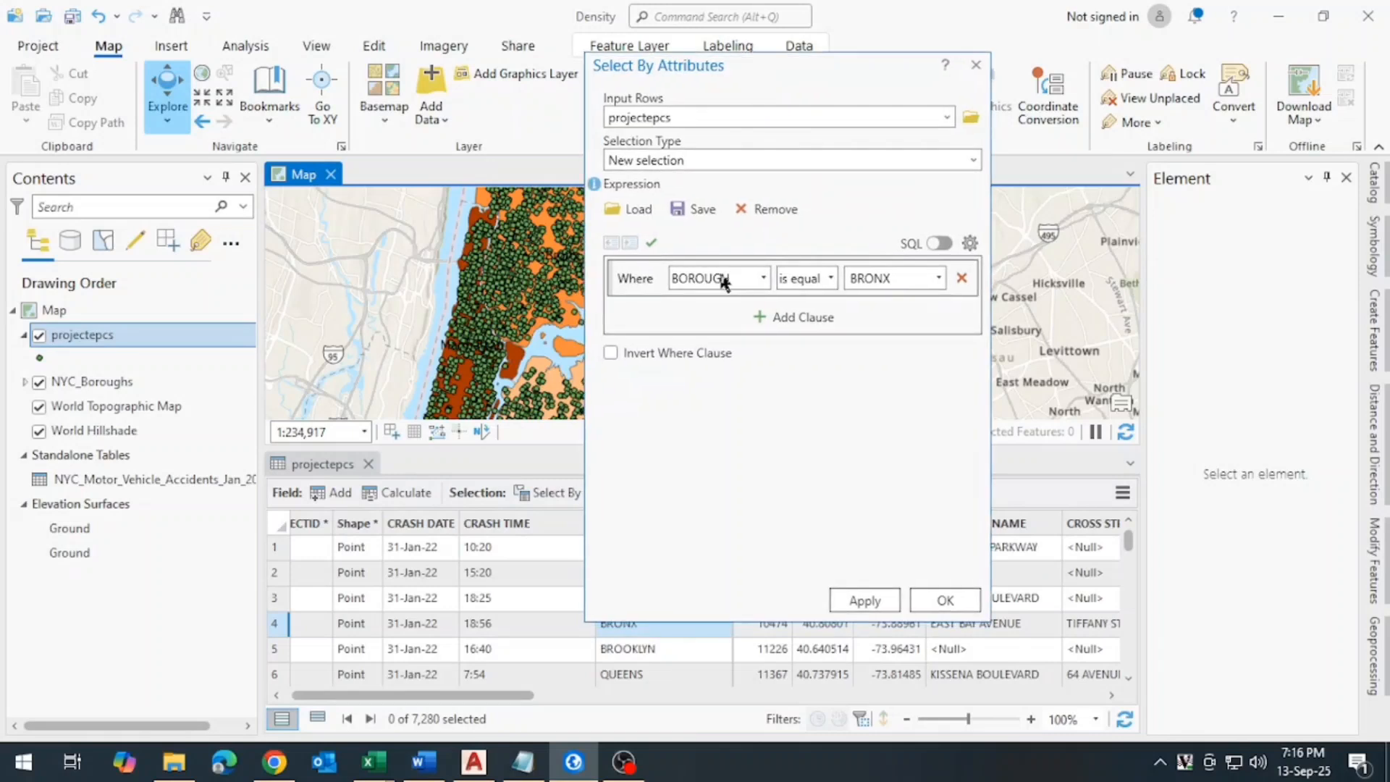
left_click(960, 277)
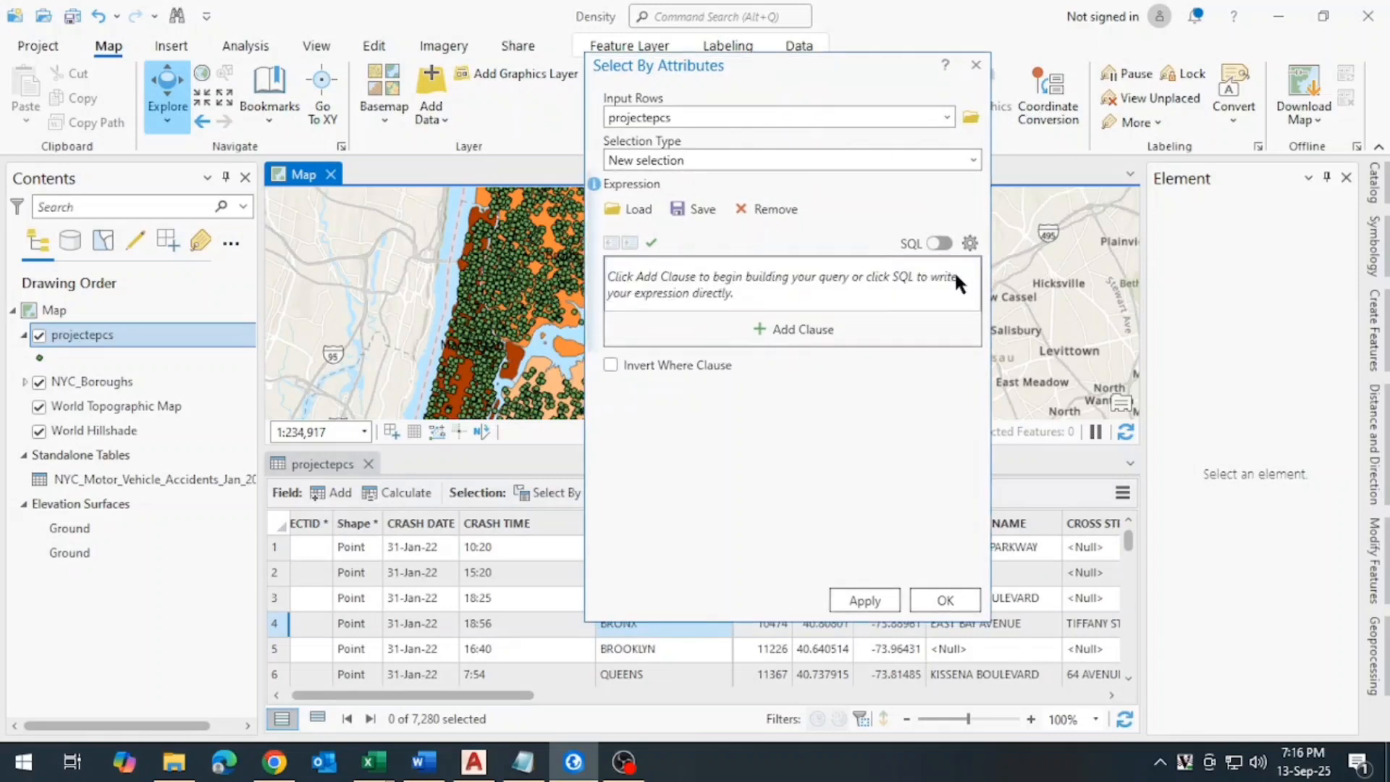
left_click(946, 117)
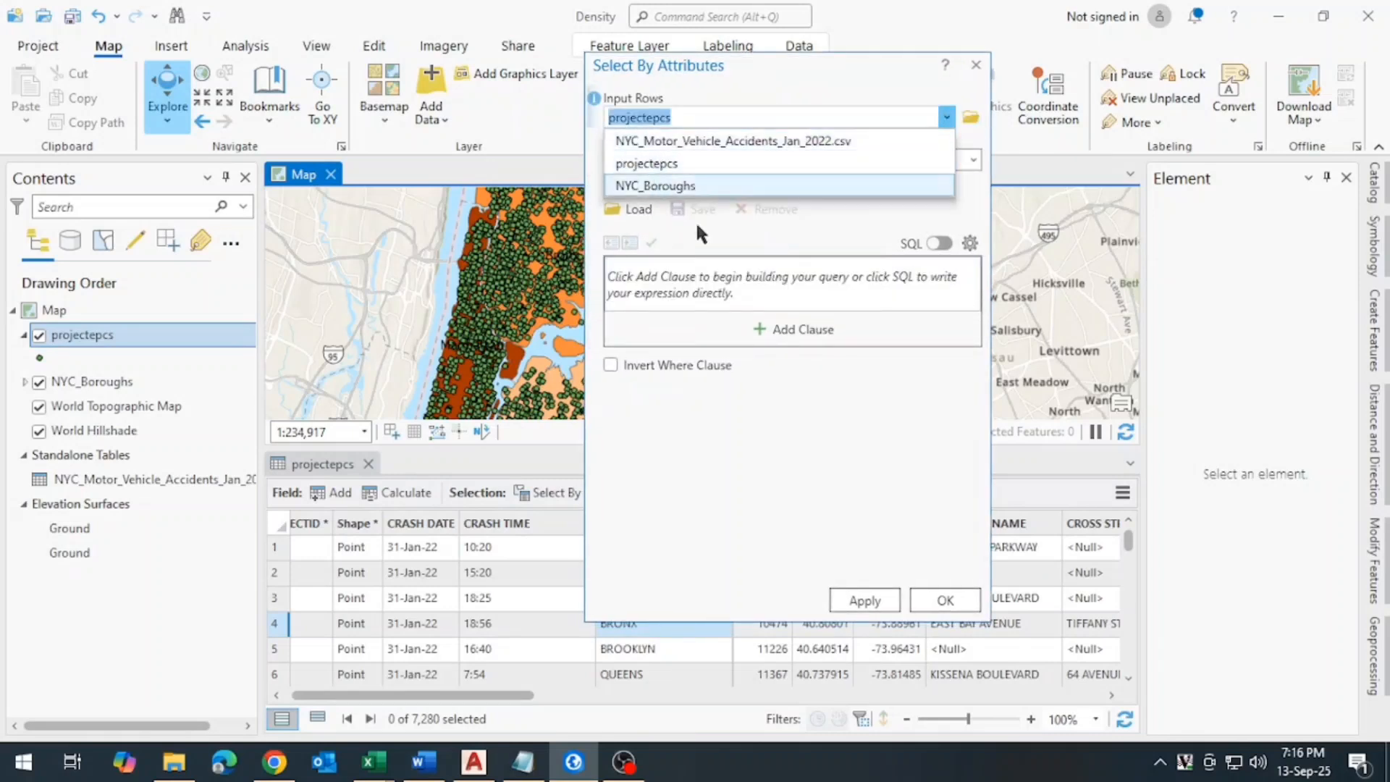
left_click(736, 381)
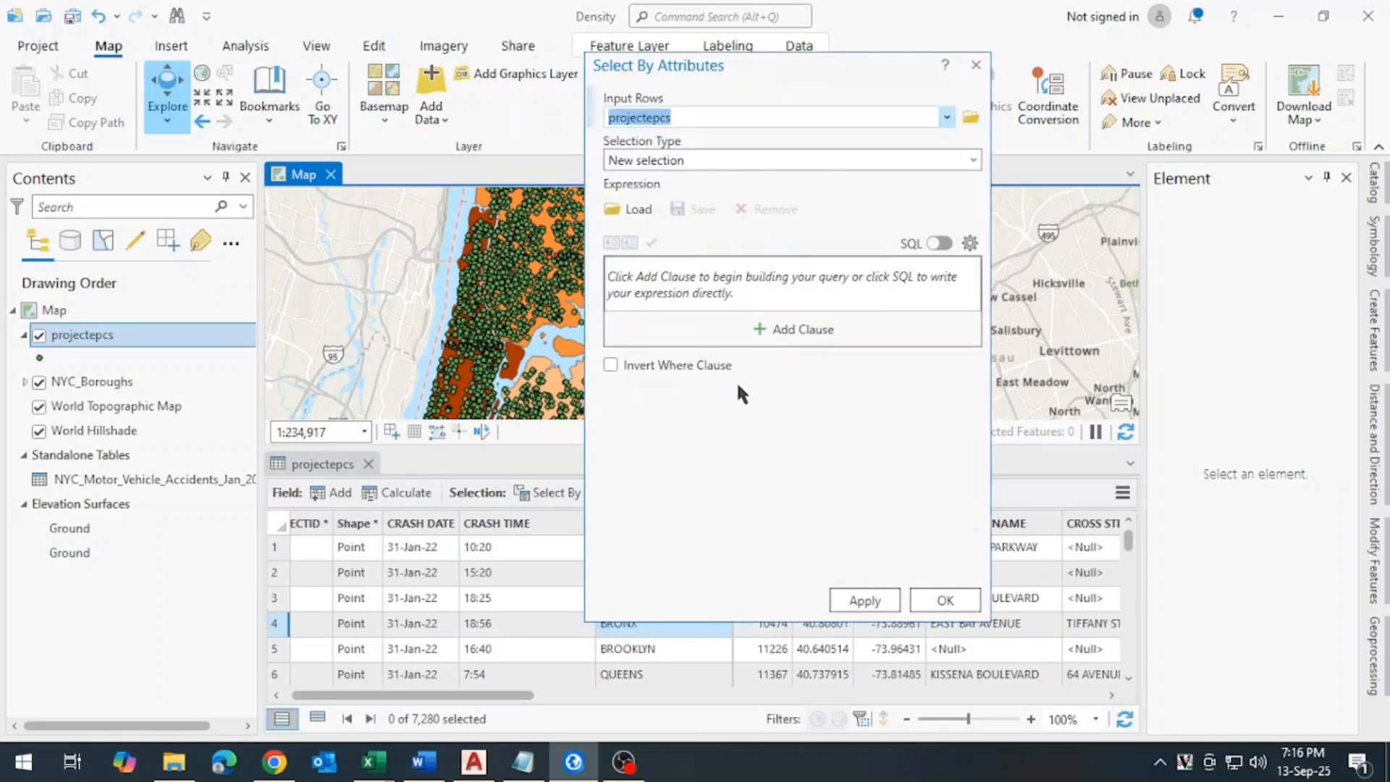
left_click(944, 120)
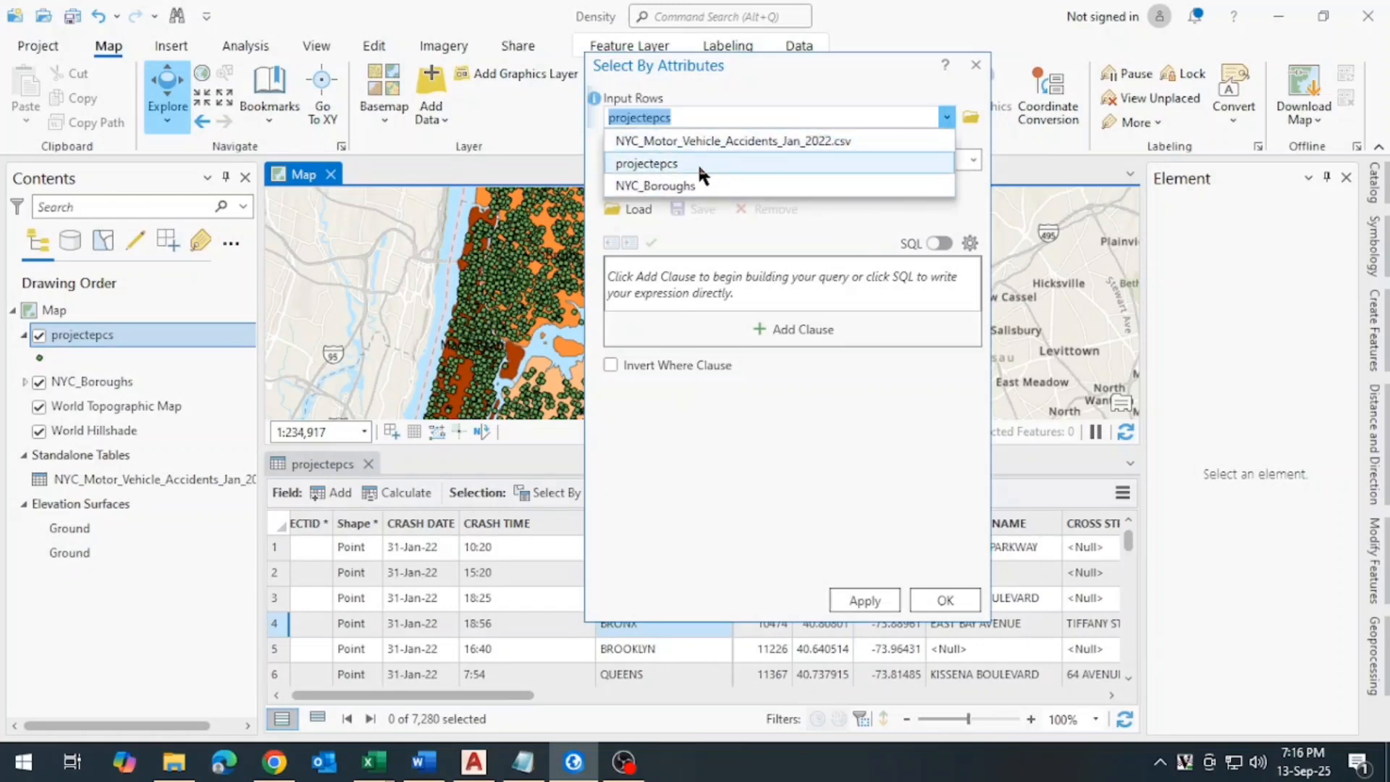
left_click(697, 162)
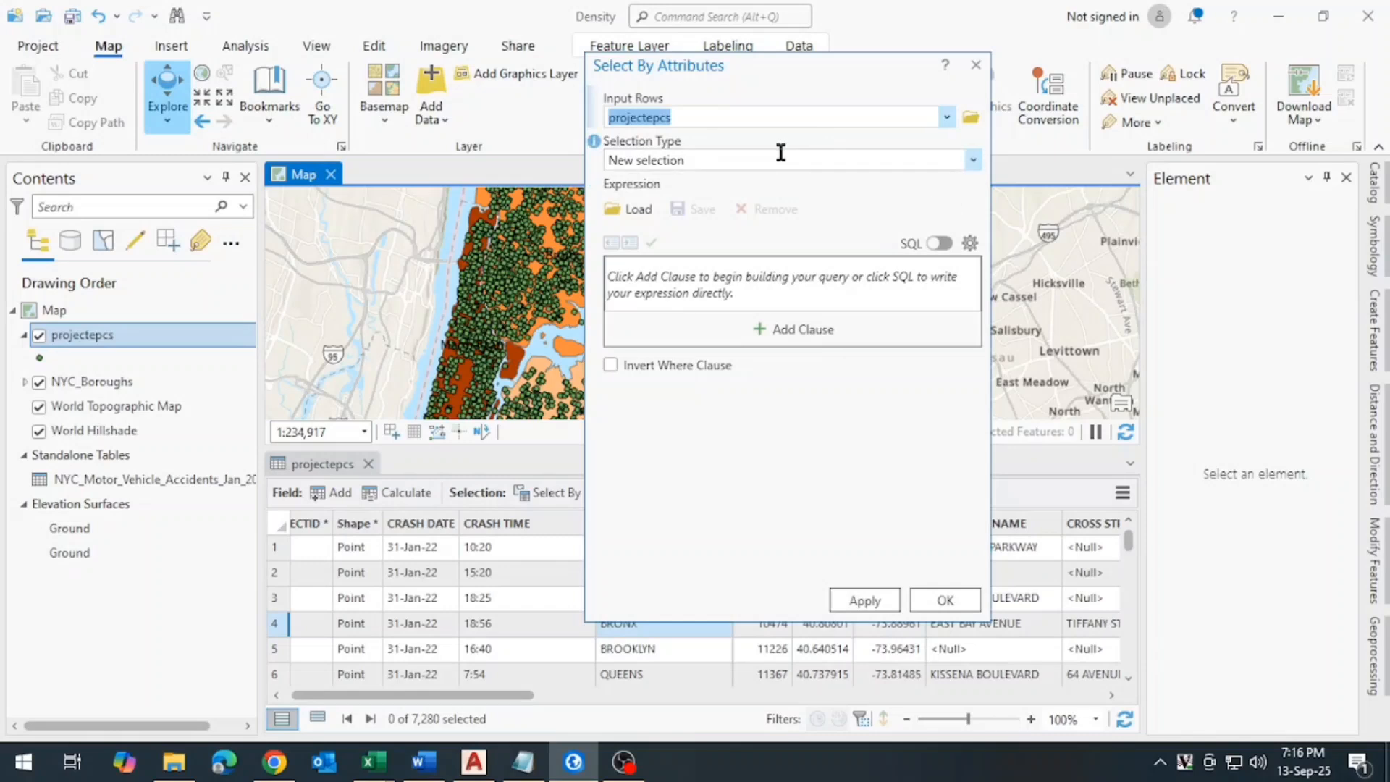
Select the projectepcs accident points where BOROUGH is equal to BRONX.
left_click(779, 333)
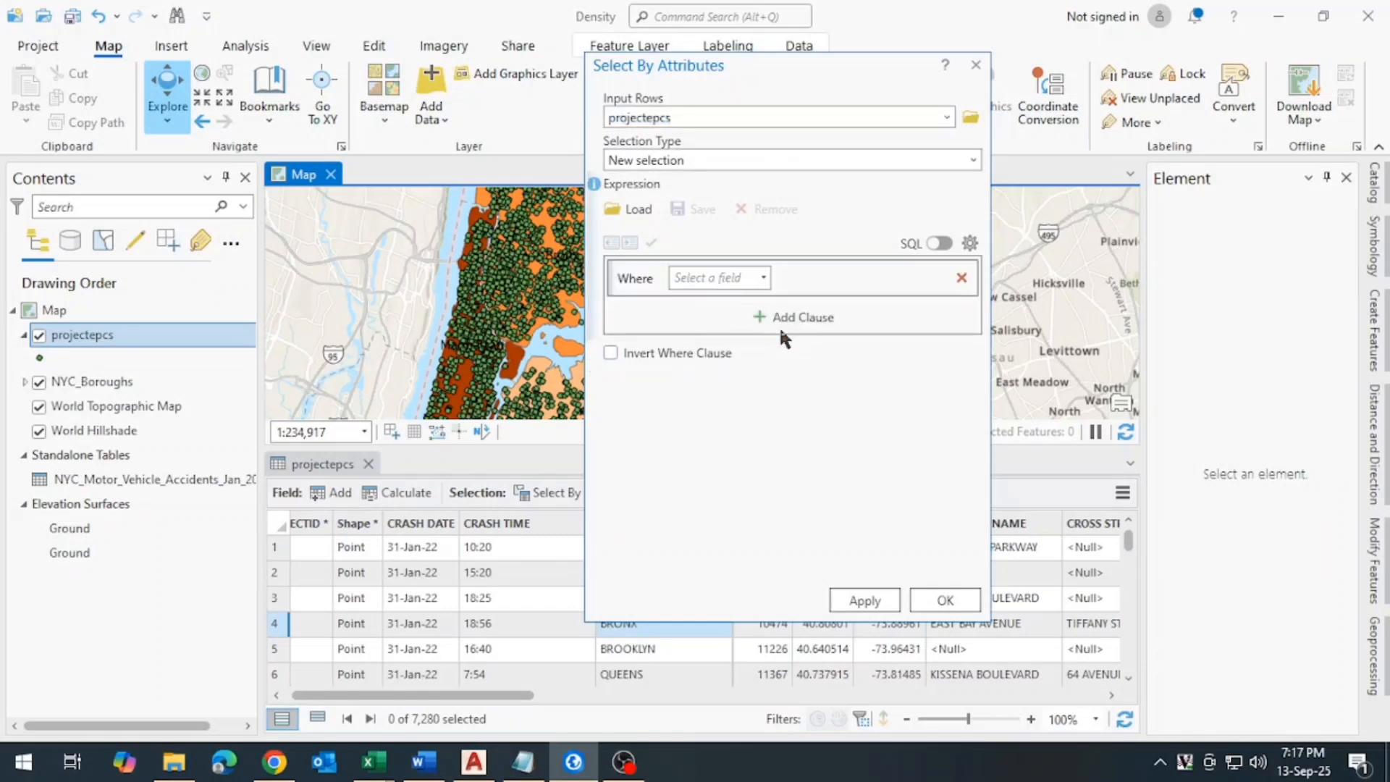
left_click(761, 278)
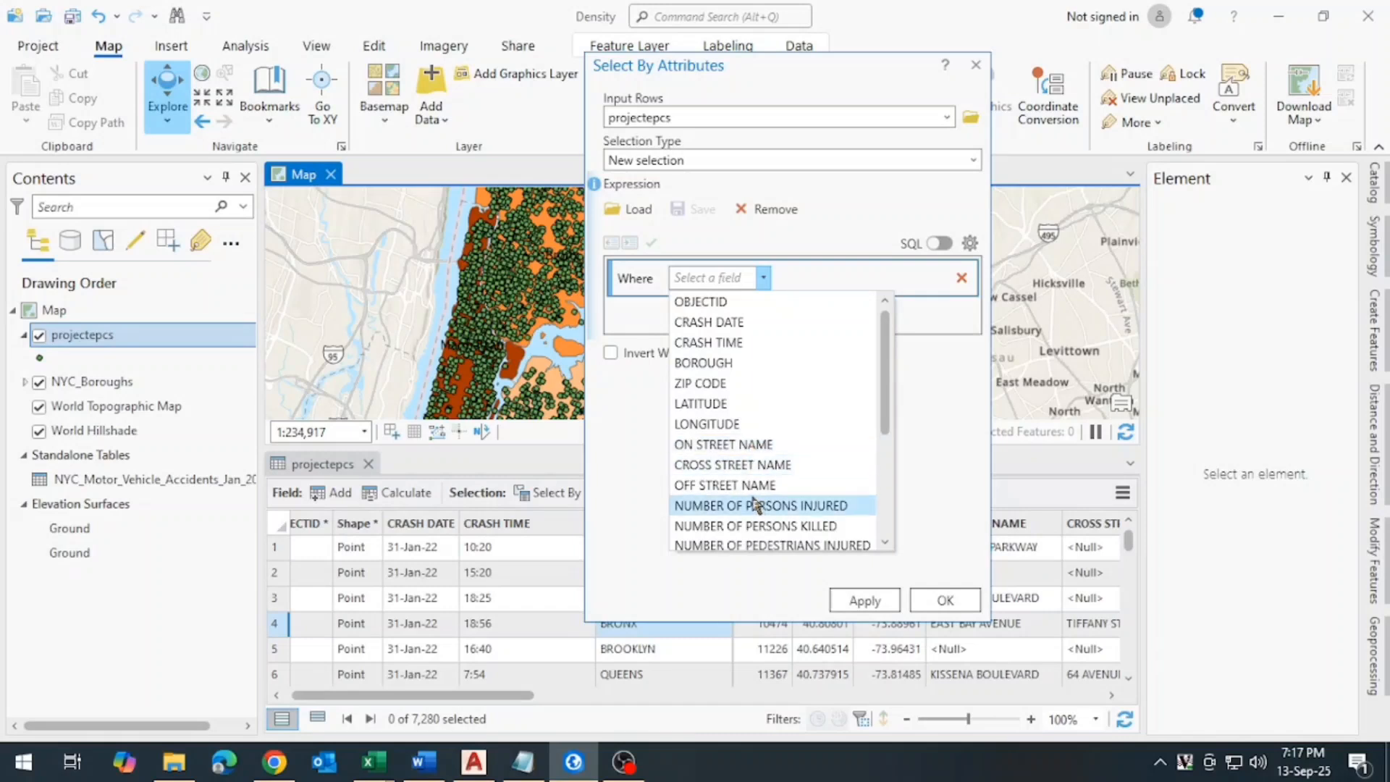
left_click(742, 362)
left_click(830, 278)
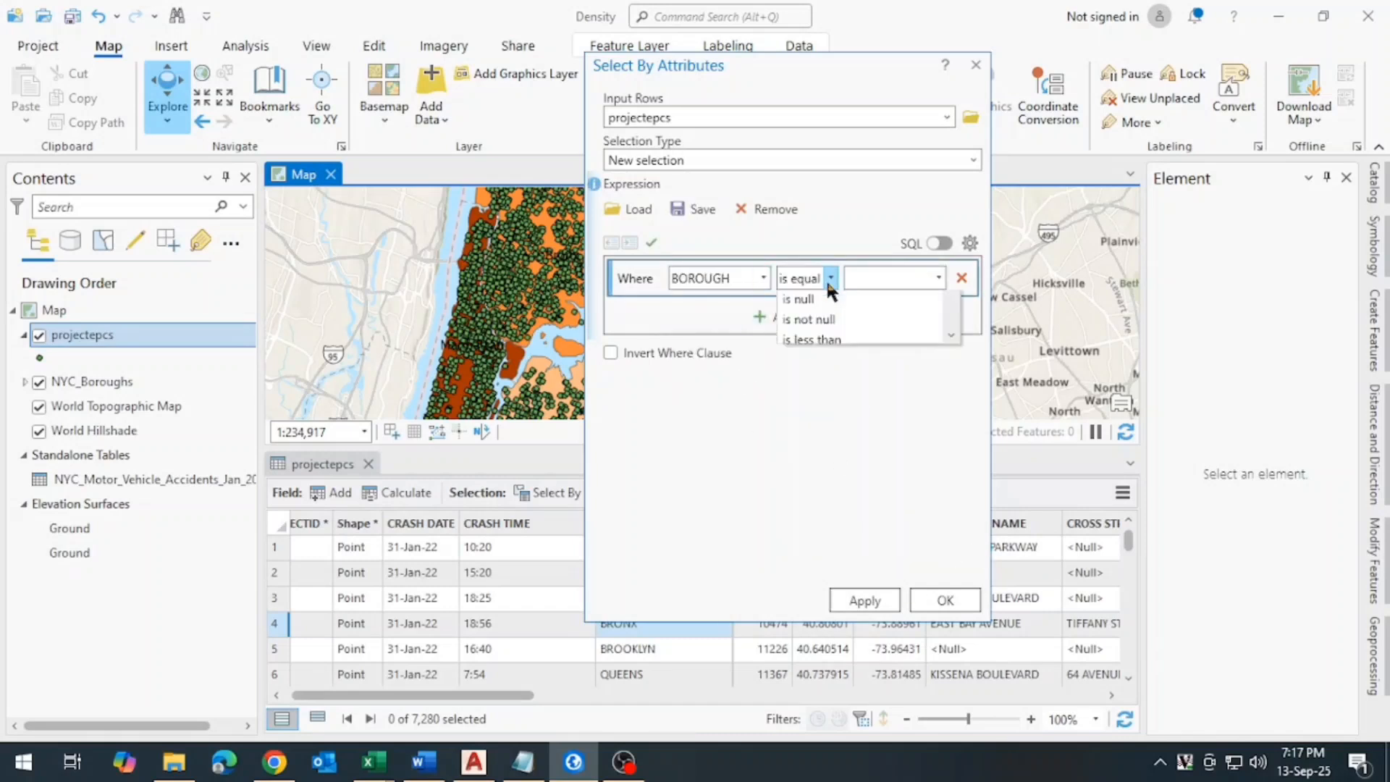
left_click(861, 283)
left_click(861, 282)
left_click(939, 278)
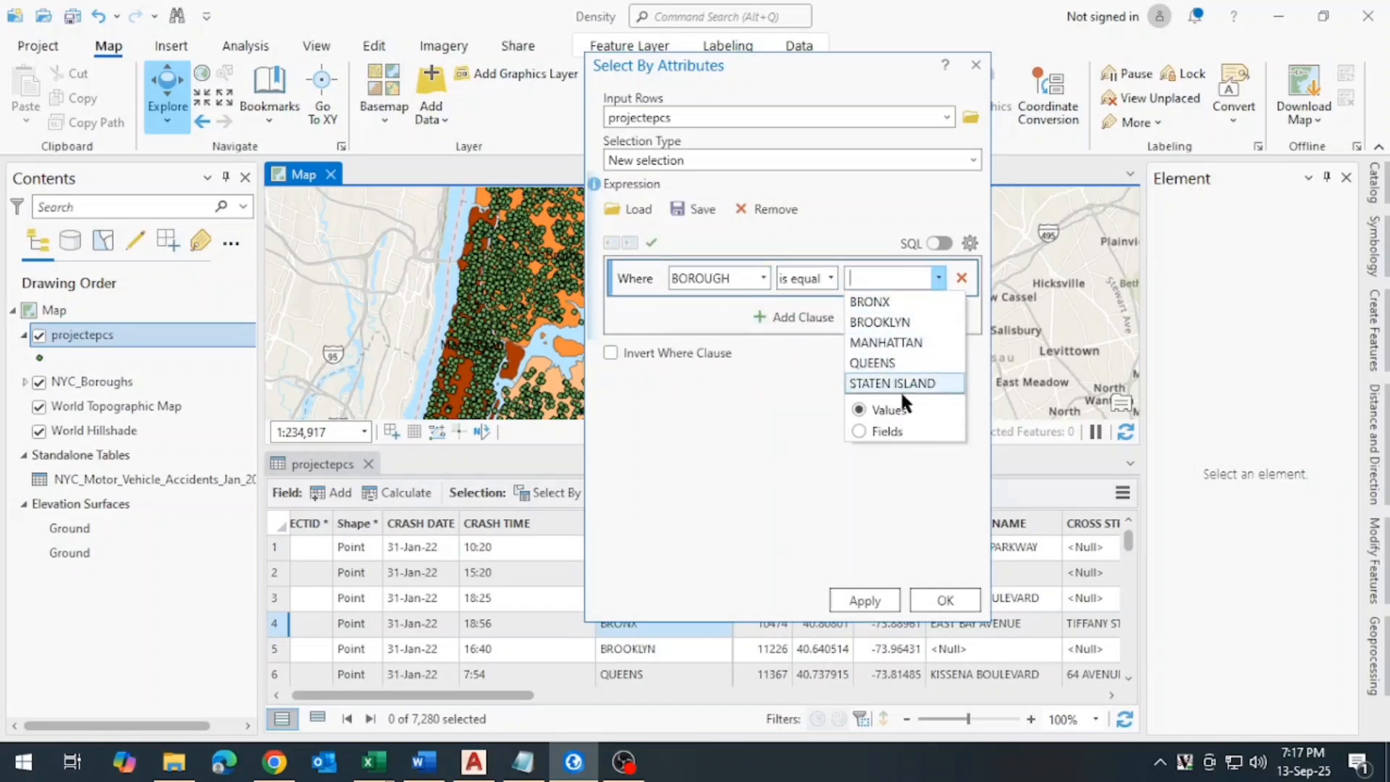
left_click(893, 301)
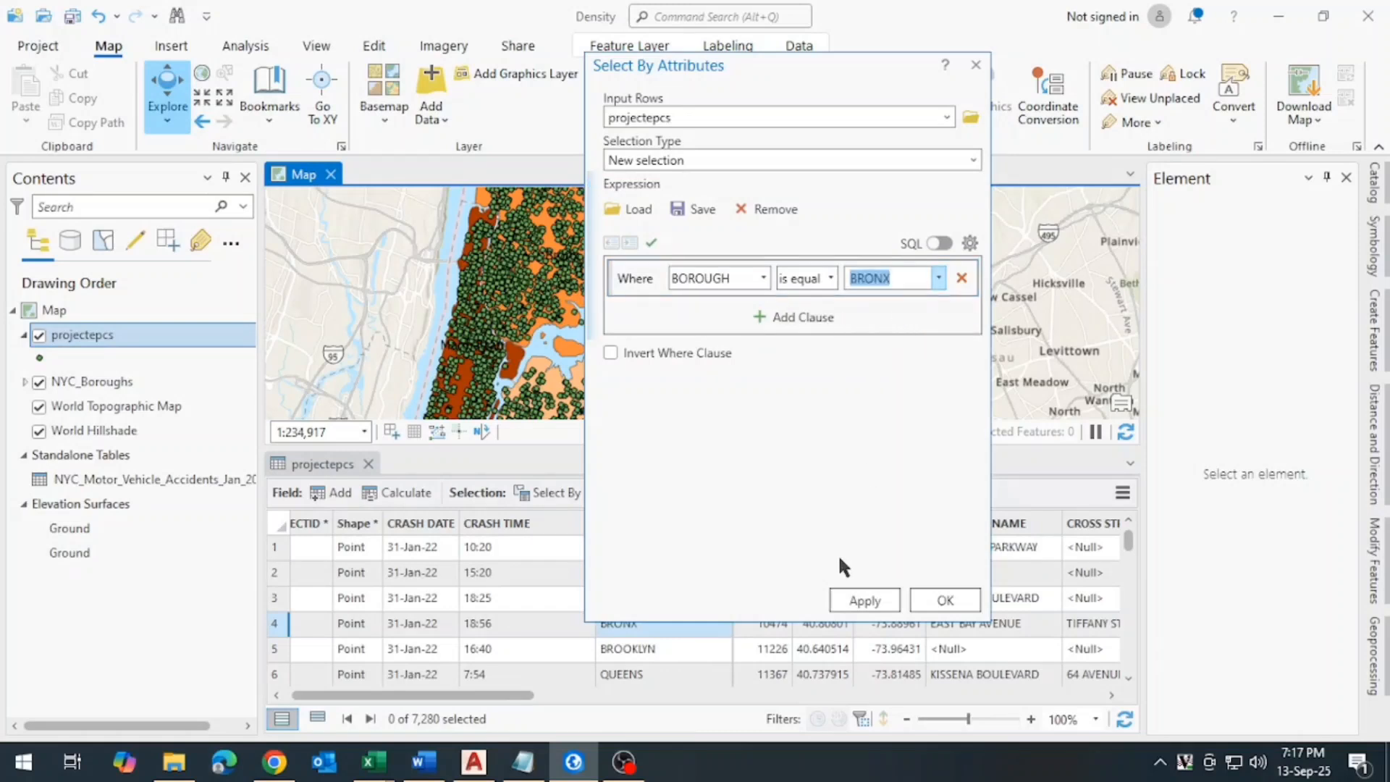
left_click(897, 601)
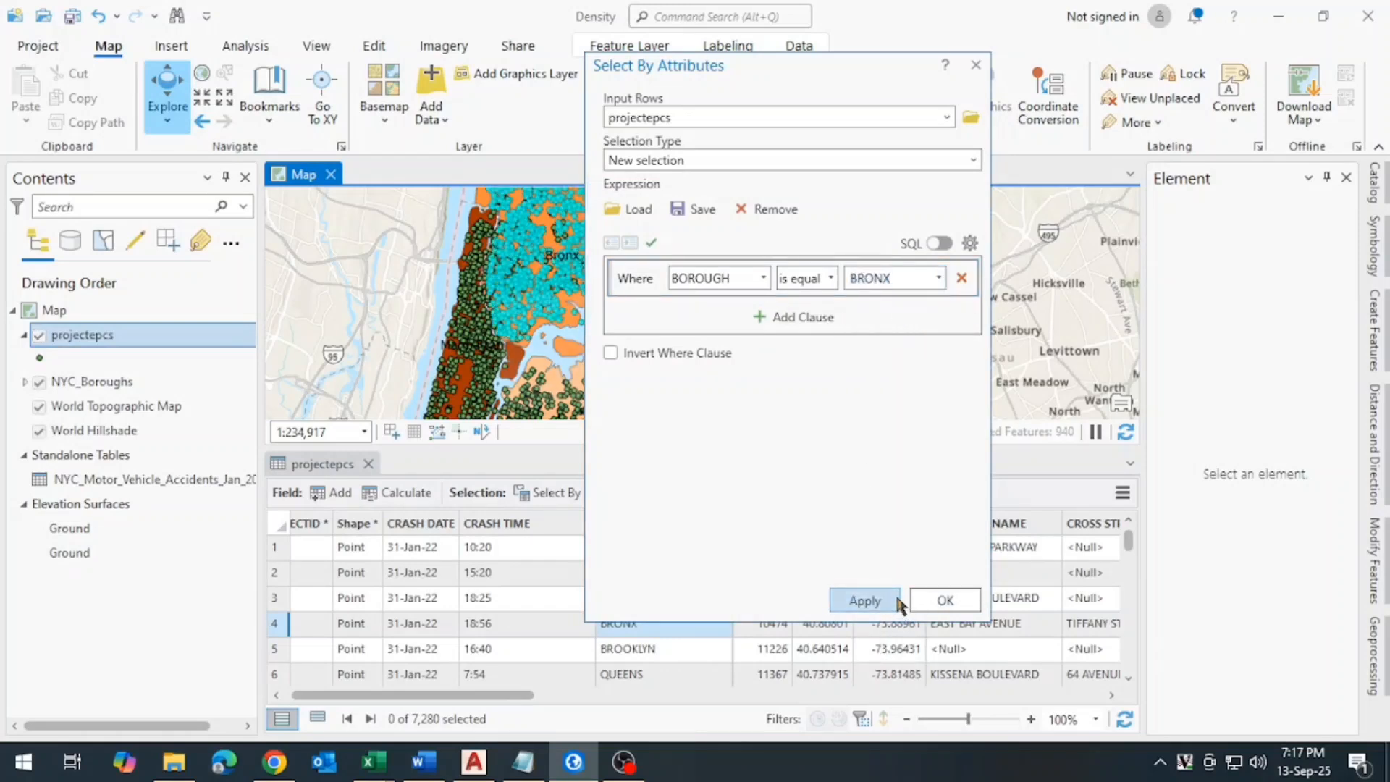
left_click(943, 600)
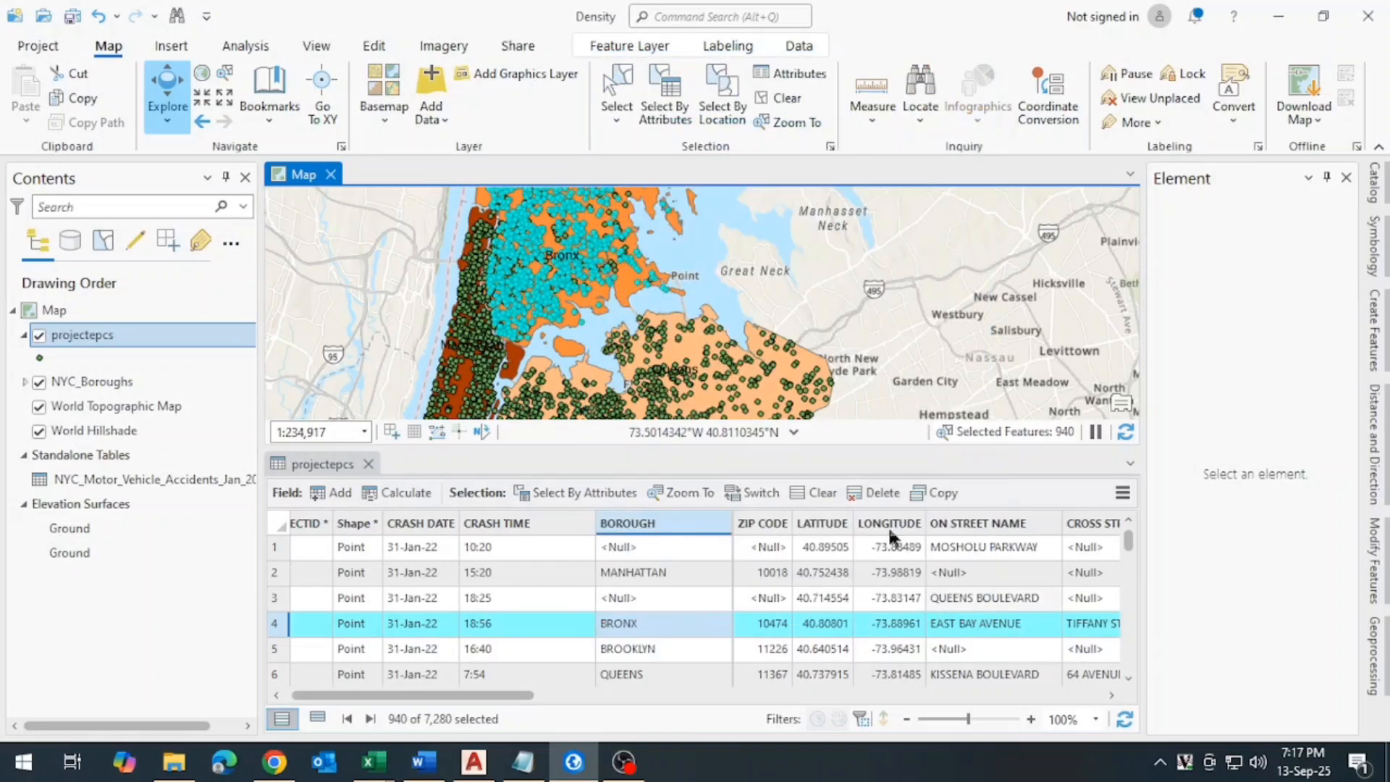
Examine the selected Bronx points up close and view the pop-up attributes of an unselected accident point on Bronx River Parkway.
scroll(614, 282, "up", 3)
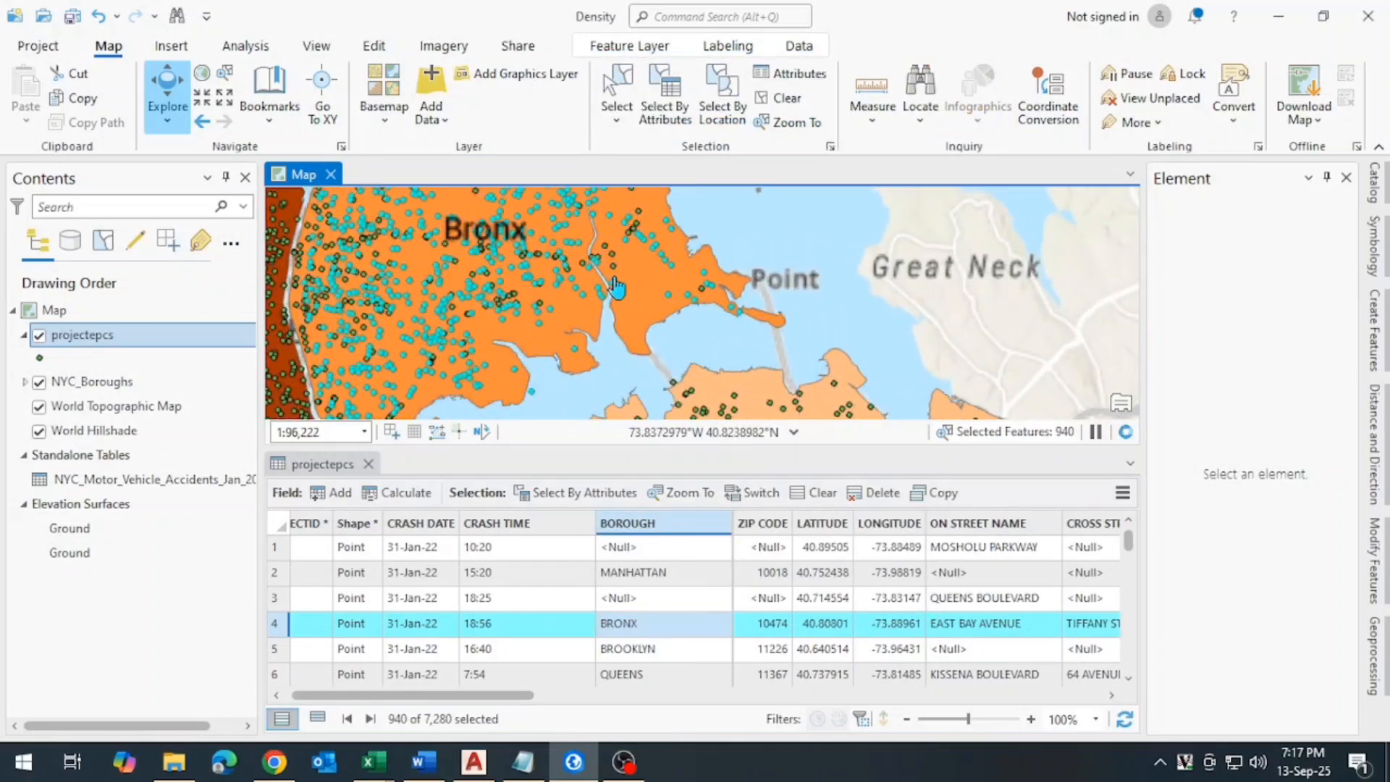
scroll(634, 360, "down", 2)
scroll(681, 333, "down", 2)
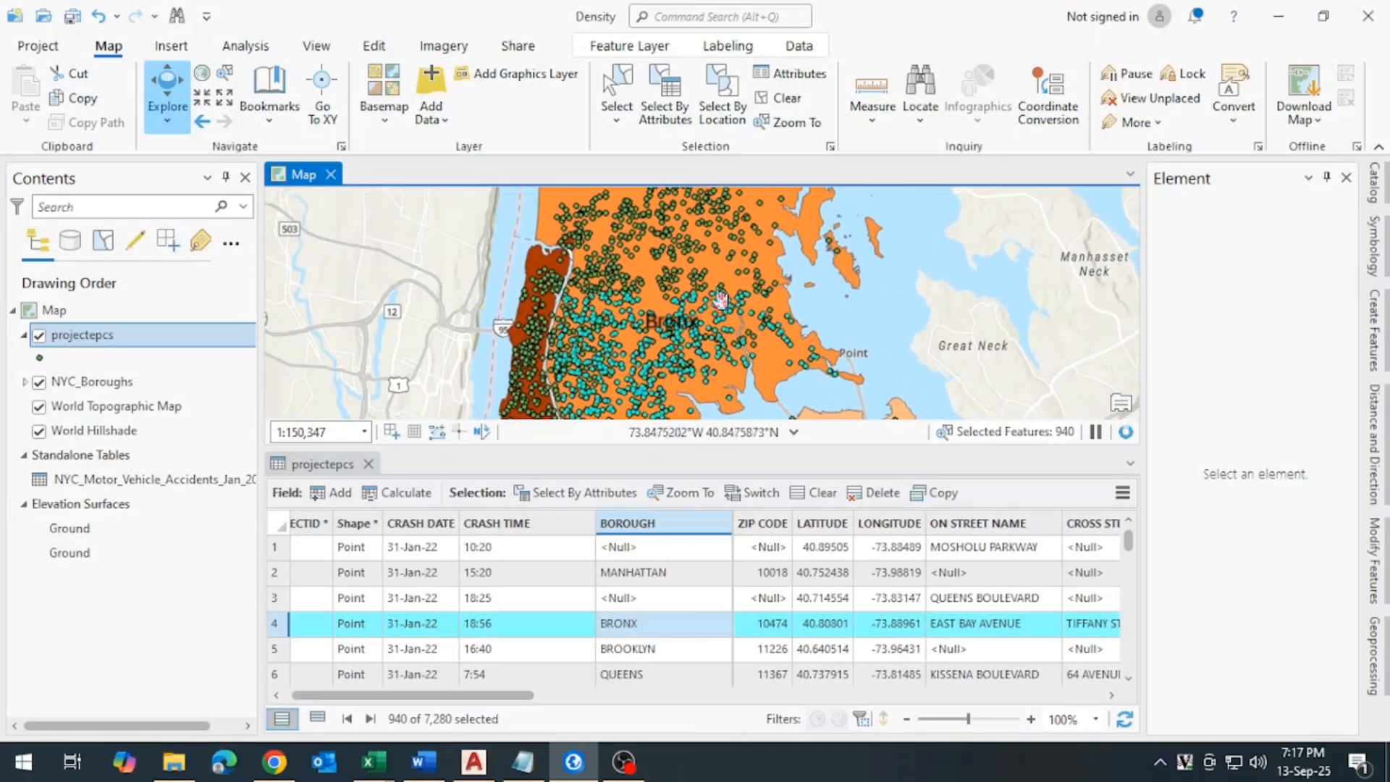
left_click_drag(728, 306, 756, 262)
scroll(724, 328, "down", 2)
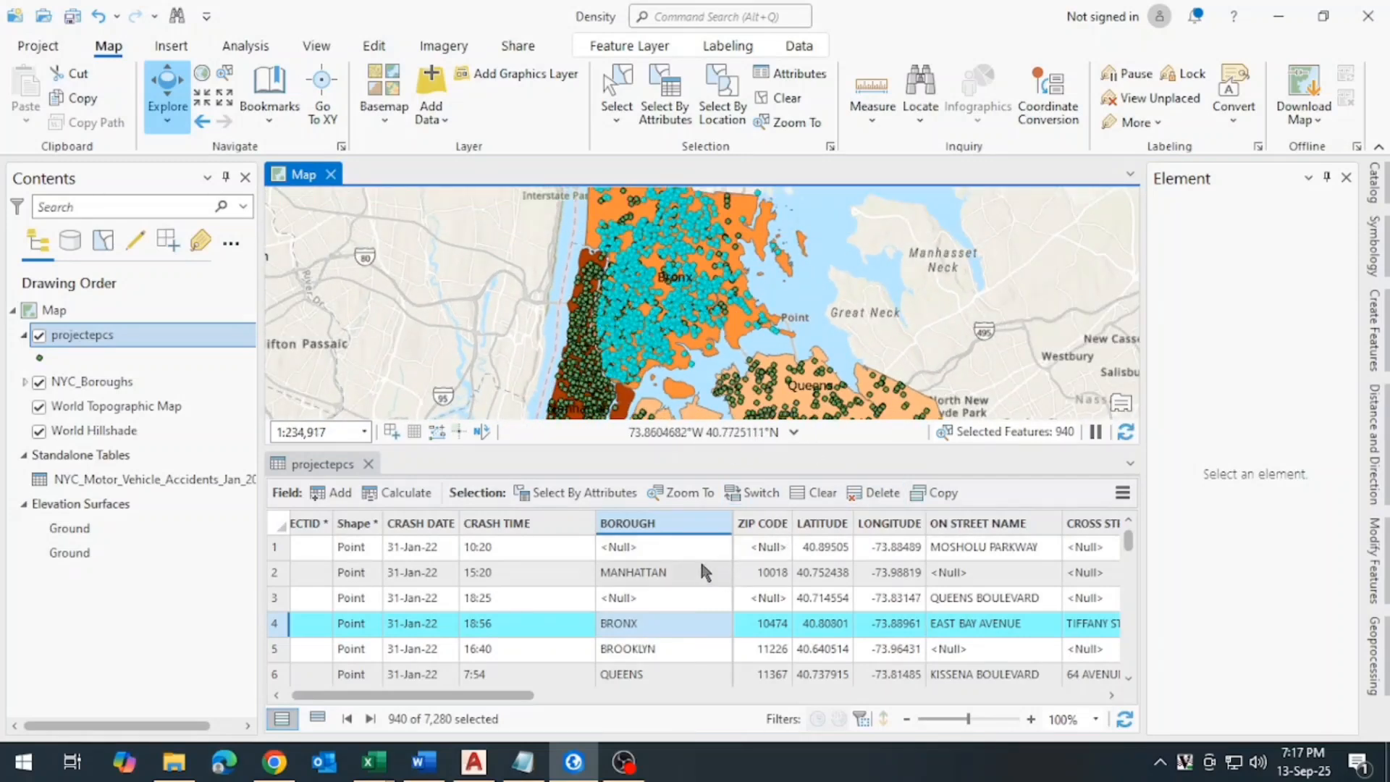
scroll(680, 279, "up", 1)
scroll(680, 279, "up", 2)
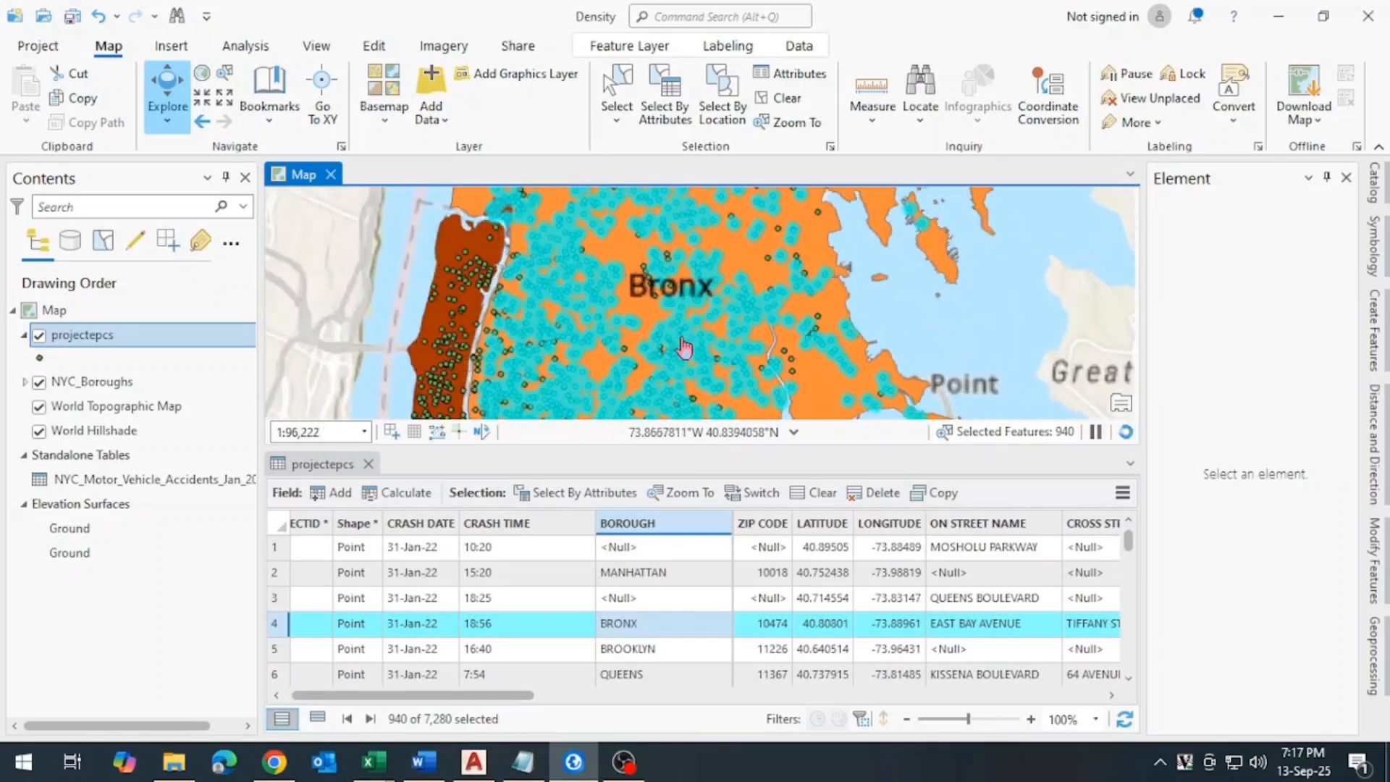
scroll(607, 349, "up", 3)
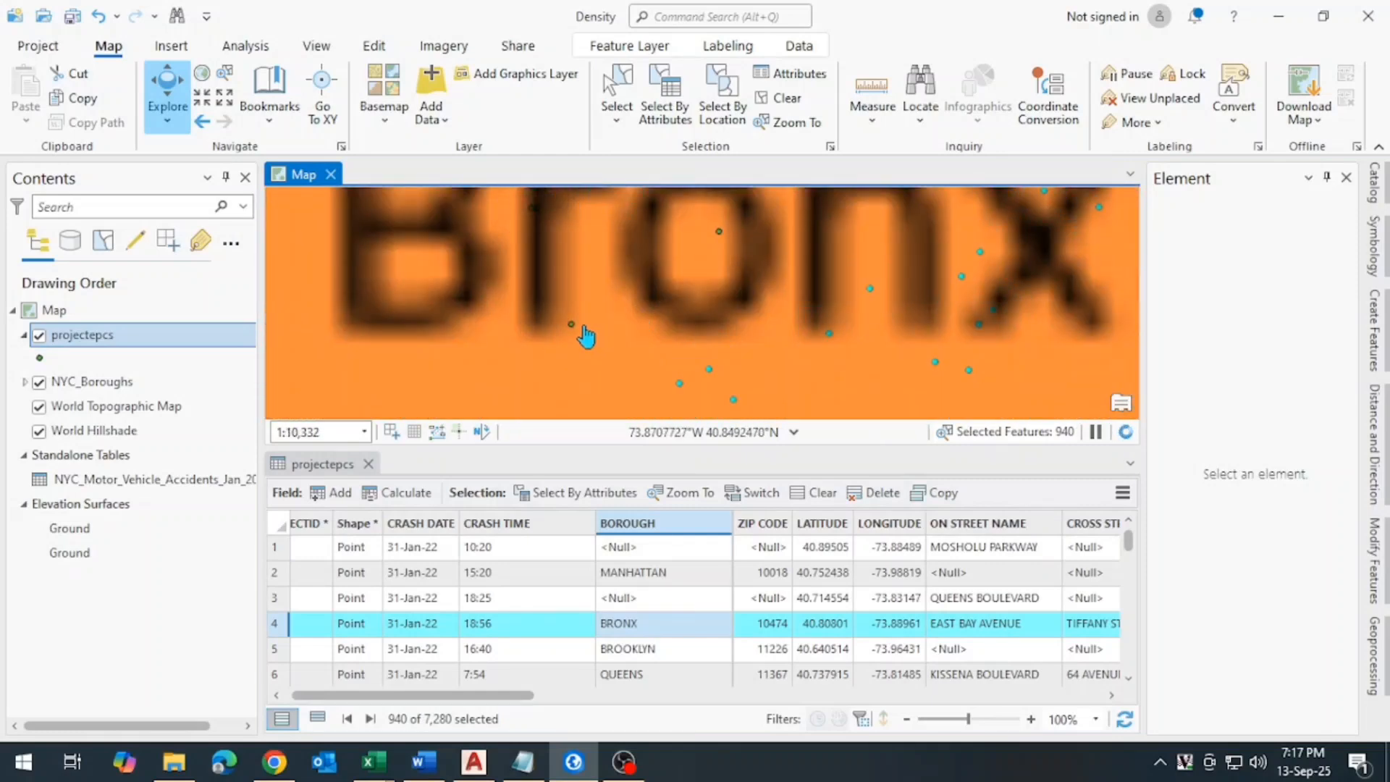
left_click(572, 323)
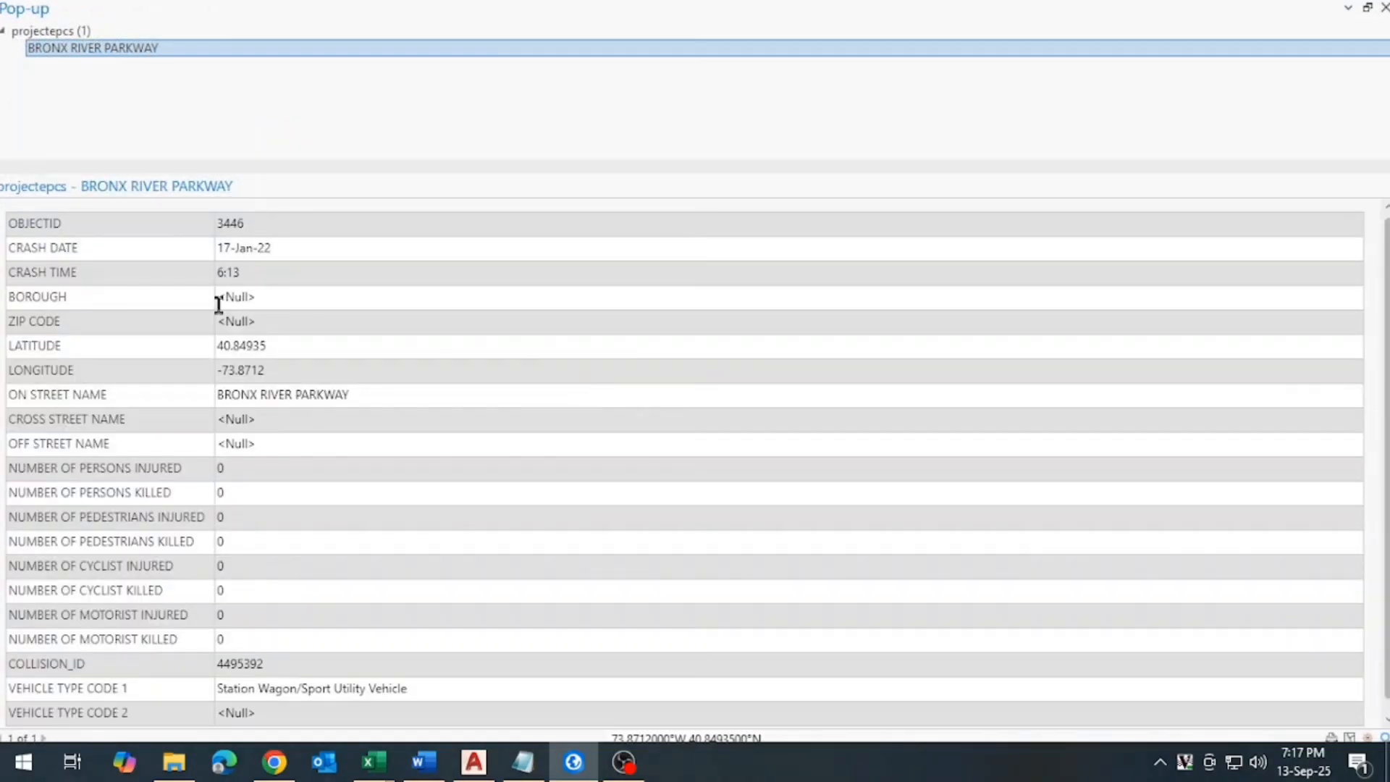
scroll(219, 485, "down", 1)
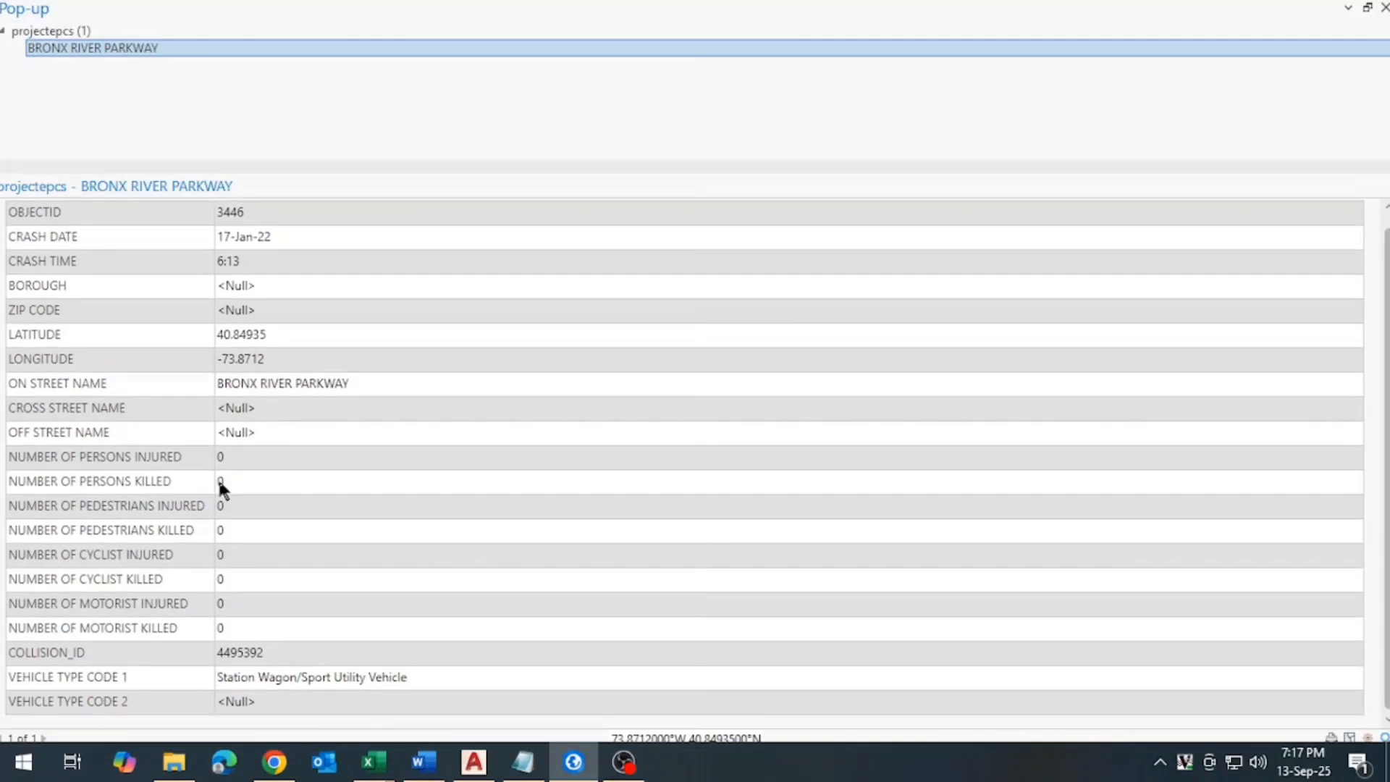
scroll(219, 485, "up", 1)
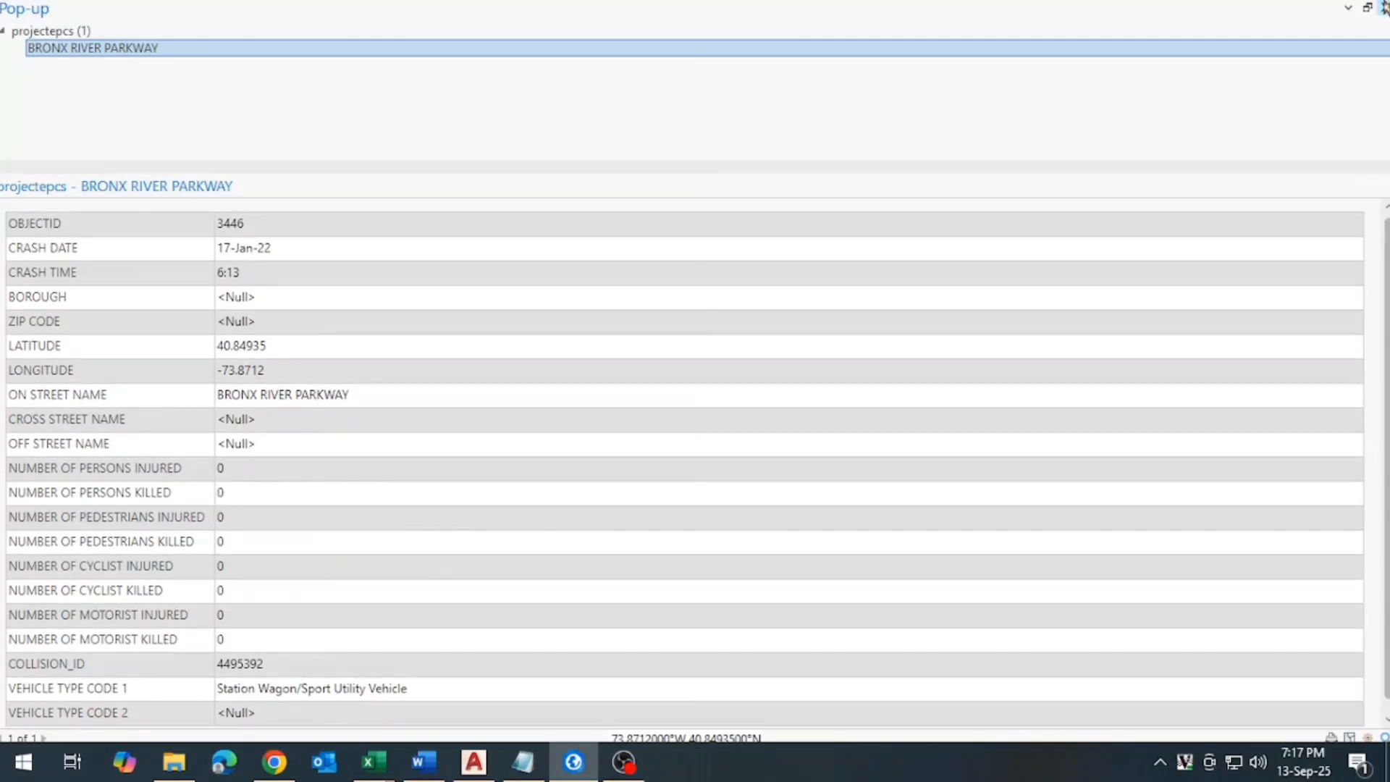
left_click(1385, 7)
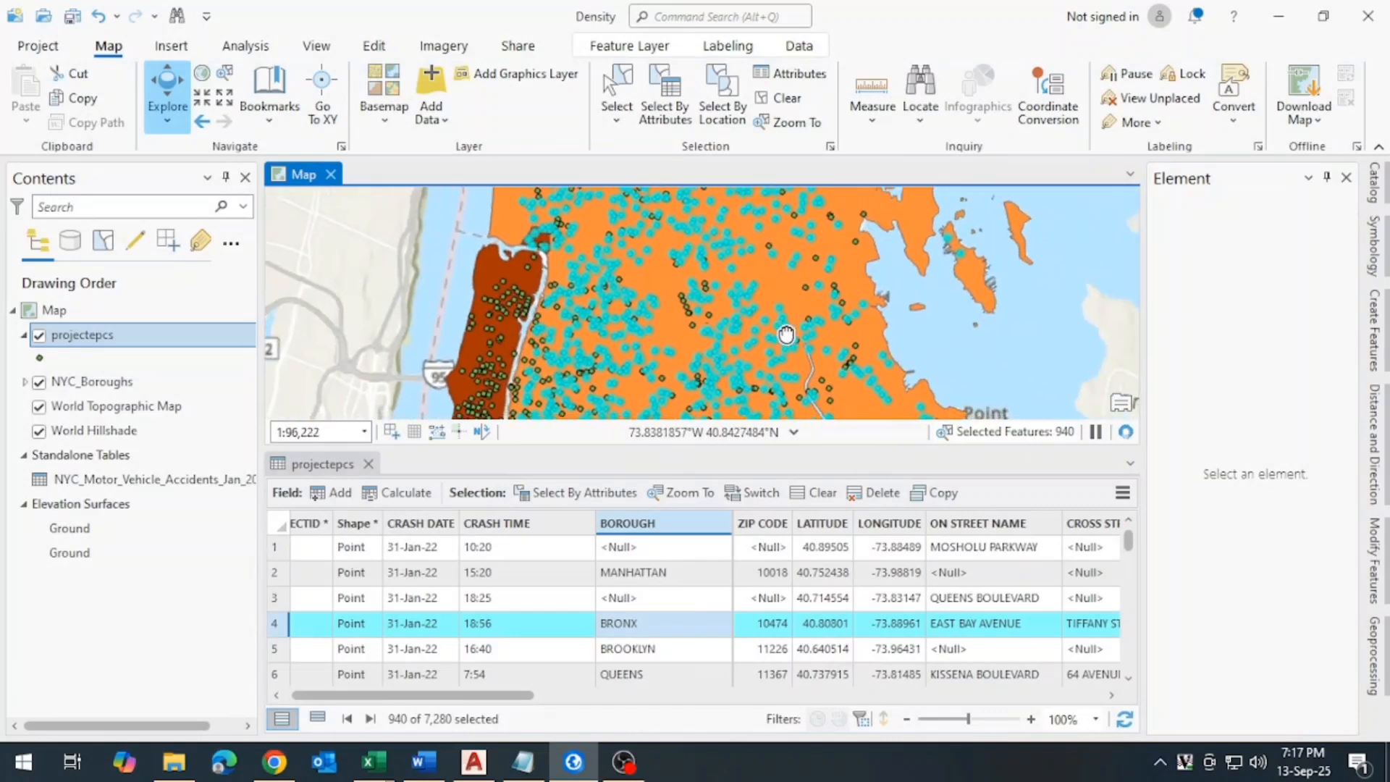
scroll(786, 334, "down", 2)
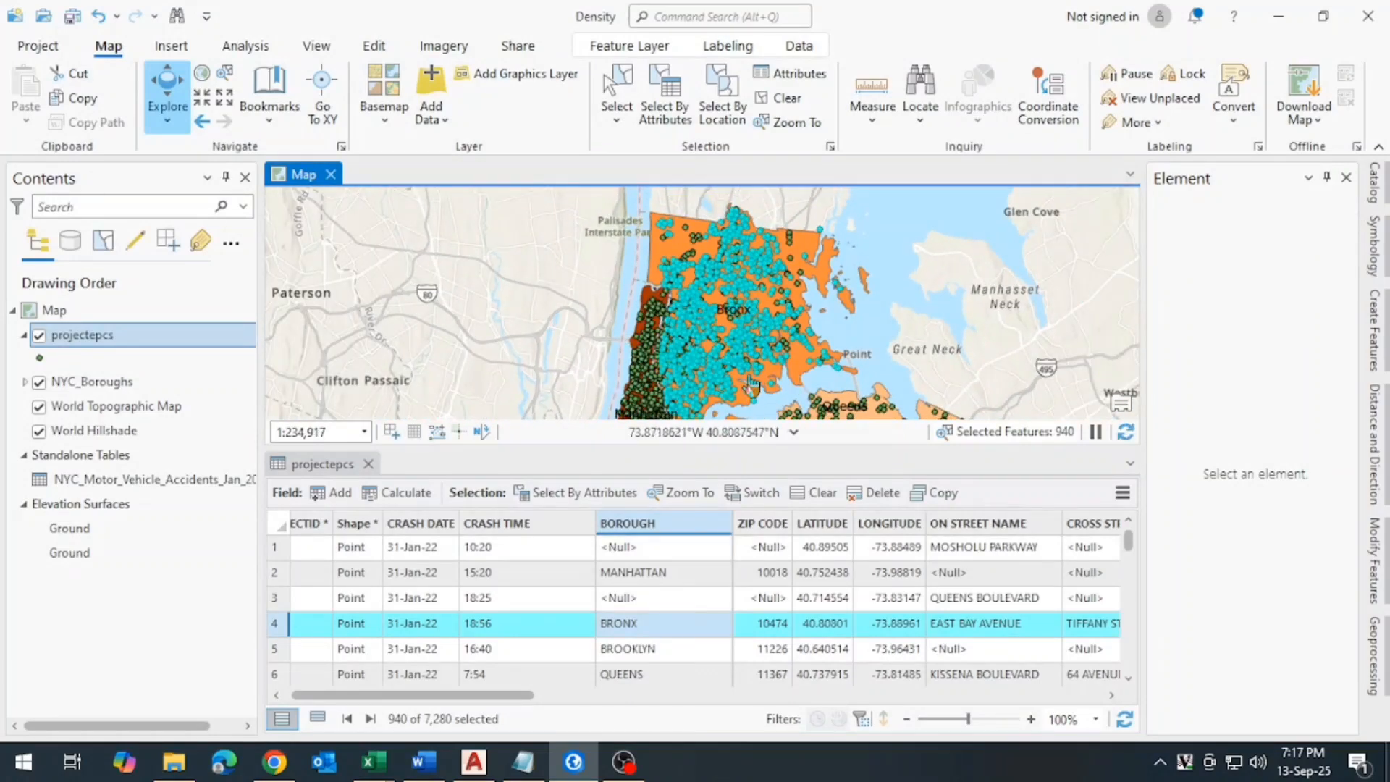
scroll(681, 597, "down", 3)
scroll(679, 597, "up", 3)
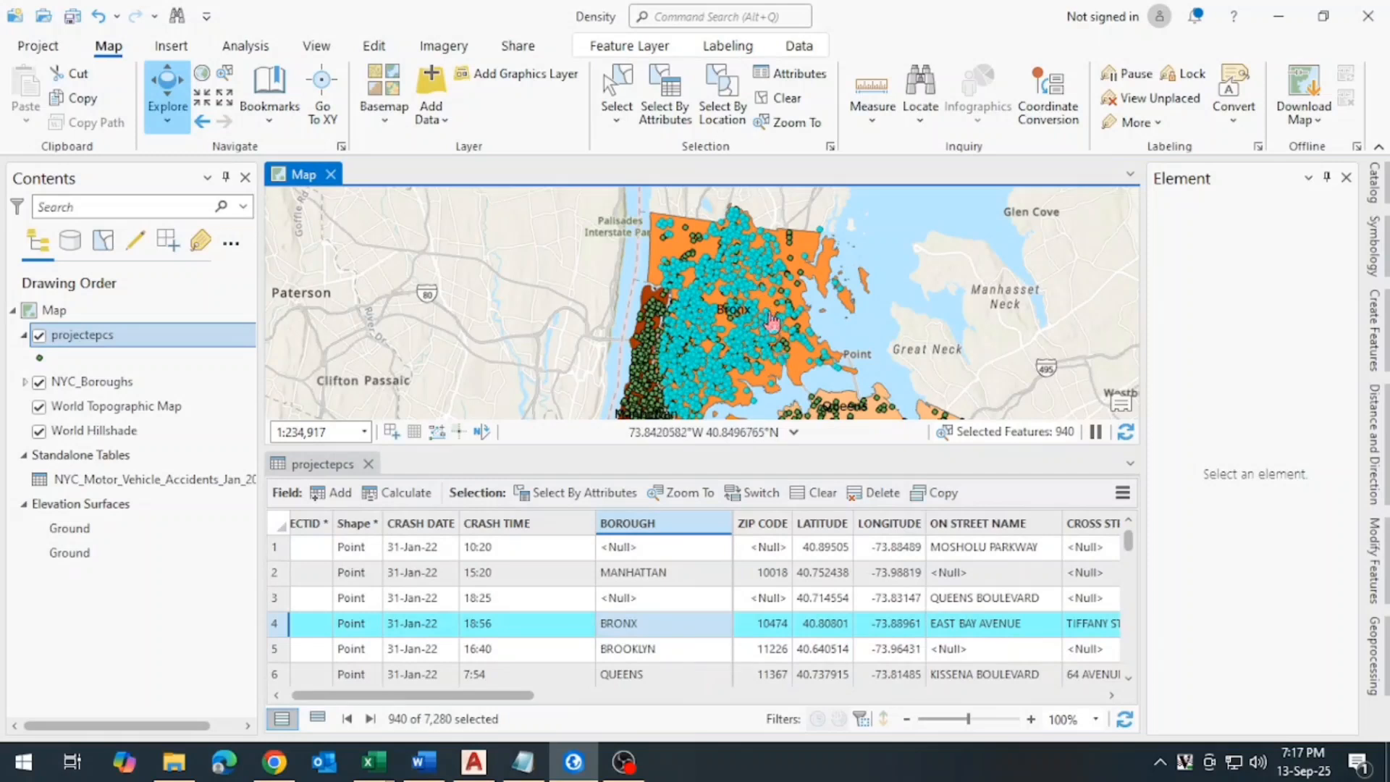
left_click(1130, 463)
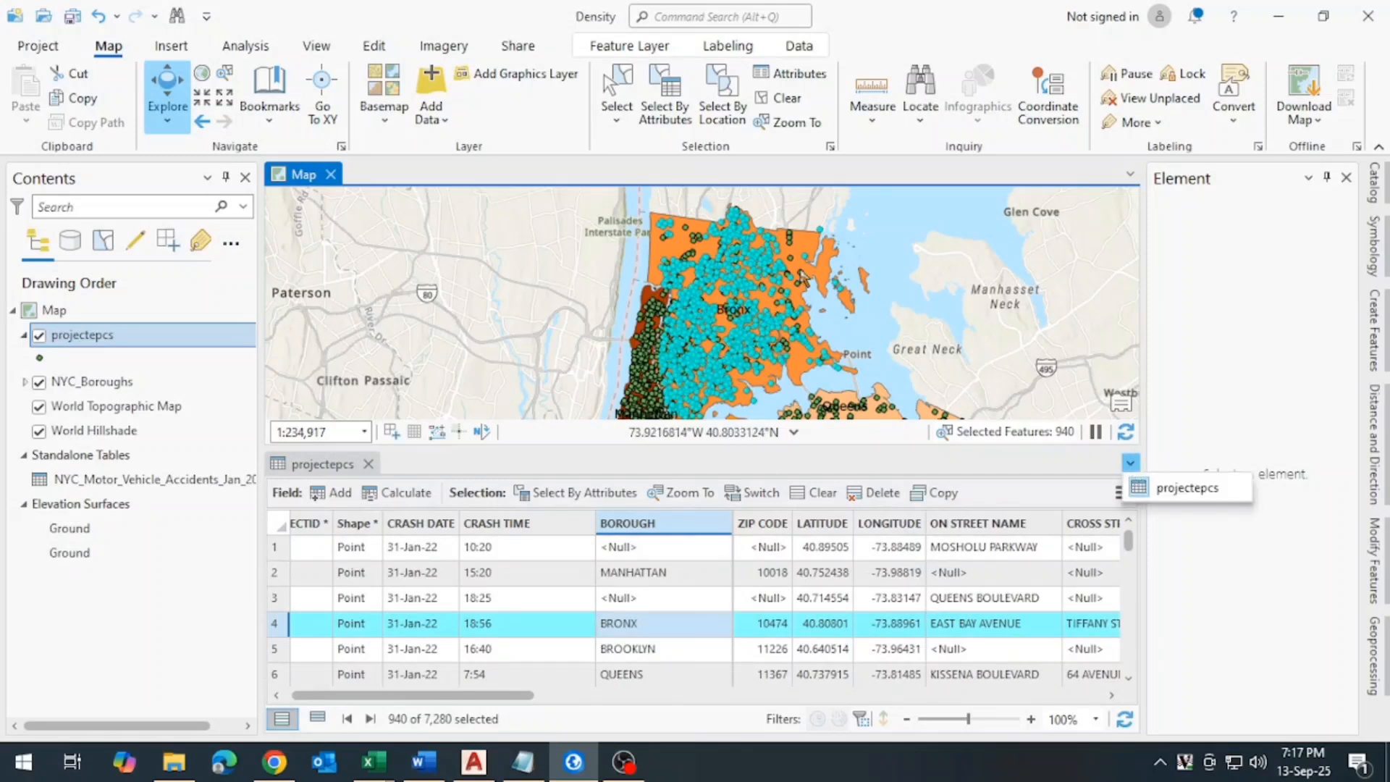
left_click(650, 450)
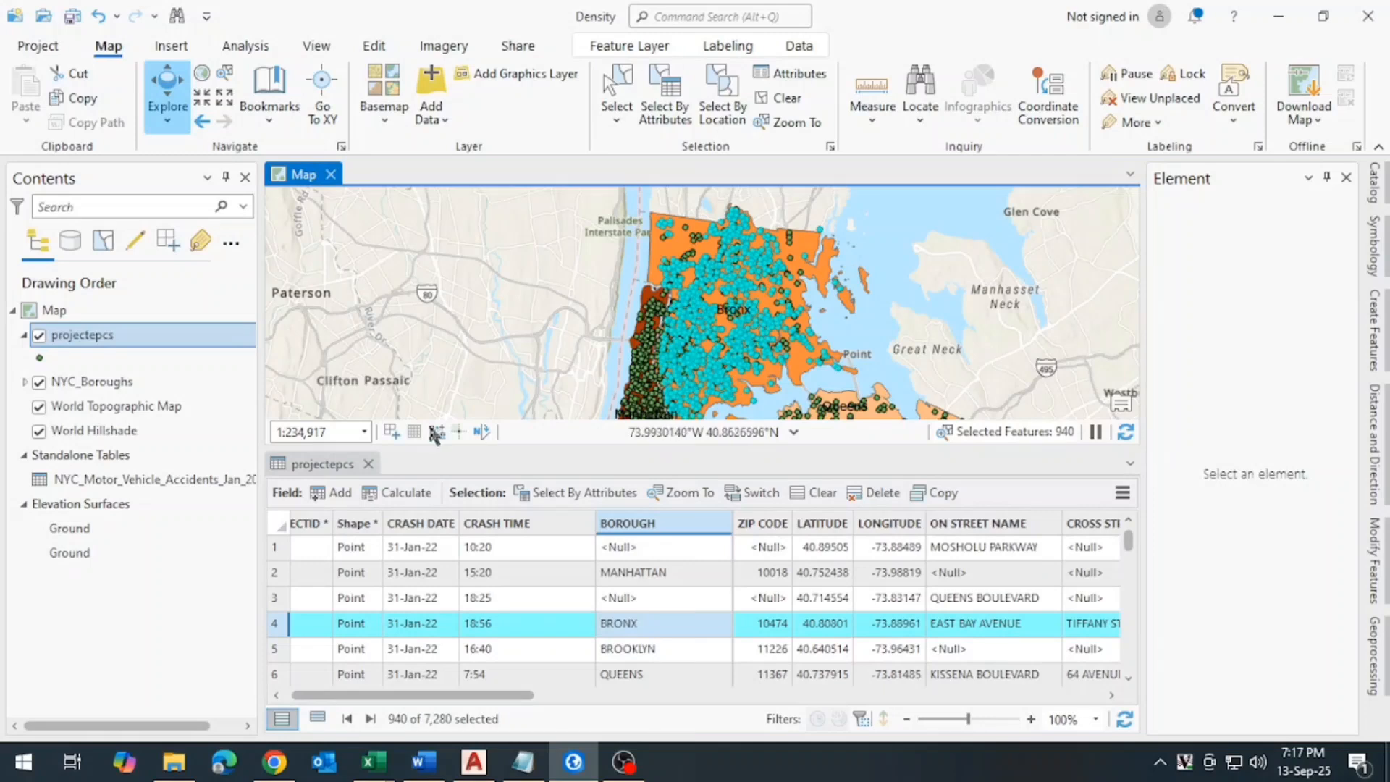
Export the selected projectepcs points to a new feature class named bronx in Density.gdb.
right_click(106, 334)
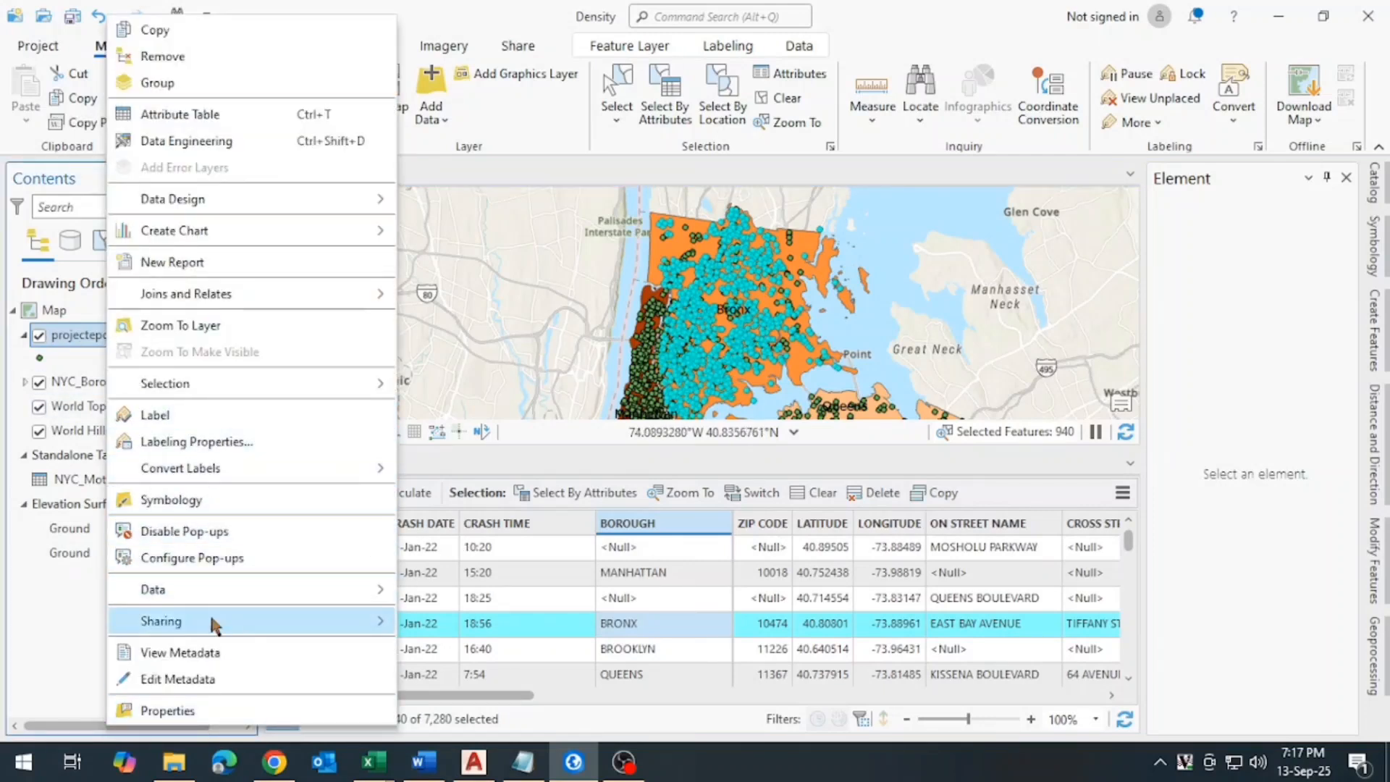
mouse_move(207, 575)
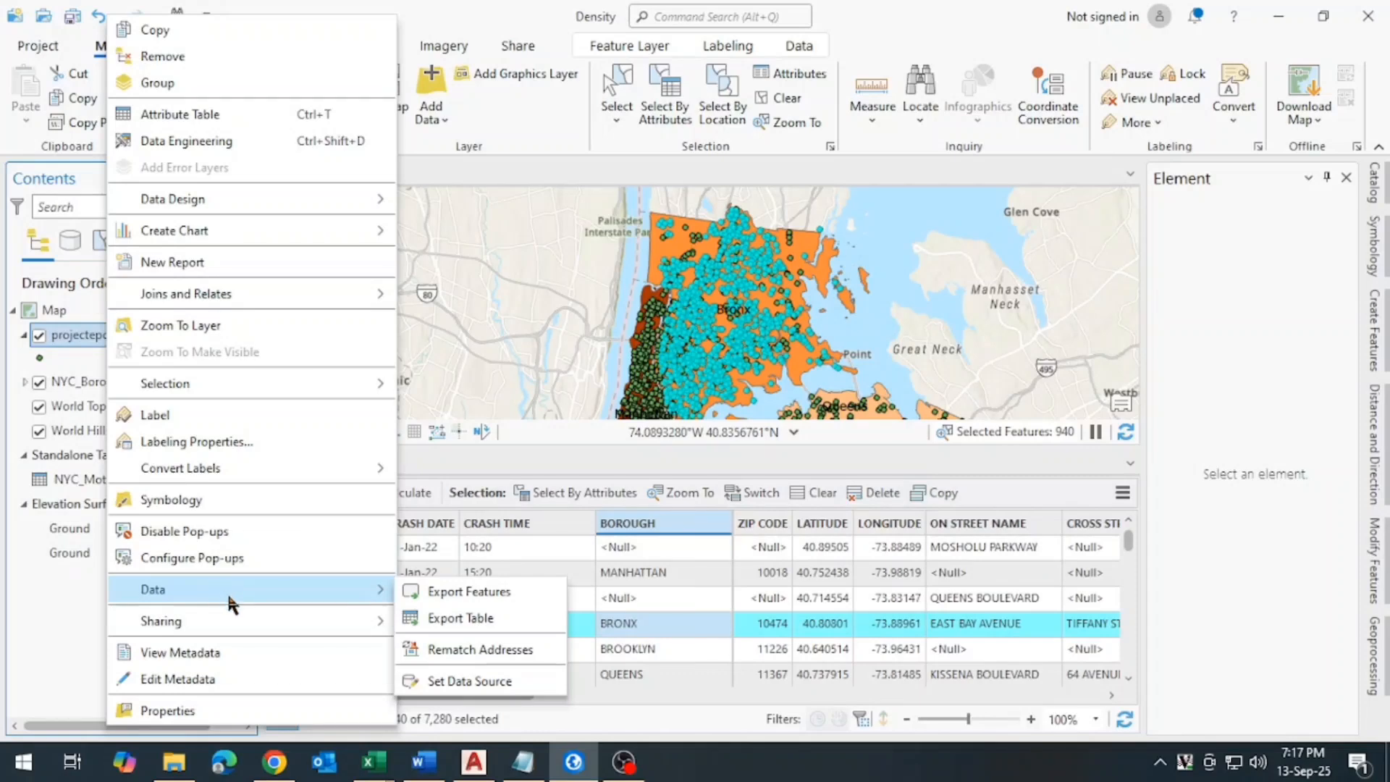
right_click(70, 344)
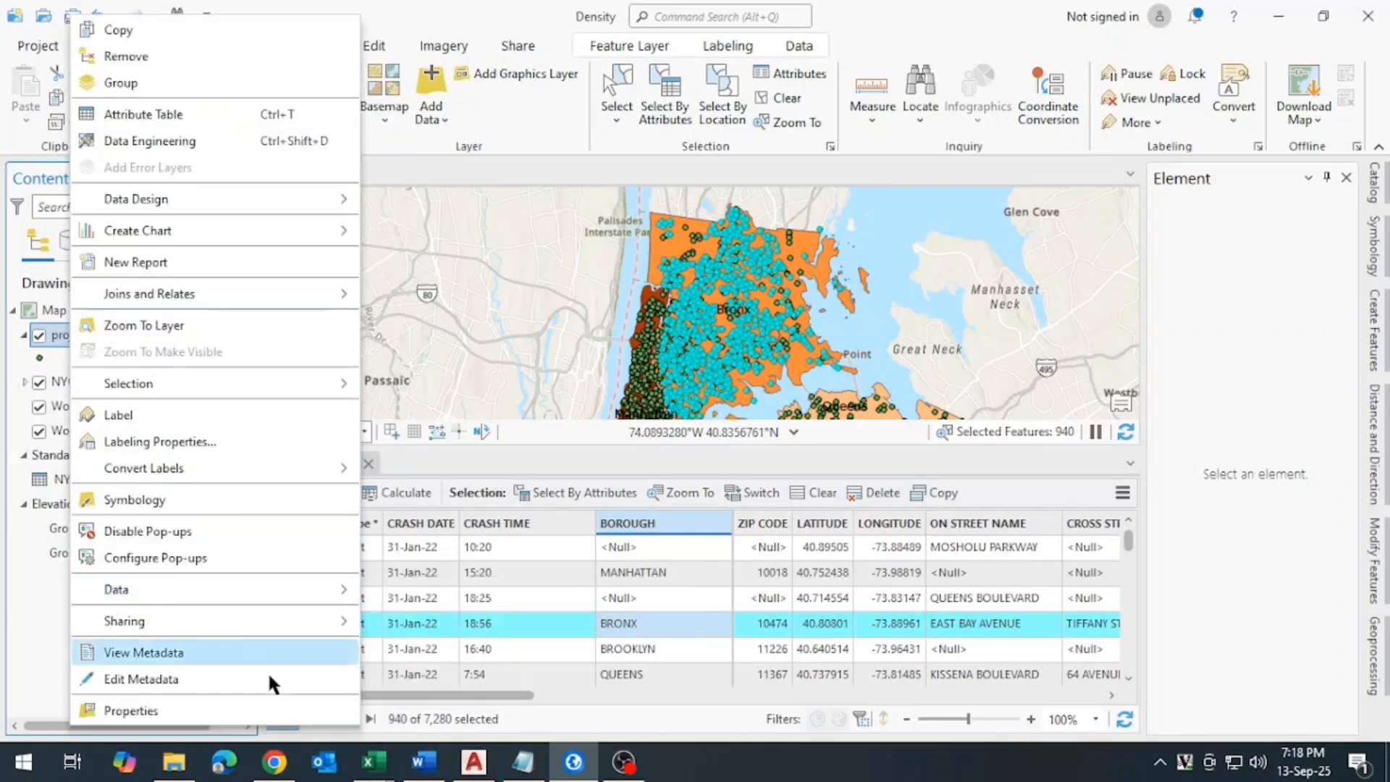
mouse_move(154, 592)
left_click(456, 595)
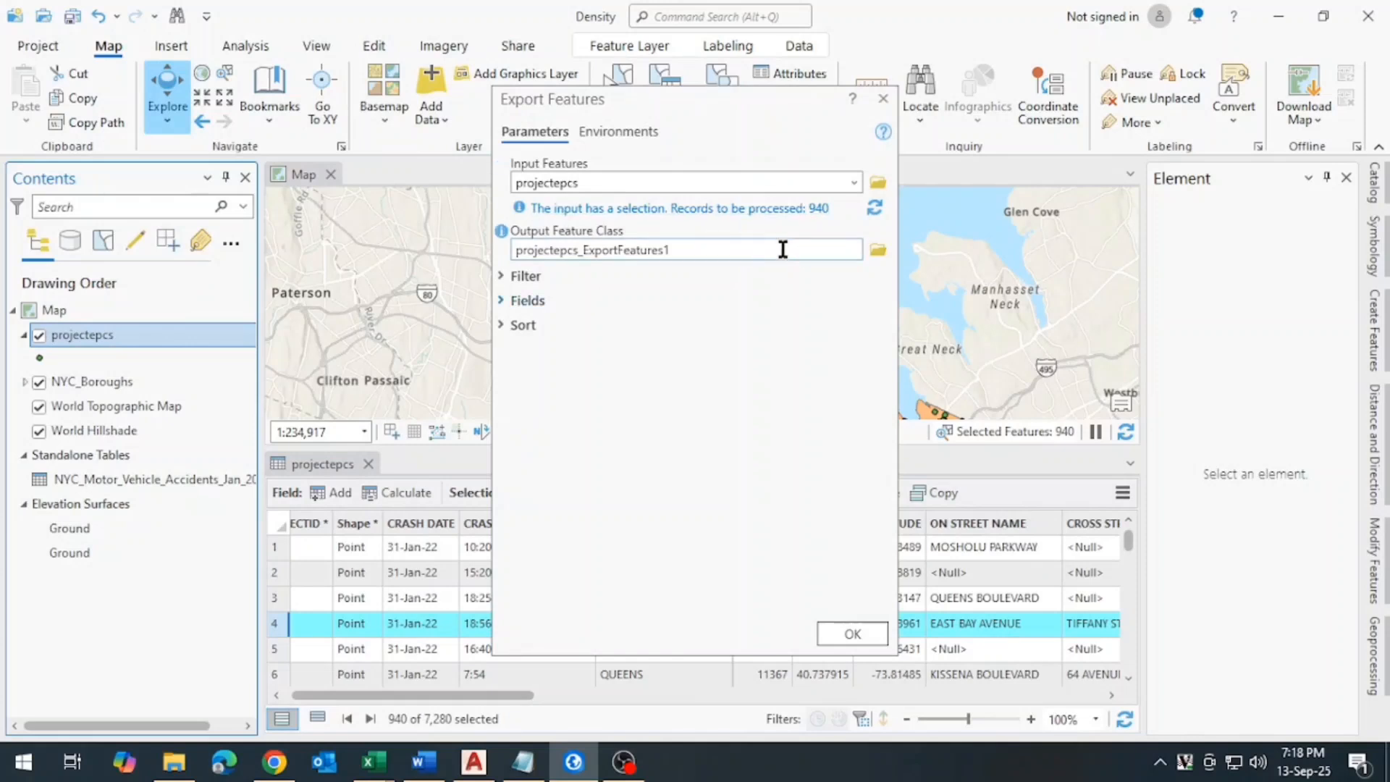
left_click(829, 249)
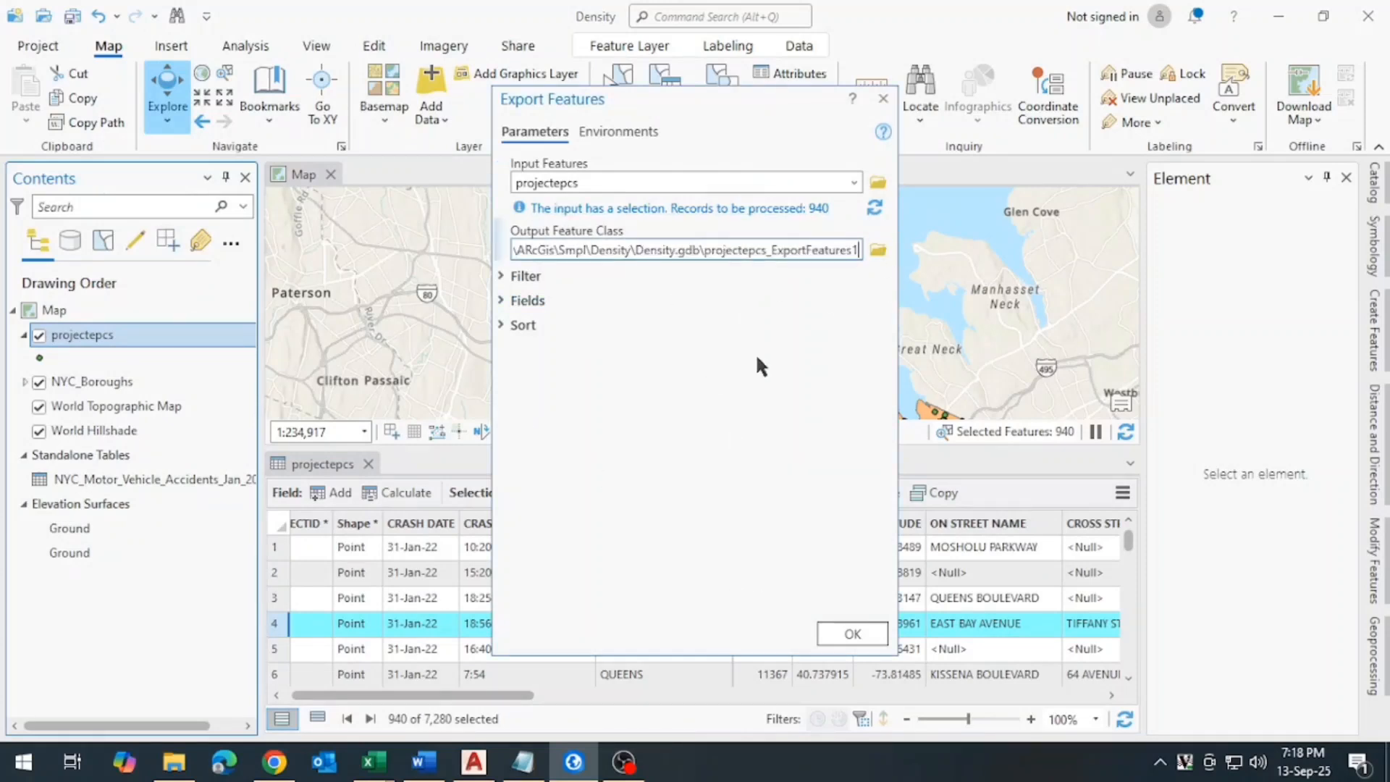
double_click(700, 252)
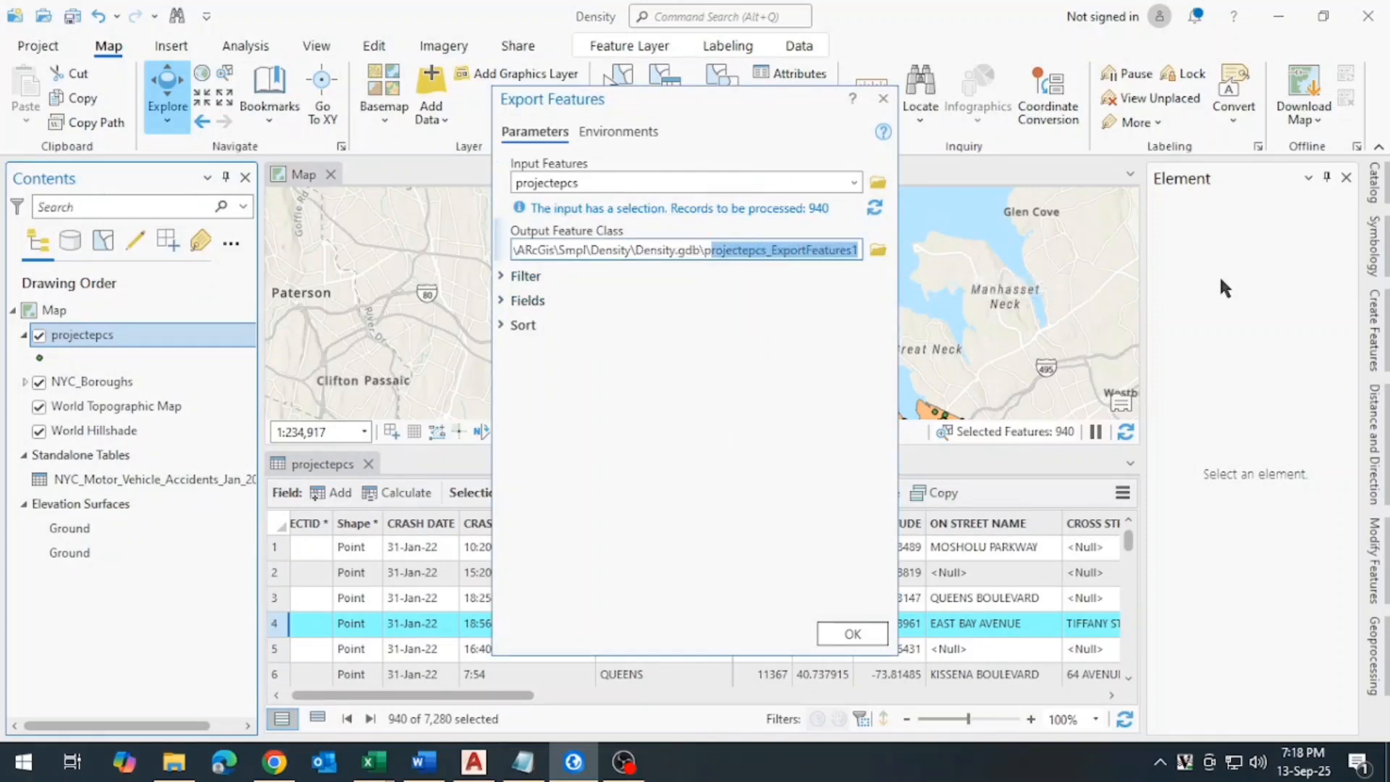
key("BackSpace")
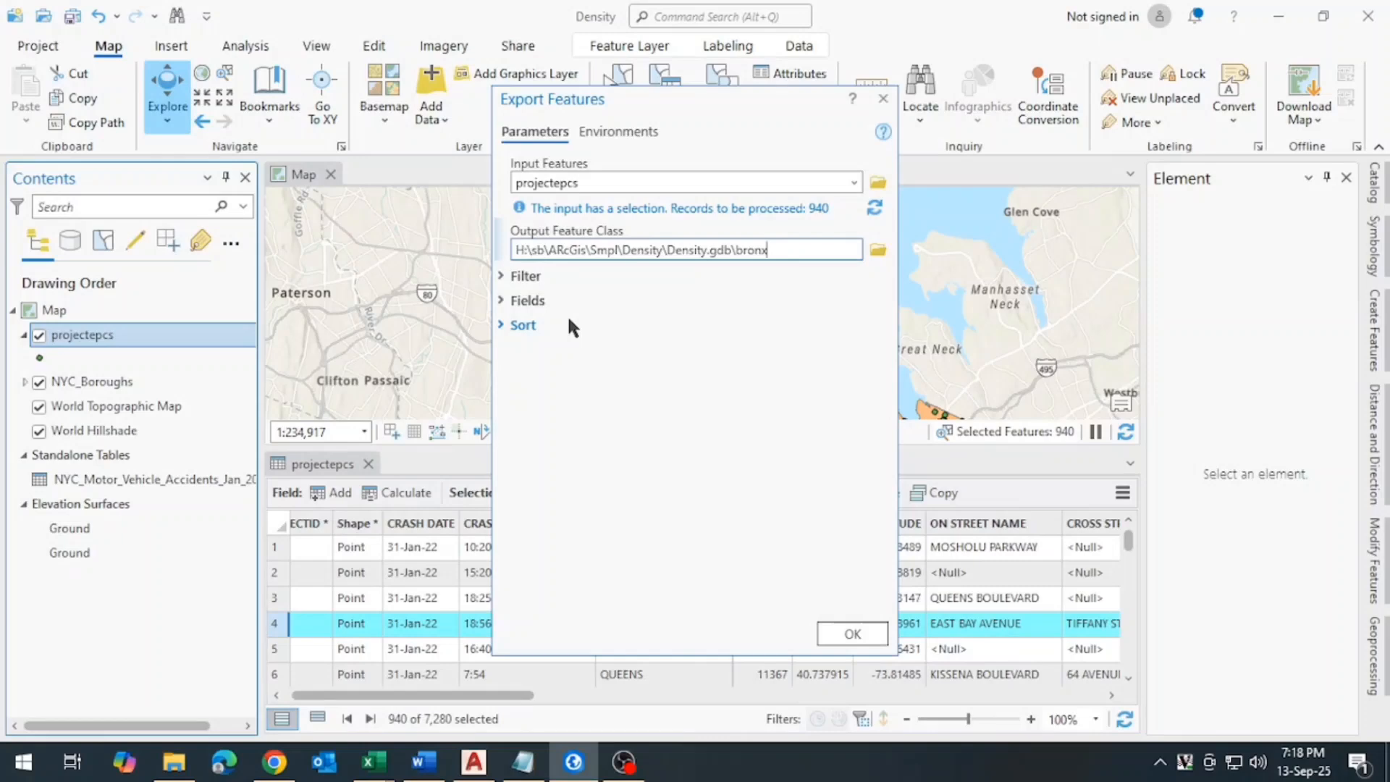
left_click_drag(713, 108, 390, 109)
left_click(532, 631)
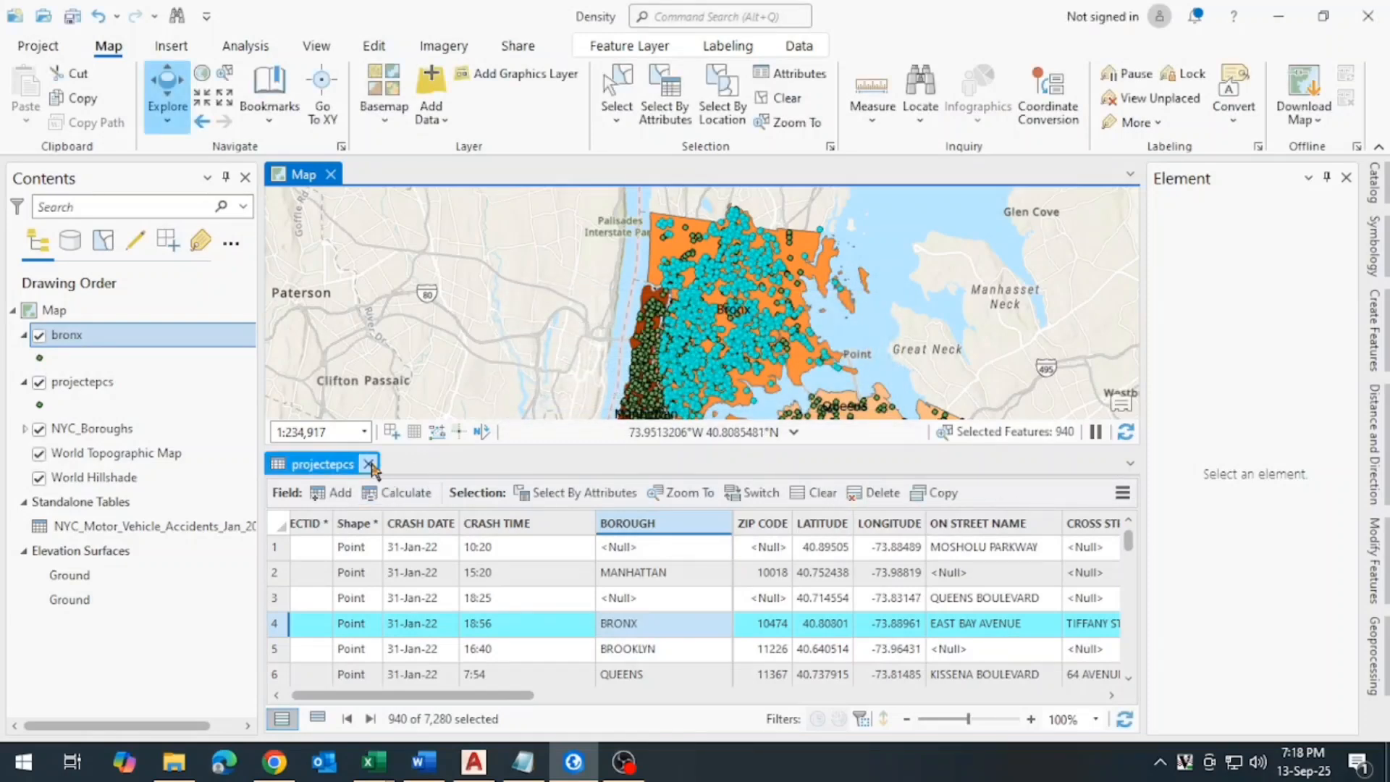
Close the projectepcs table and examine the bronx layer's attribute table, then clear away the table and the Element pane.
left_click(369, 464)
right_click(87, 311)
right_click(83, 337)
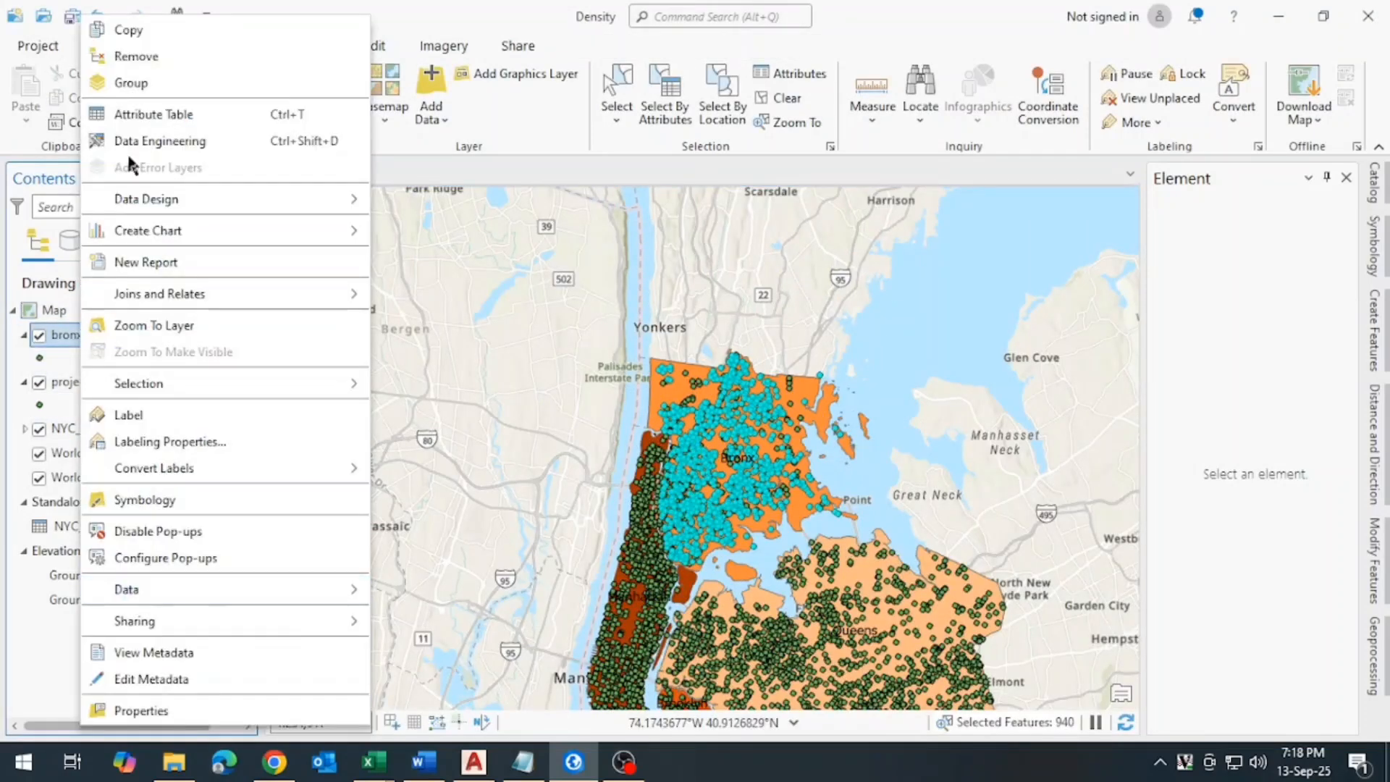
left_click(149, 111)
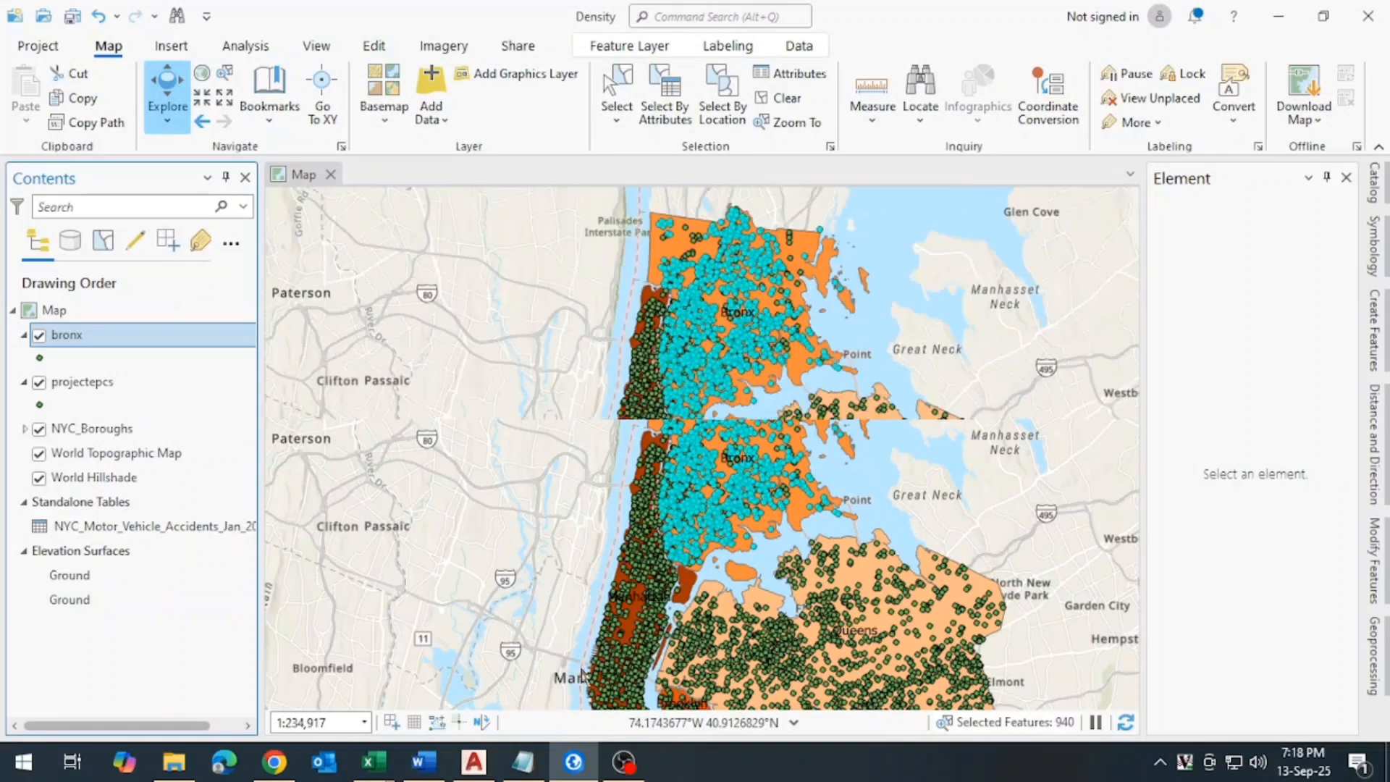
scroll(613, 607, "down", 5)
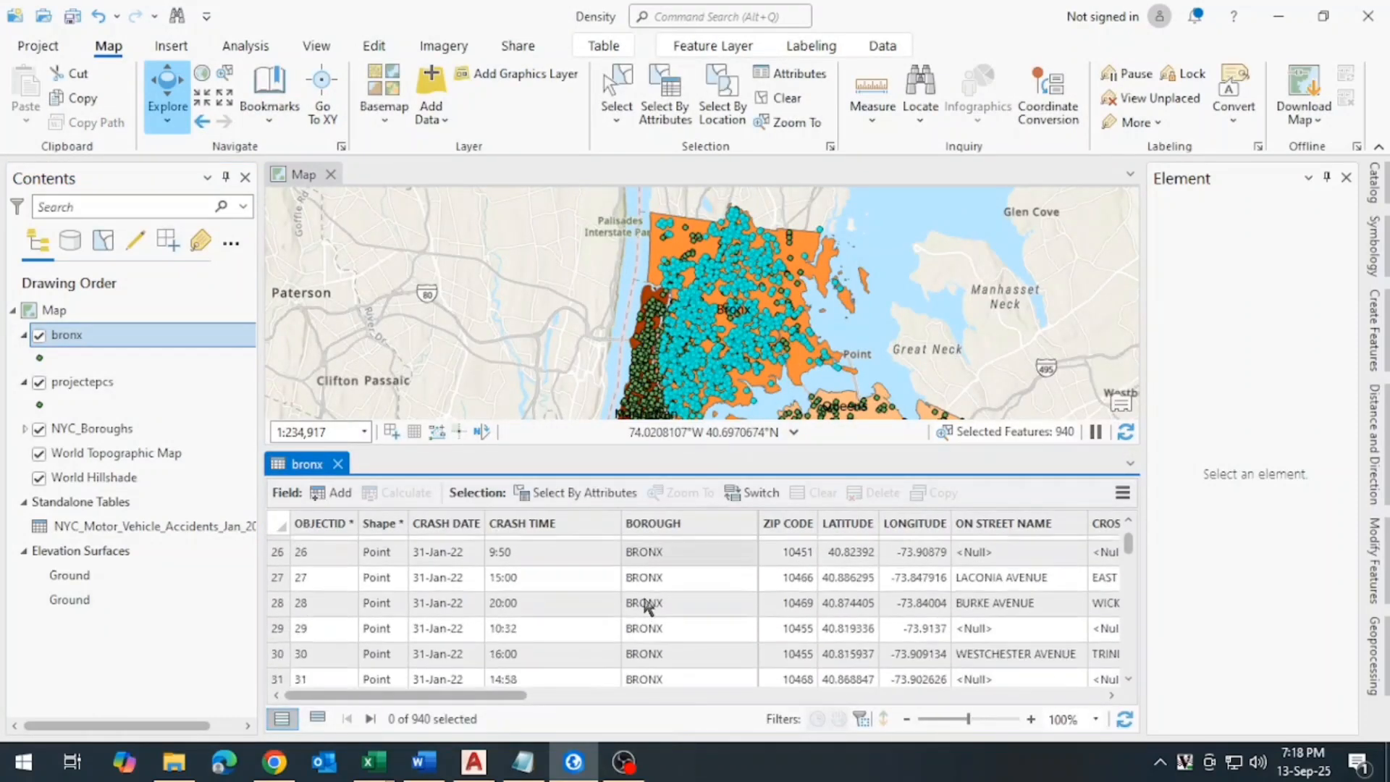
scroll(552, 633, "down", 15)
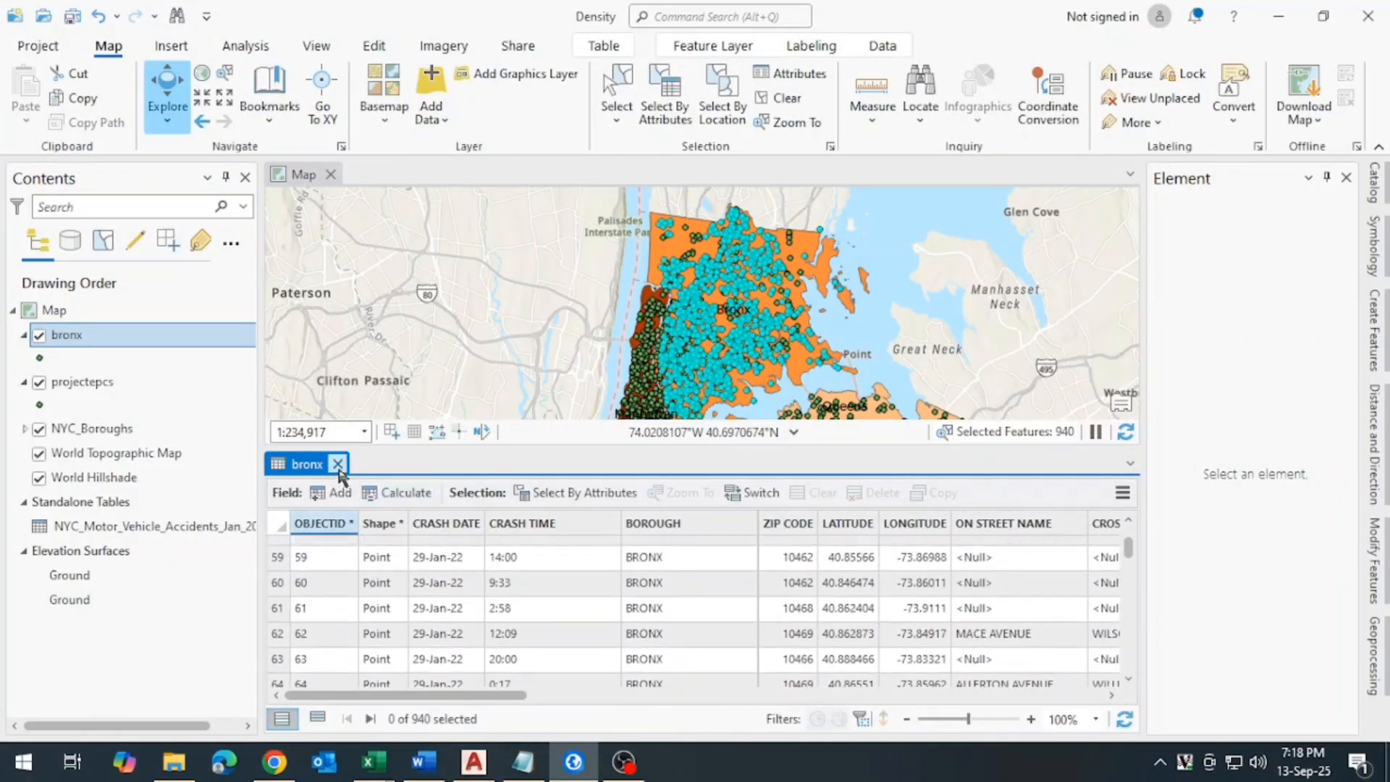
left_click(337, 464)
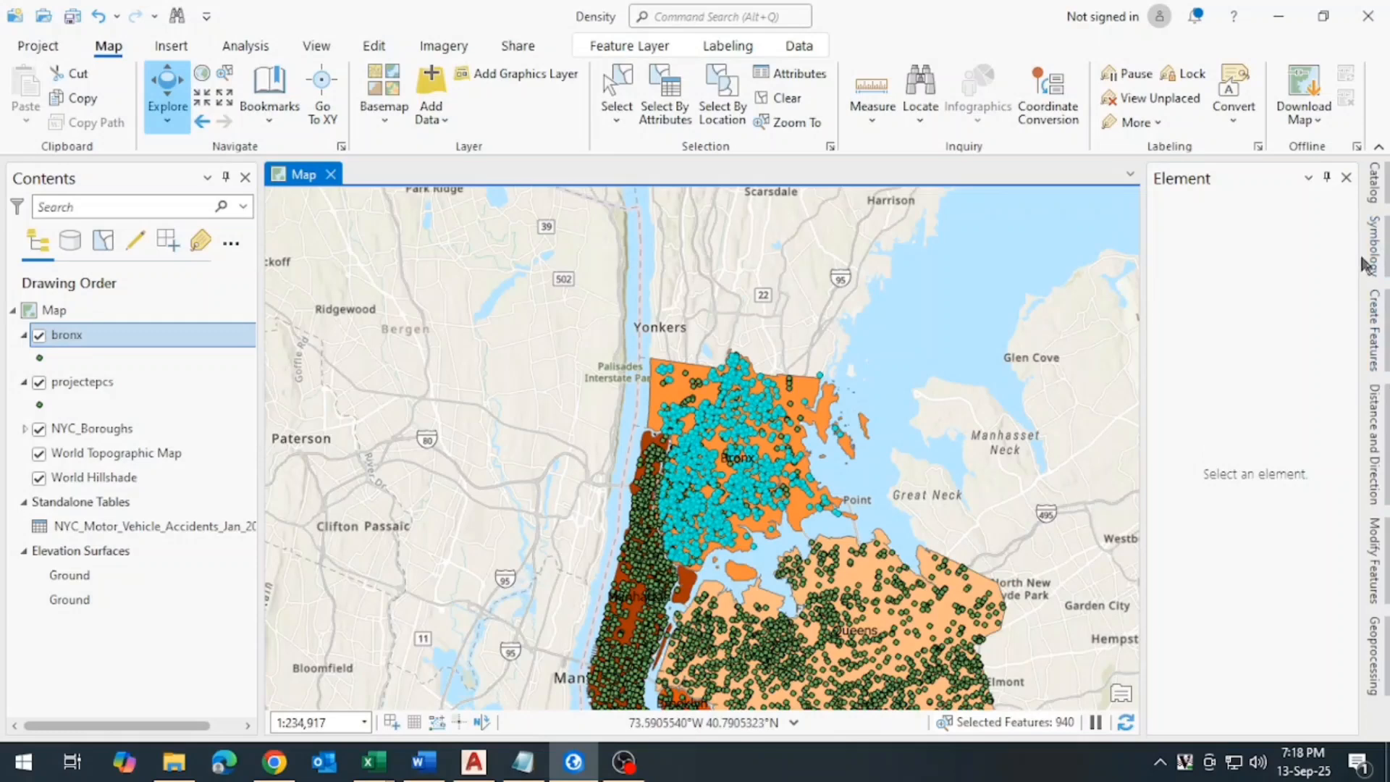
left_click(1346, 177)
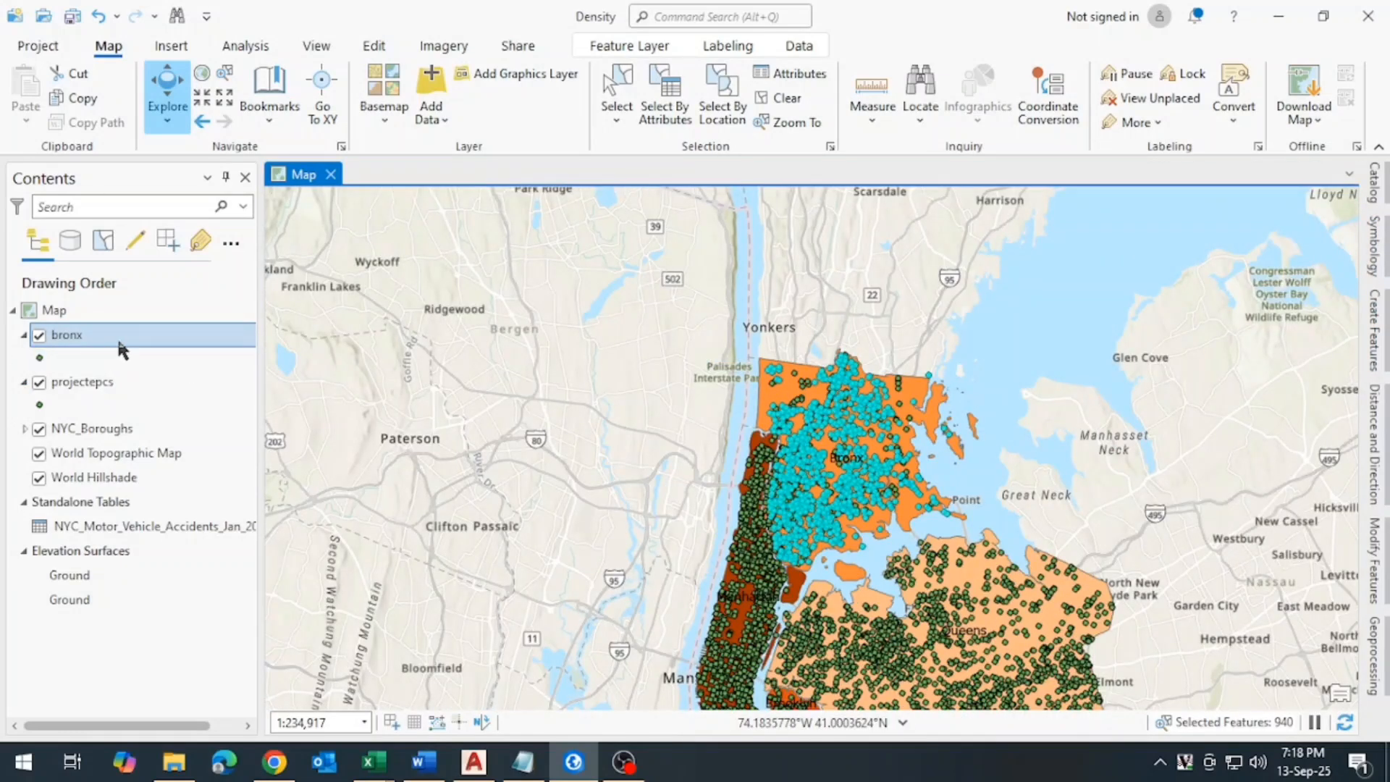
Run the Median Center tool with bronx as the input feature class and view the resulting point up close.
left_click(1370, 691)
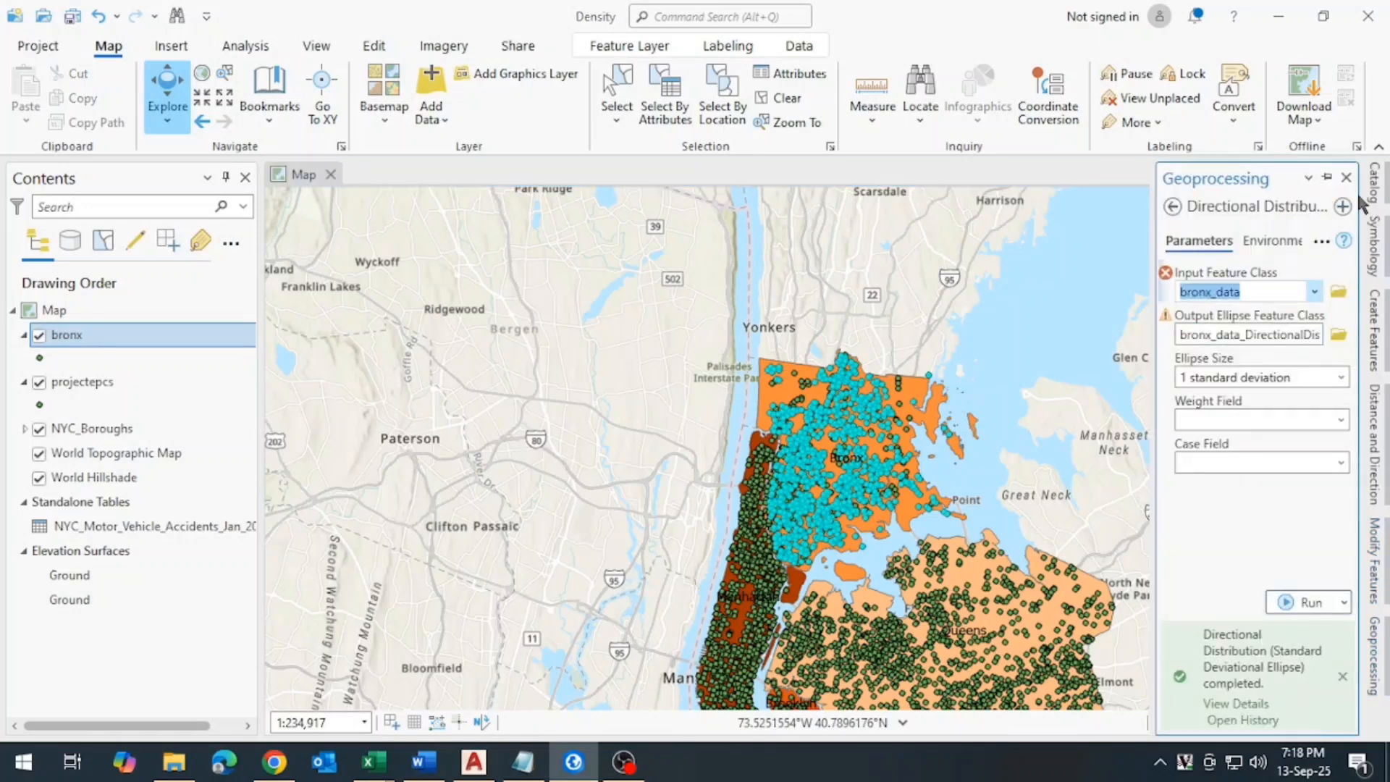
left_click(246, 46)
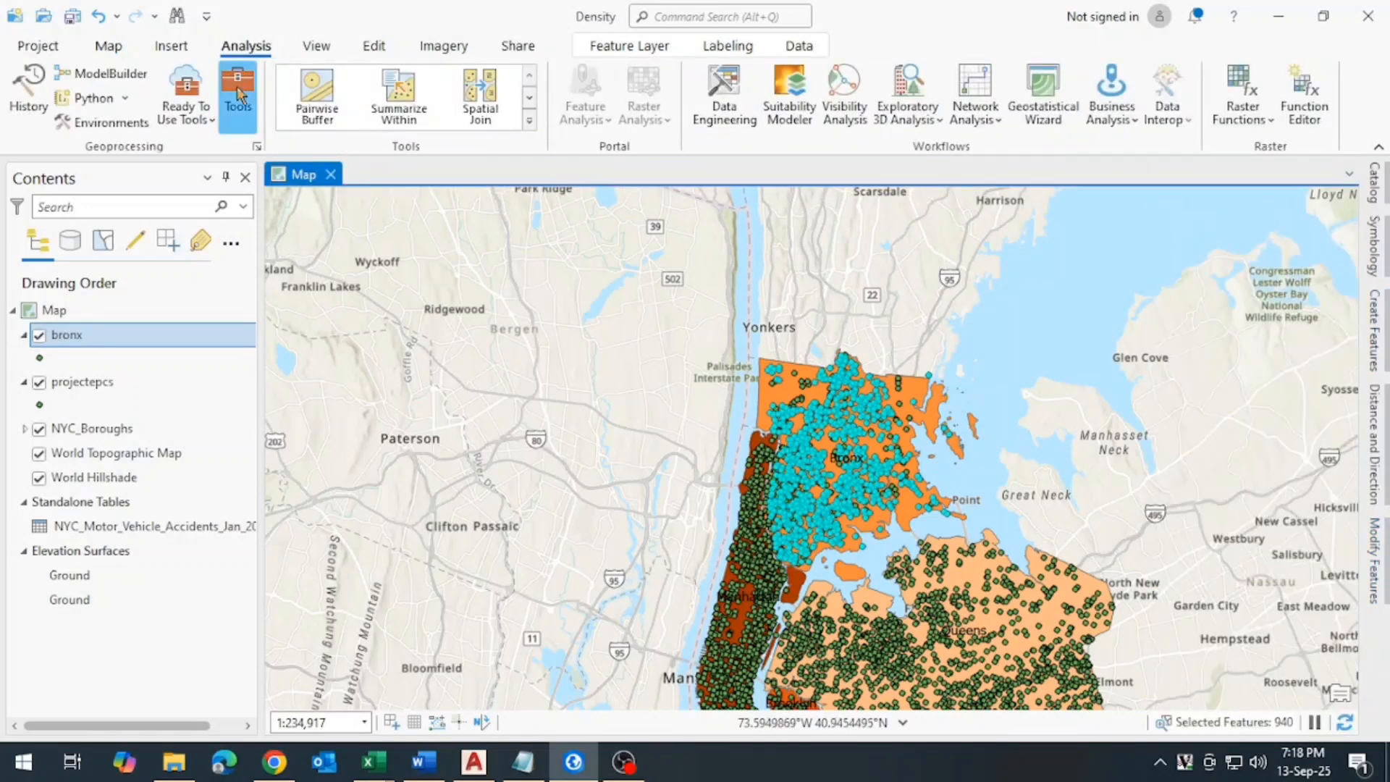
left_click(239, 94)
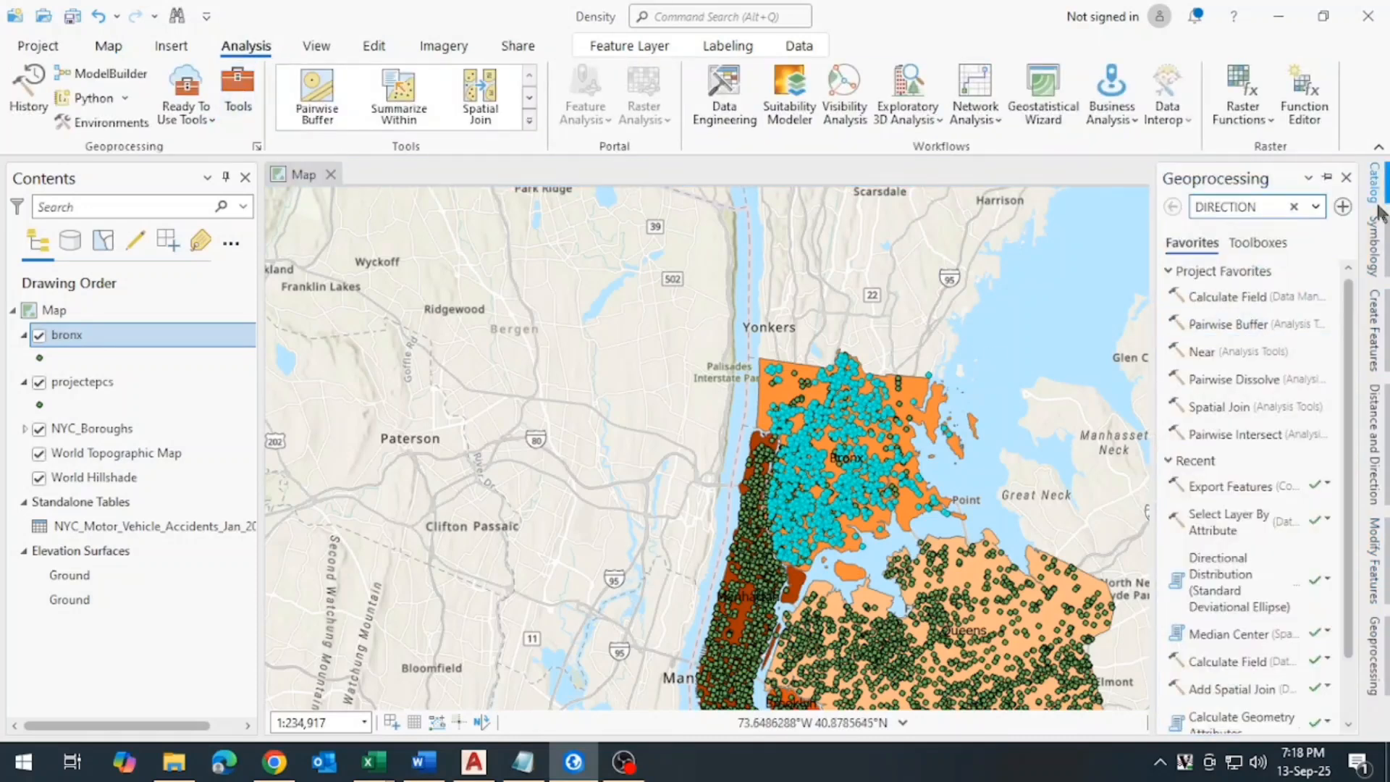
left_click(1275, 206)
type("nedia")
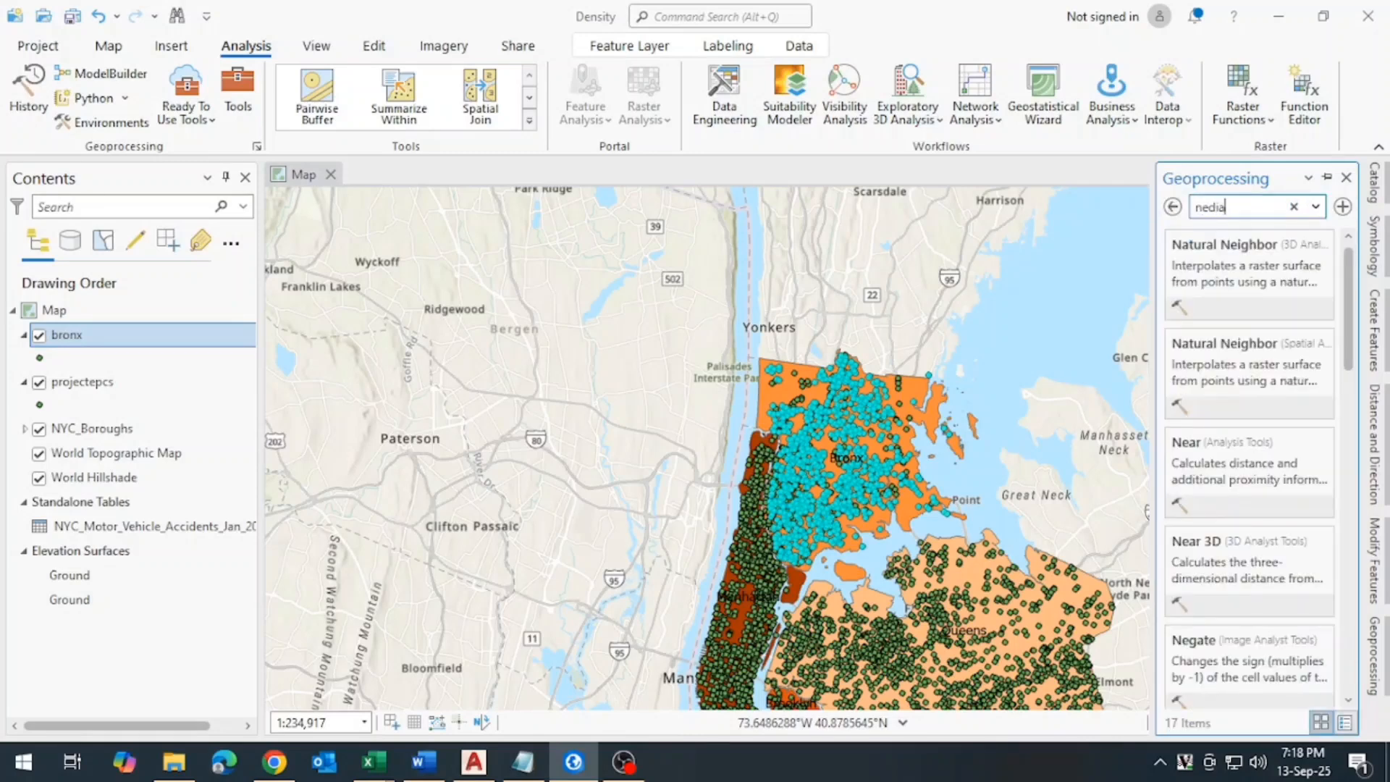
type("n")
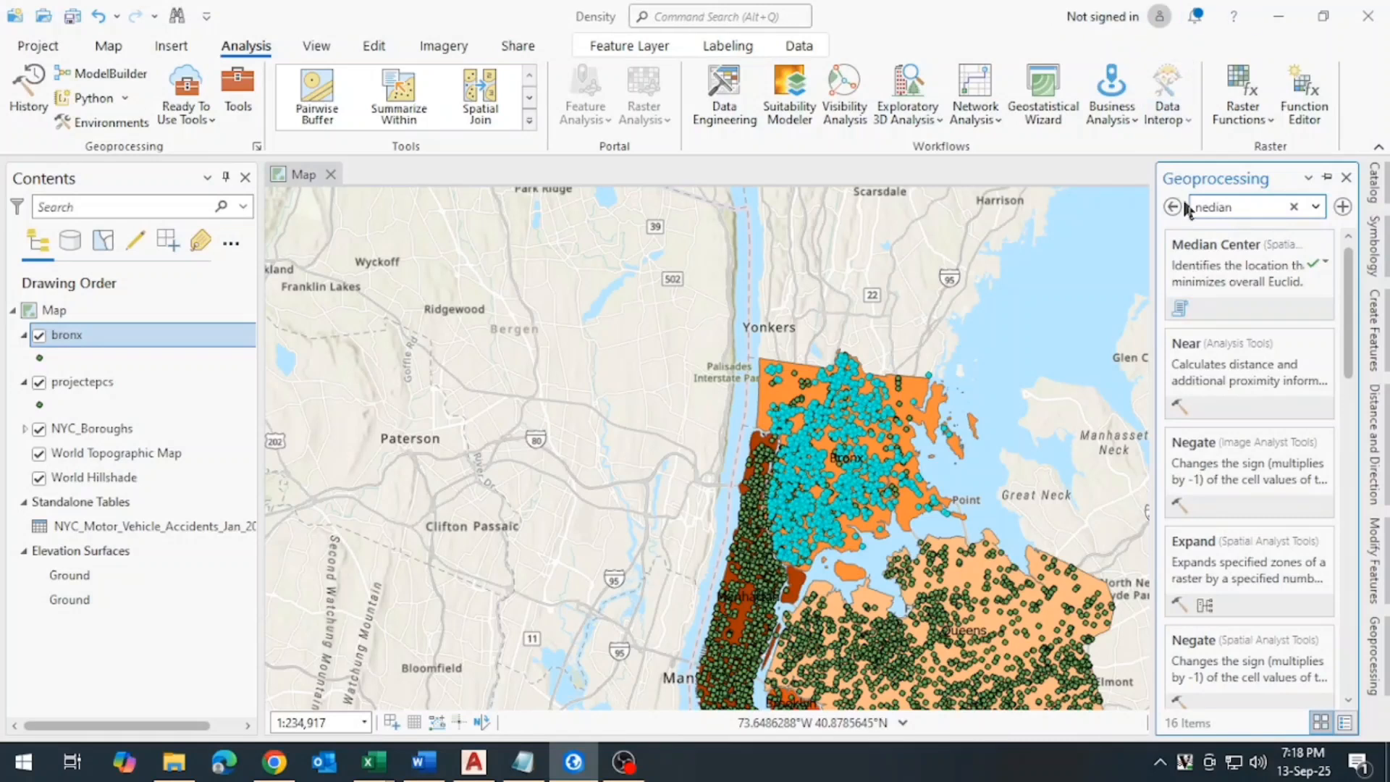
left_click(1224, 246)
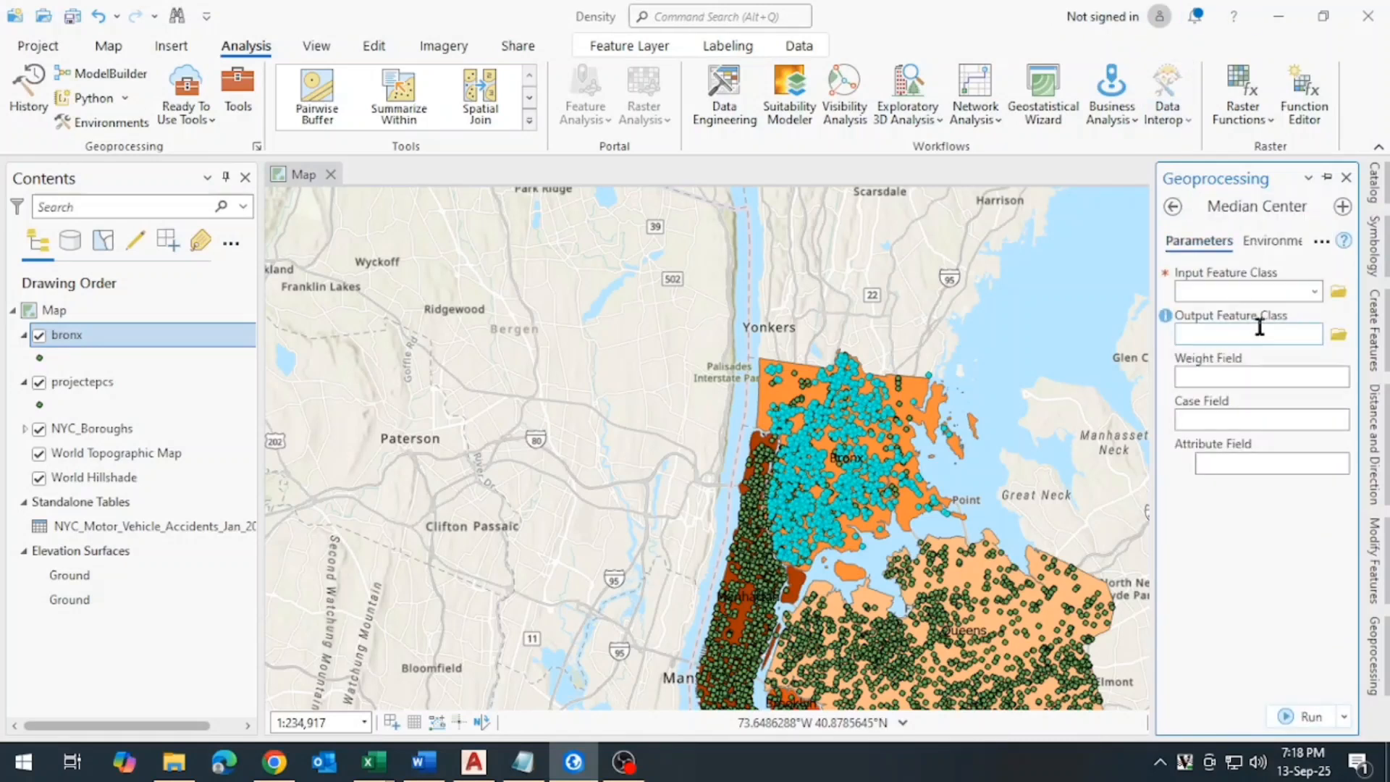
left_click(1312, 292)
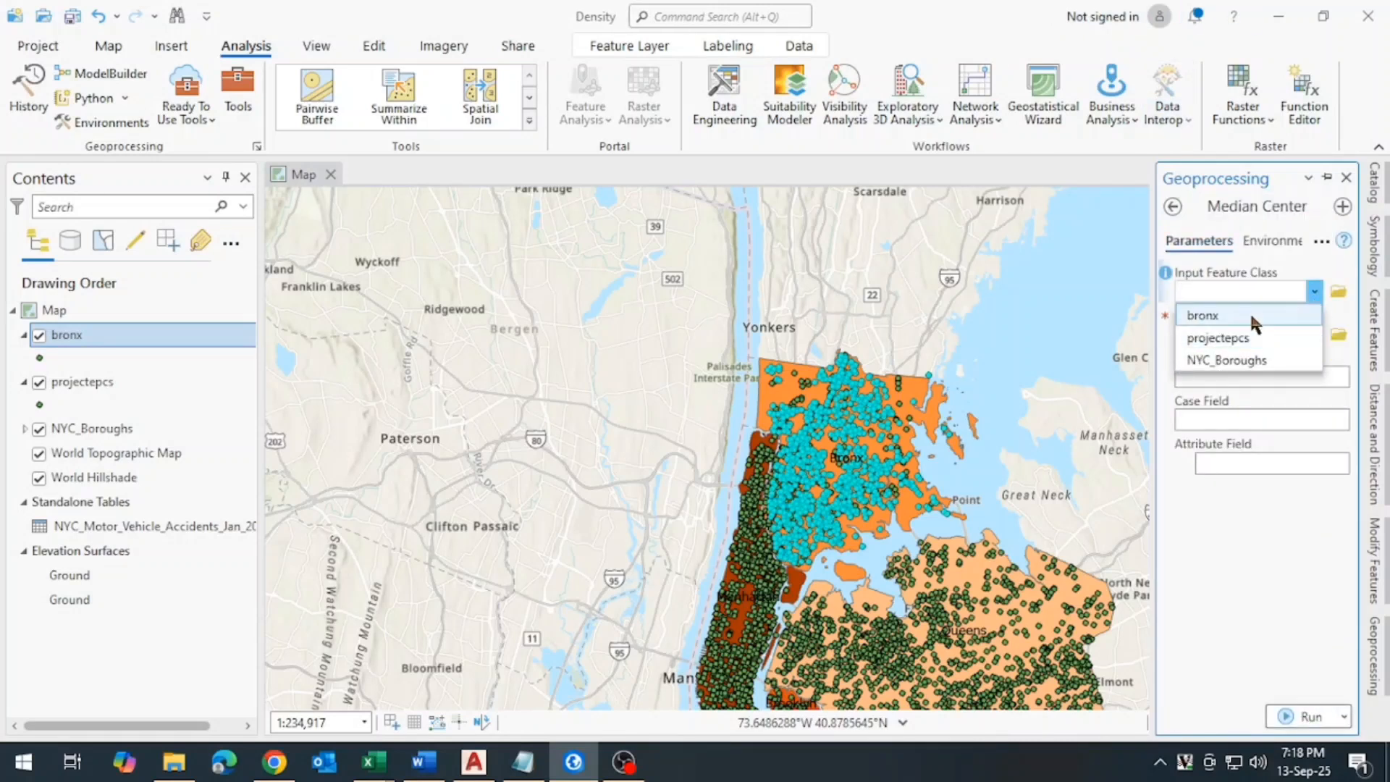
left_click(1254, 310)
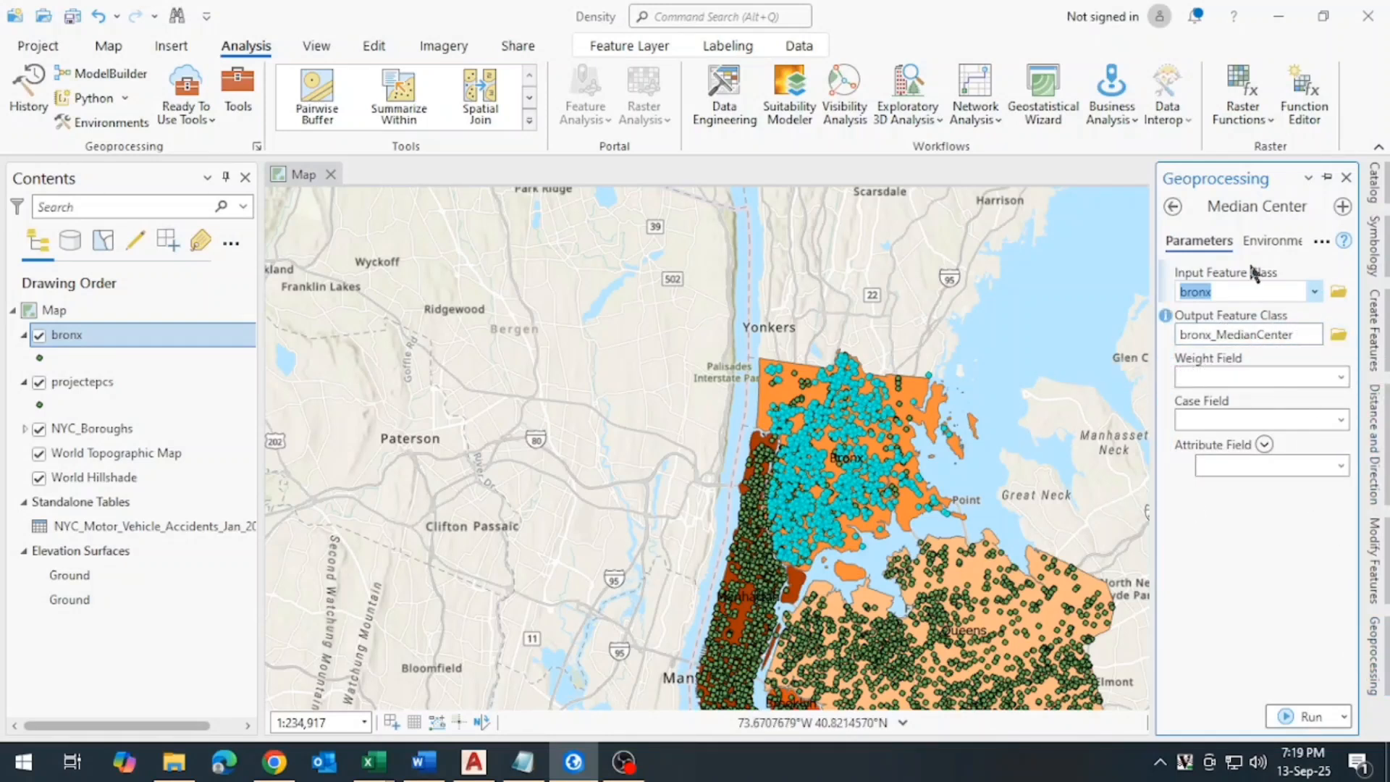
left_click(1296, 716)
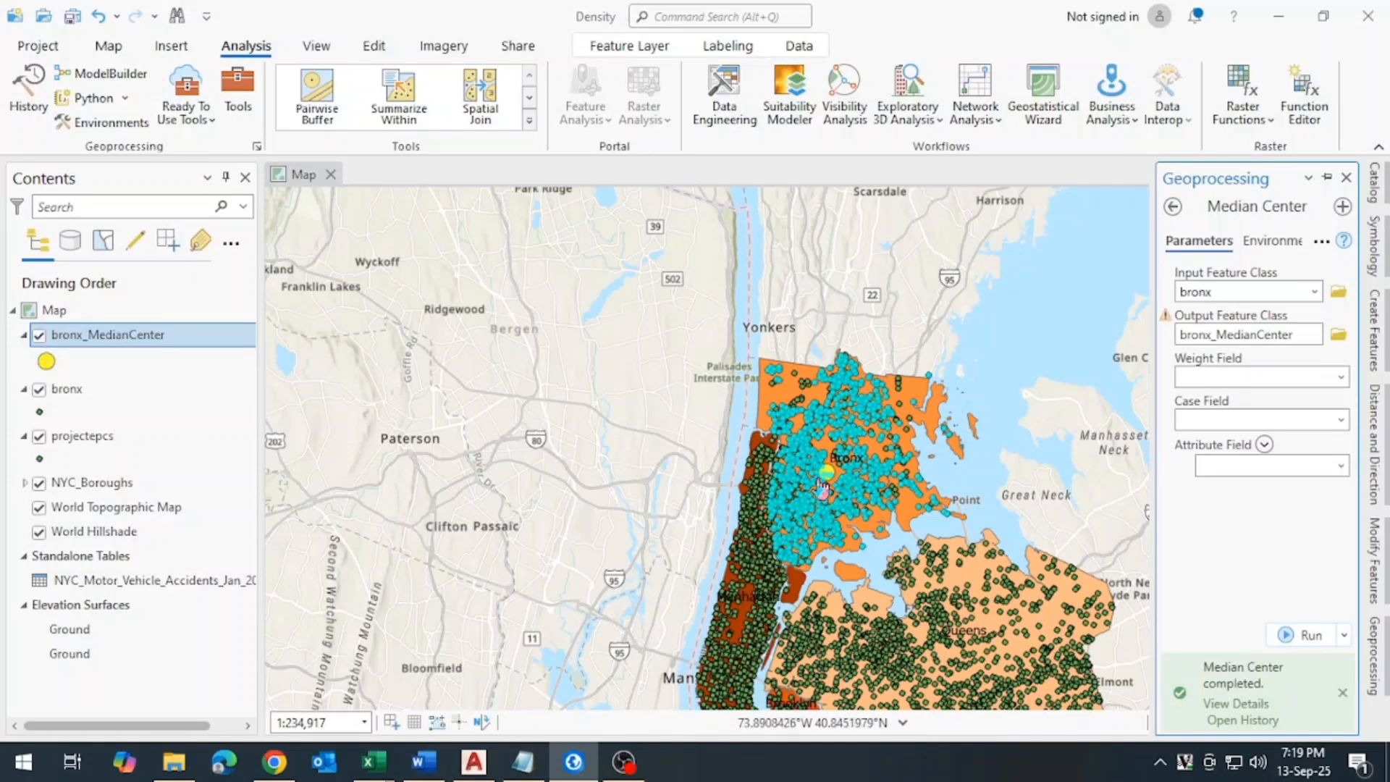
scroll(822, 487, "up", 3)
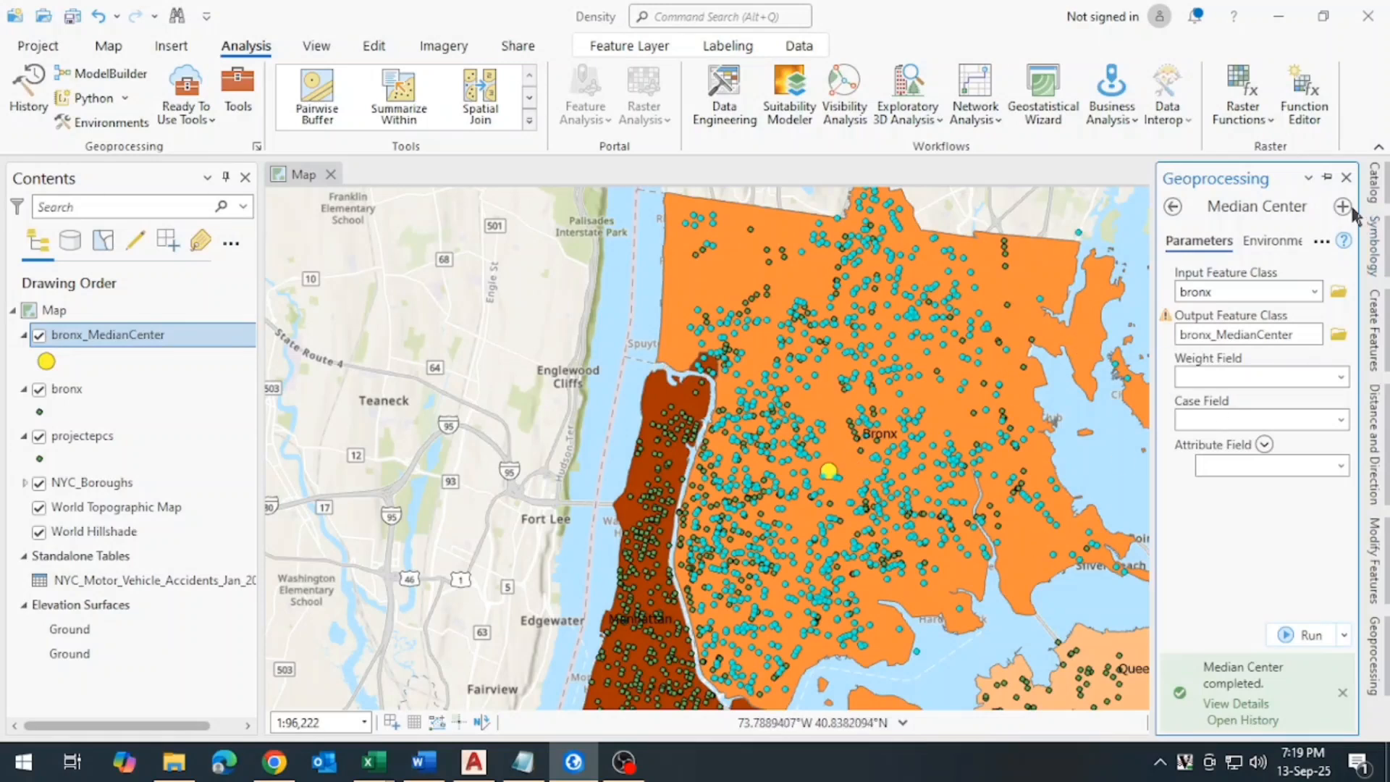
left_click(1345, 180)
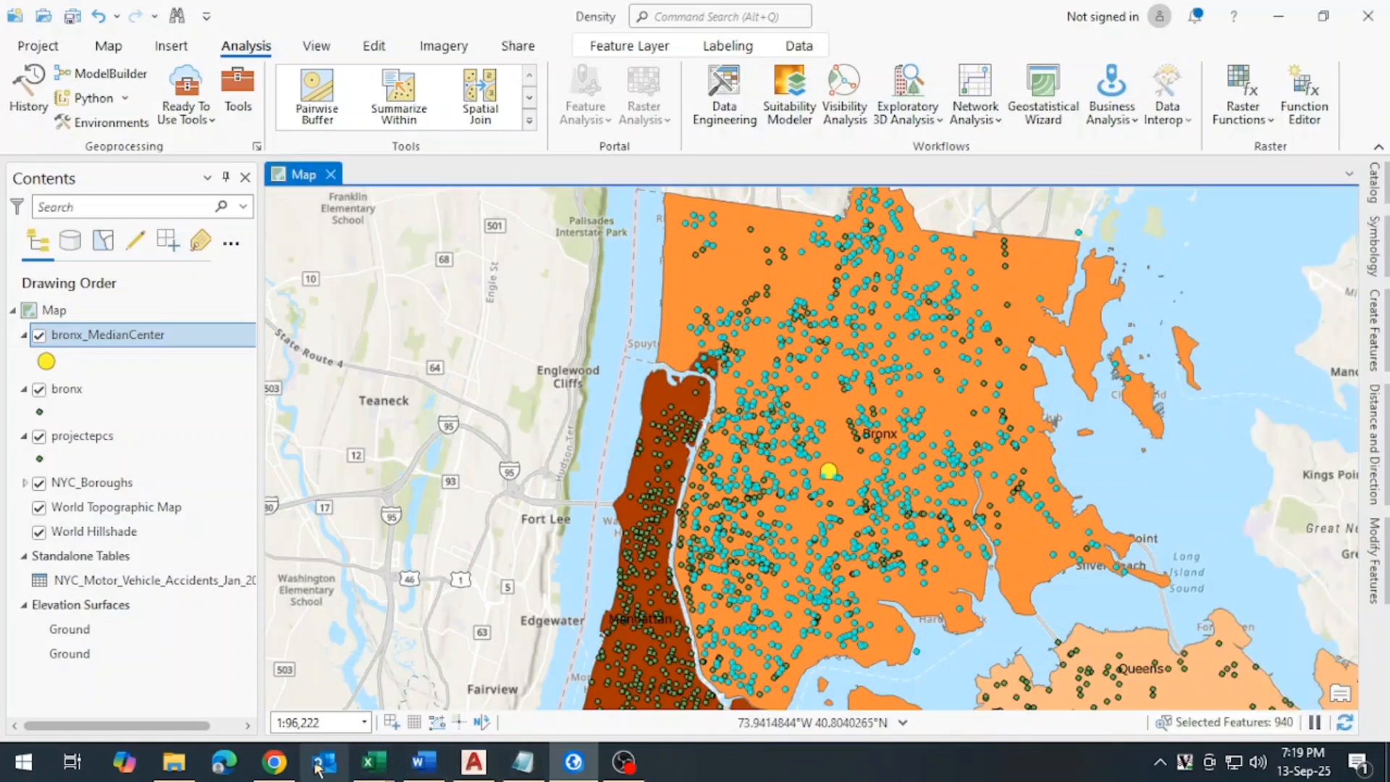
Switch to the Word document, review the description of Directional Distribution, and return to ArcGIS Pro.
left_click(424, 761)
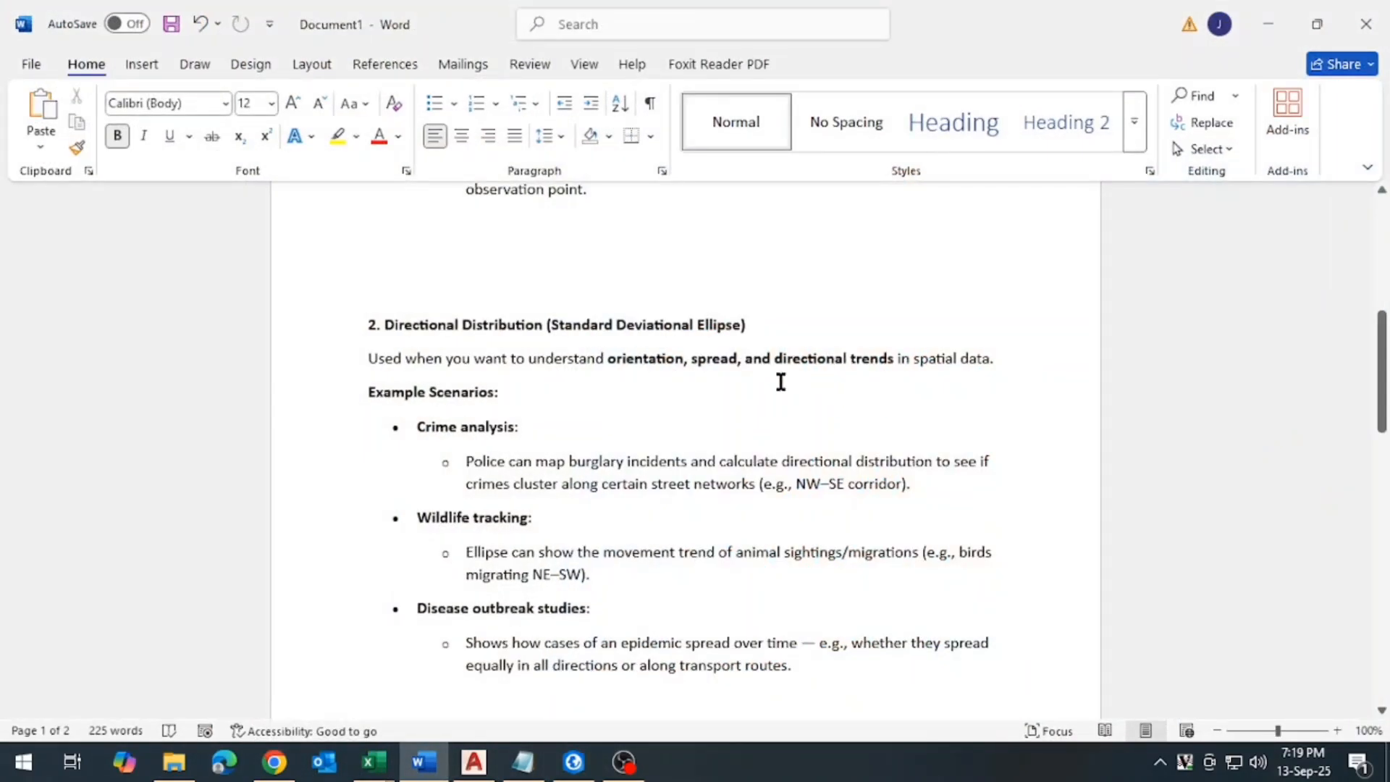
left_click_drag(660, 364, 367, 358)
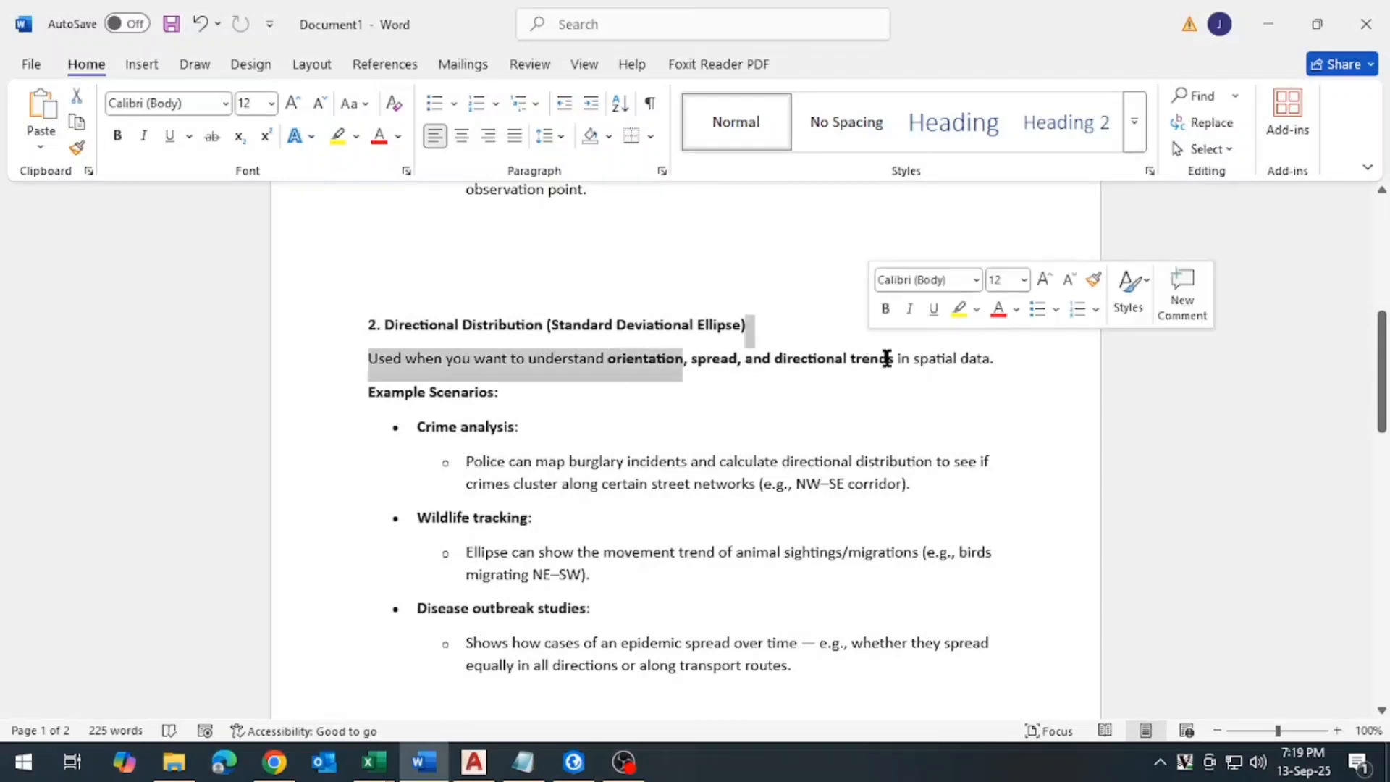
left_click(896, 358)
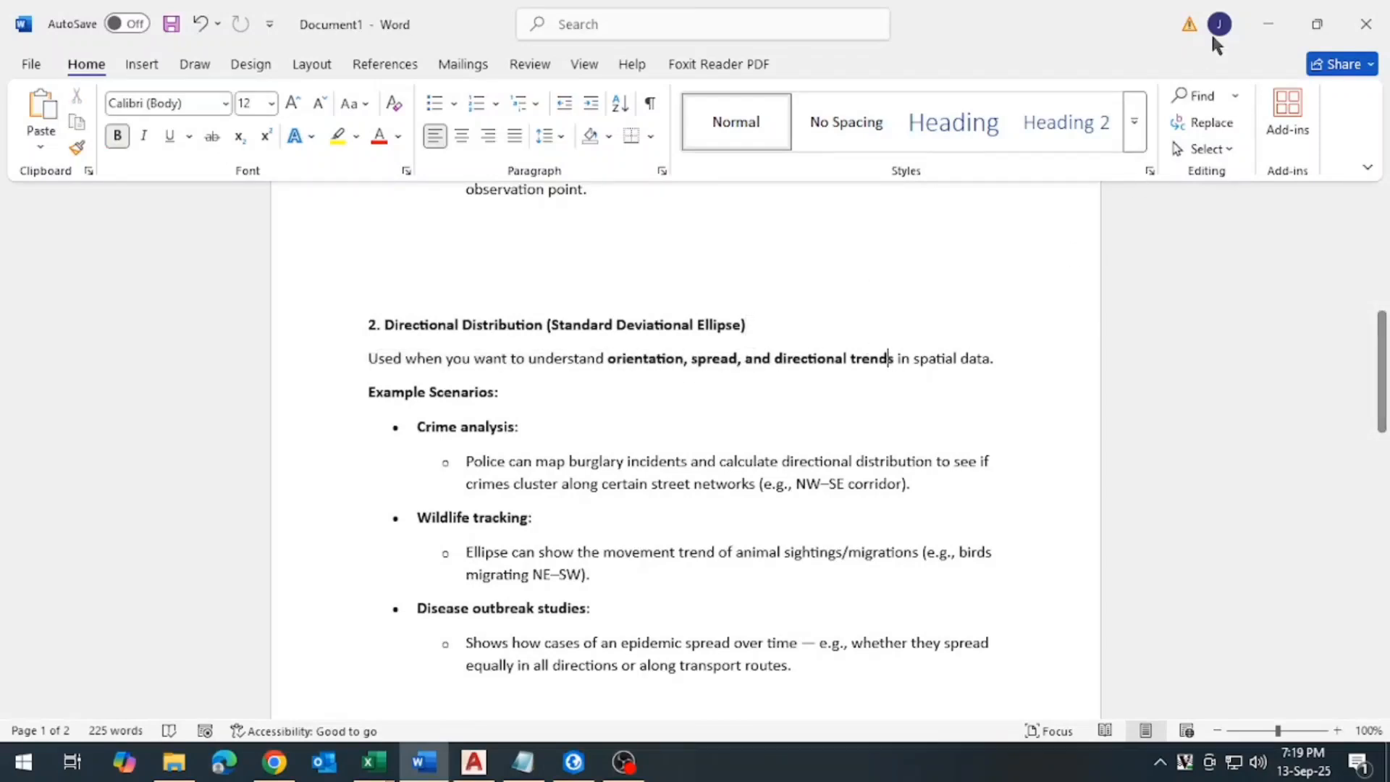
left_click(1267, 26)
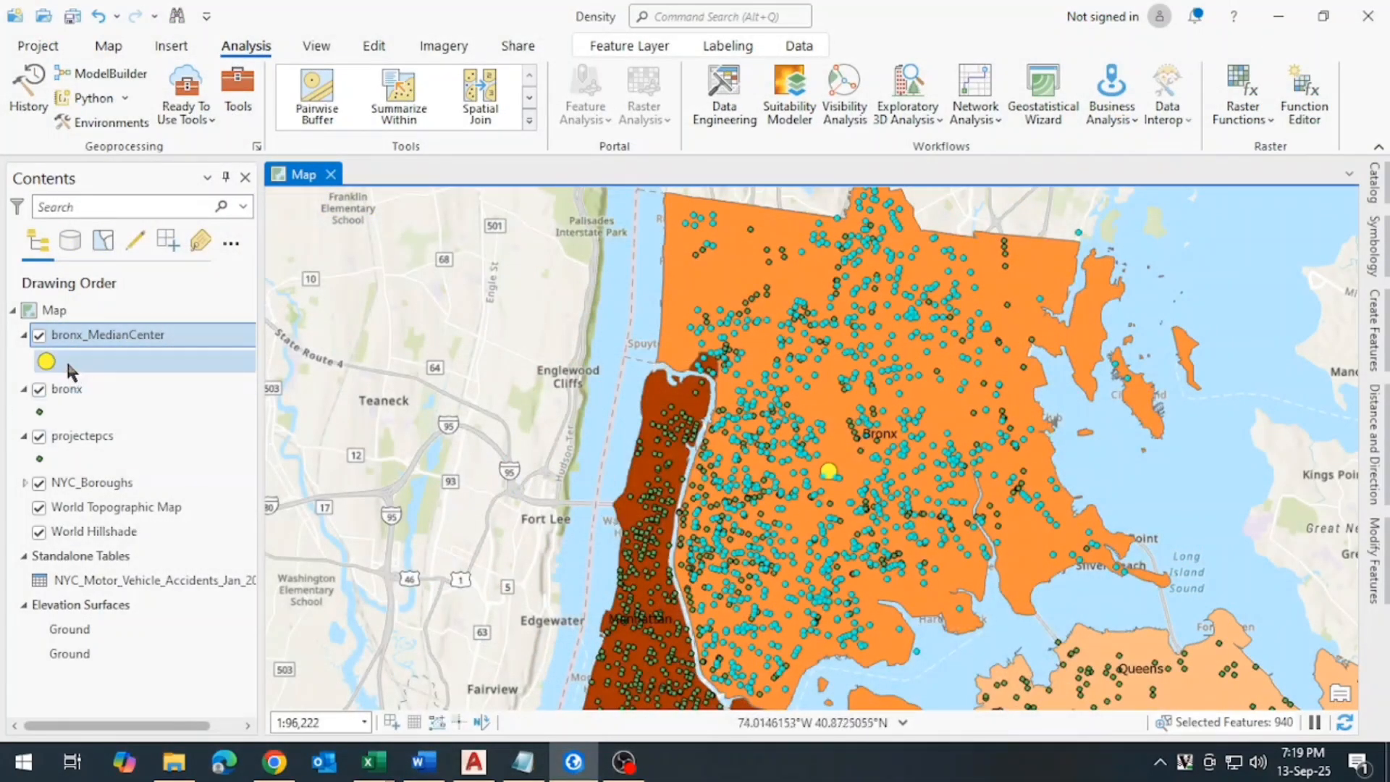
Hide the bronx and projectepcs point layers on the map and select the bronx layer.
left_click(37, 395)
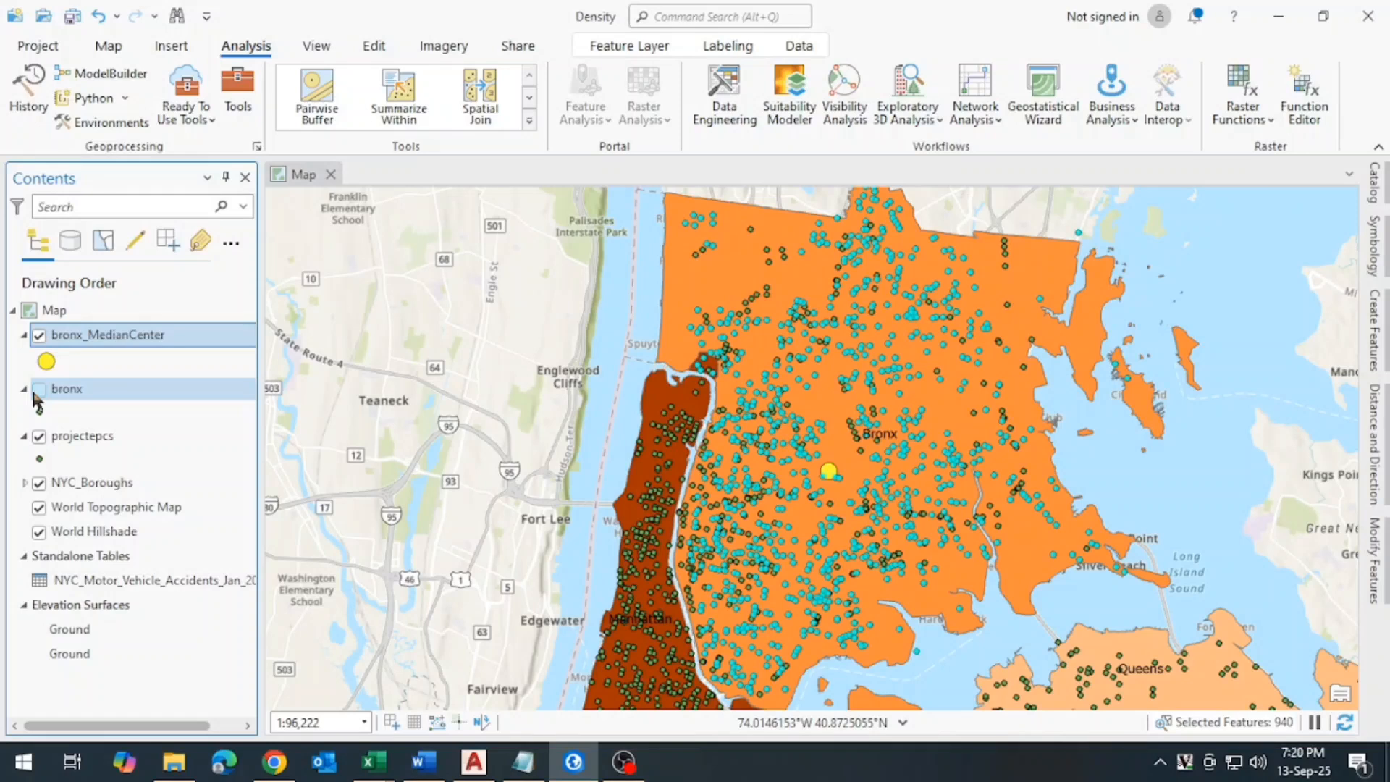
left_click(39, 436)
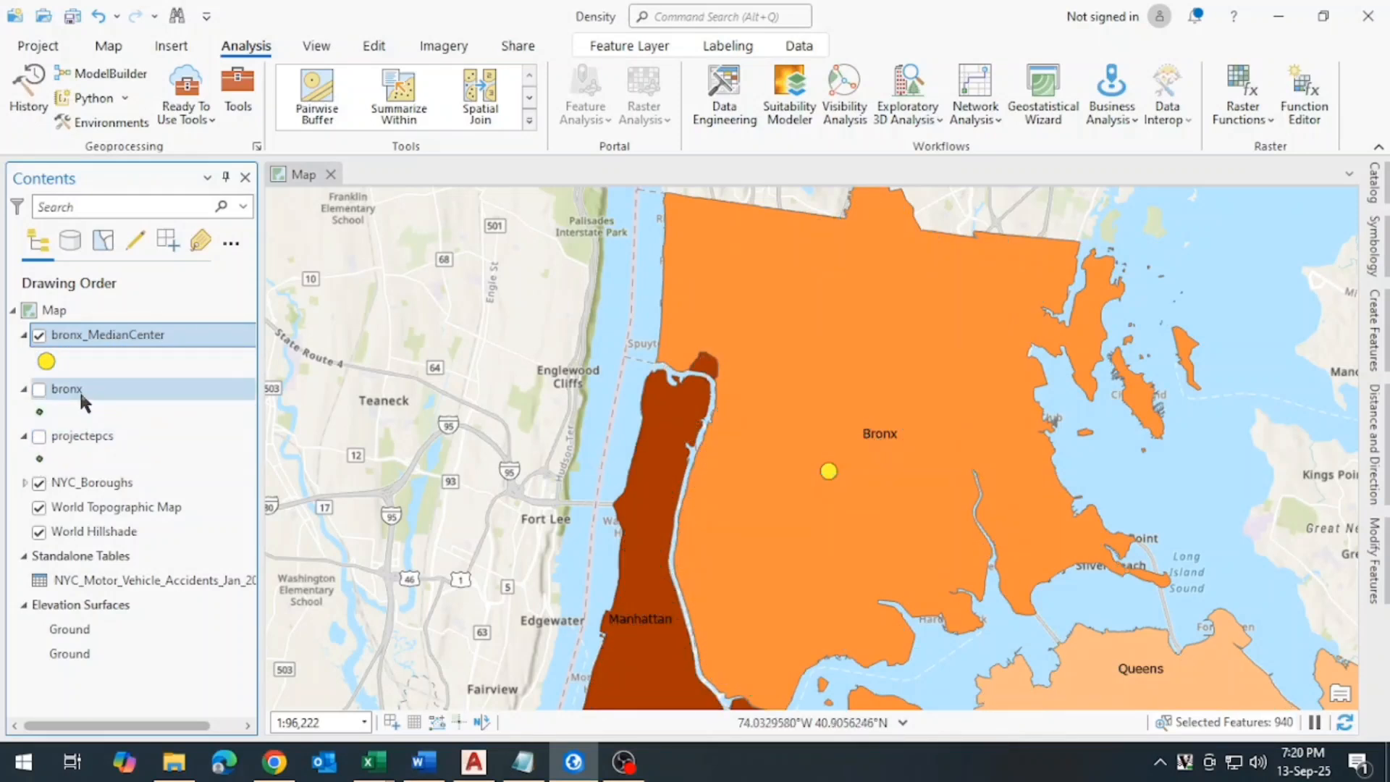
left_click(57, 390)
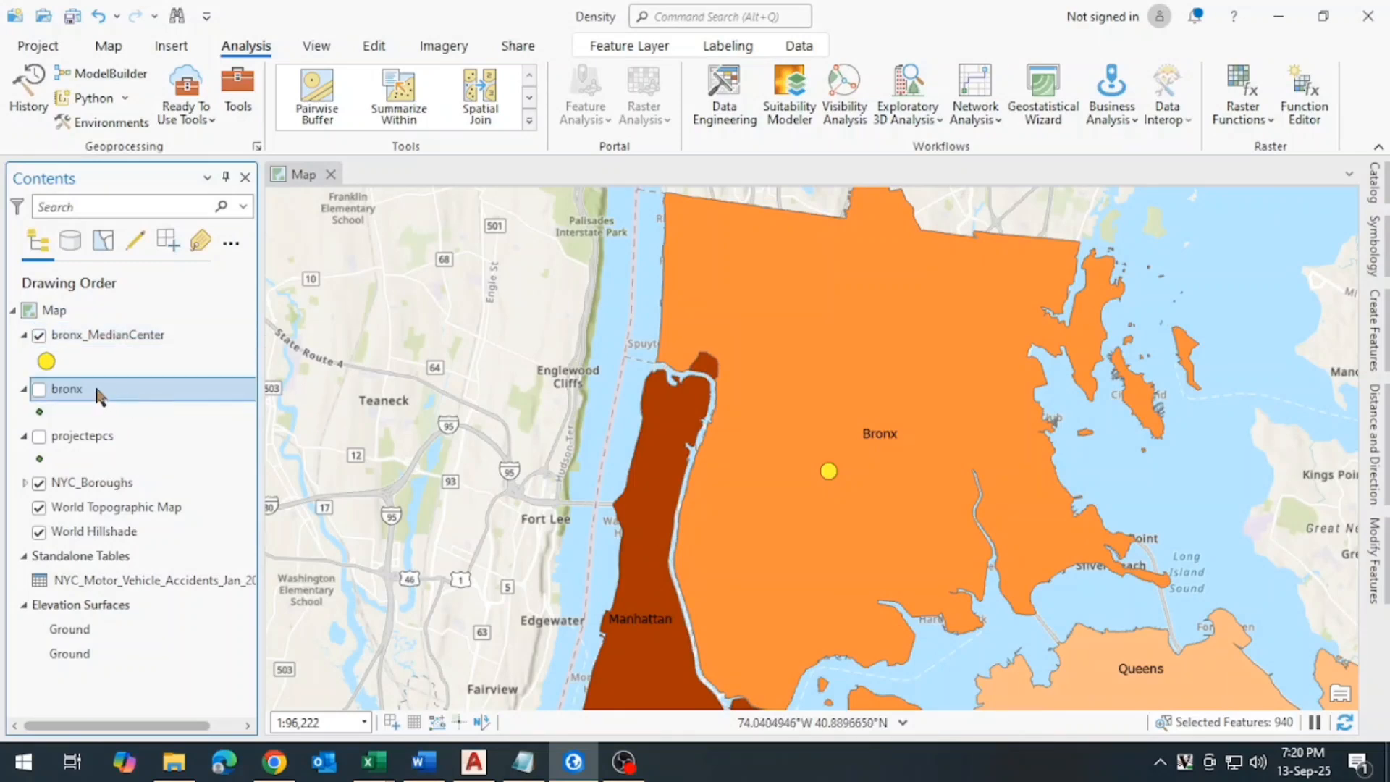
Run Directional Distribution (Standard Deviational Ellipse) on bronx with an ellipse size of 1 standard deviation, and show the bronx points again.
left_click(238, 98)
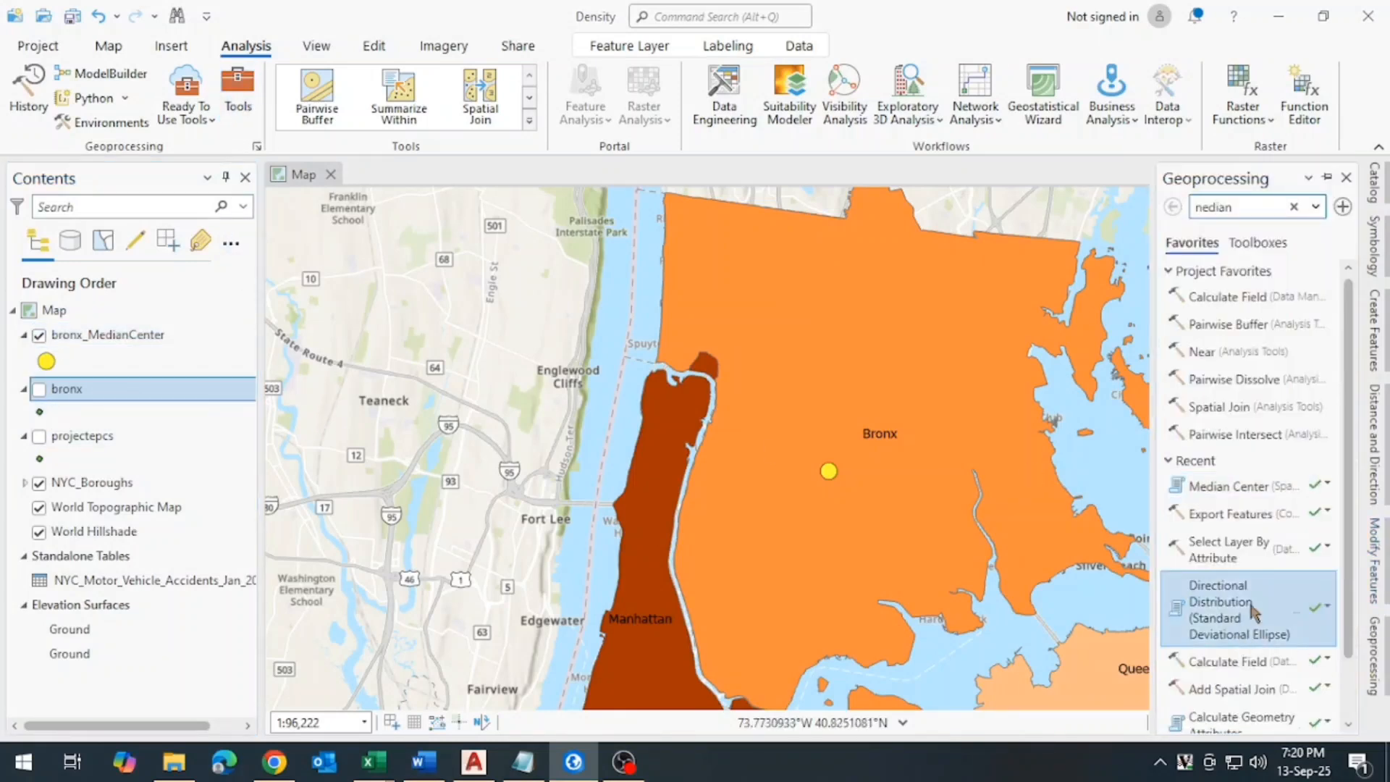
double_click(1229, 206)
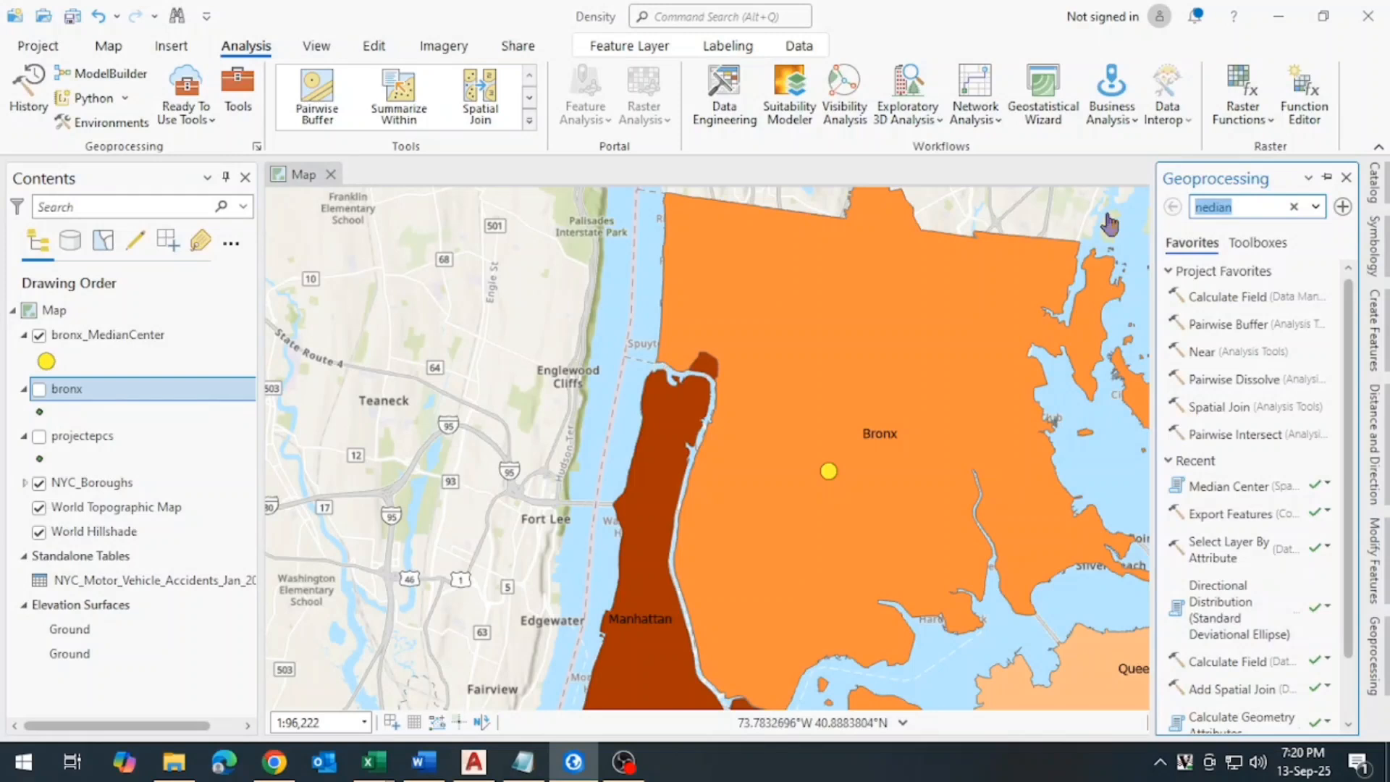
type("direct")
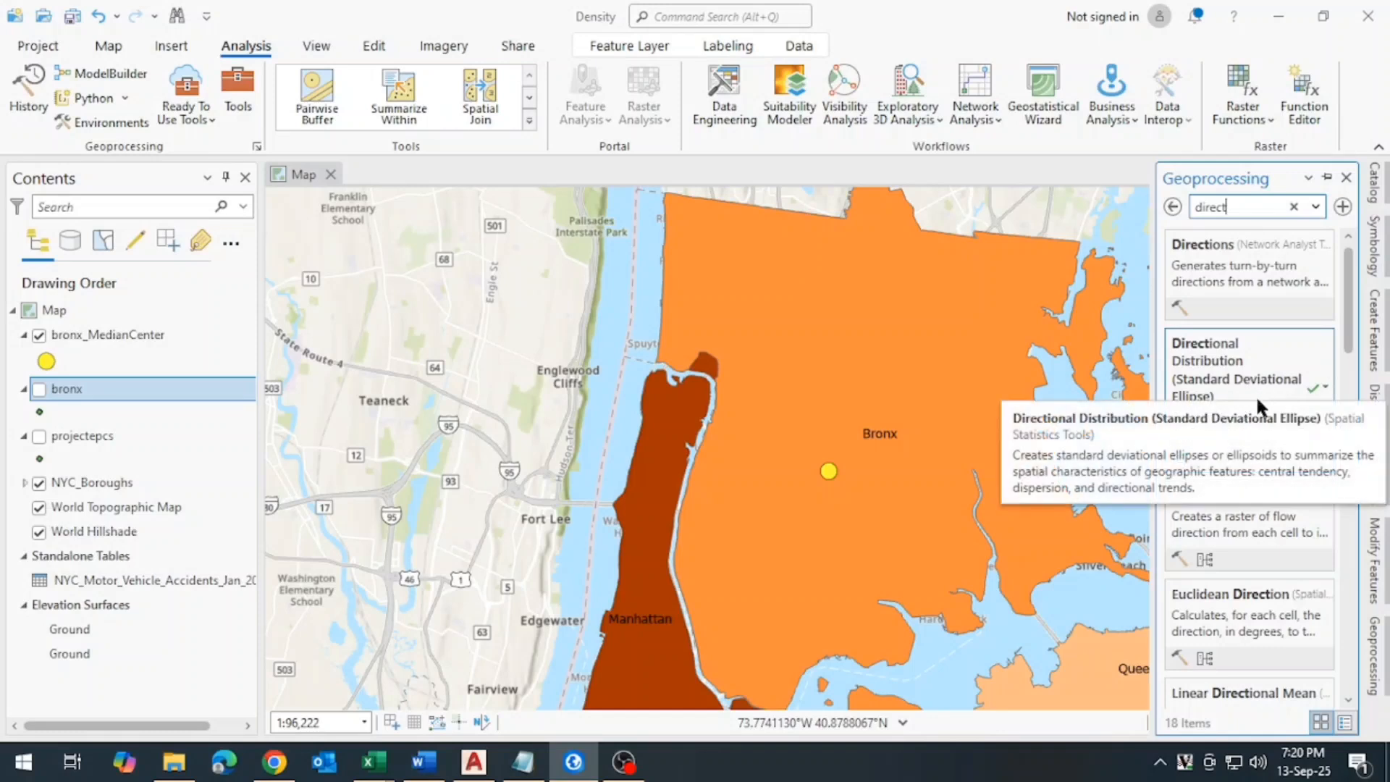
left_click(1239, 375)
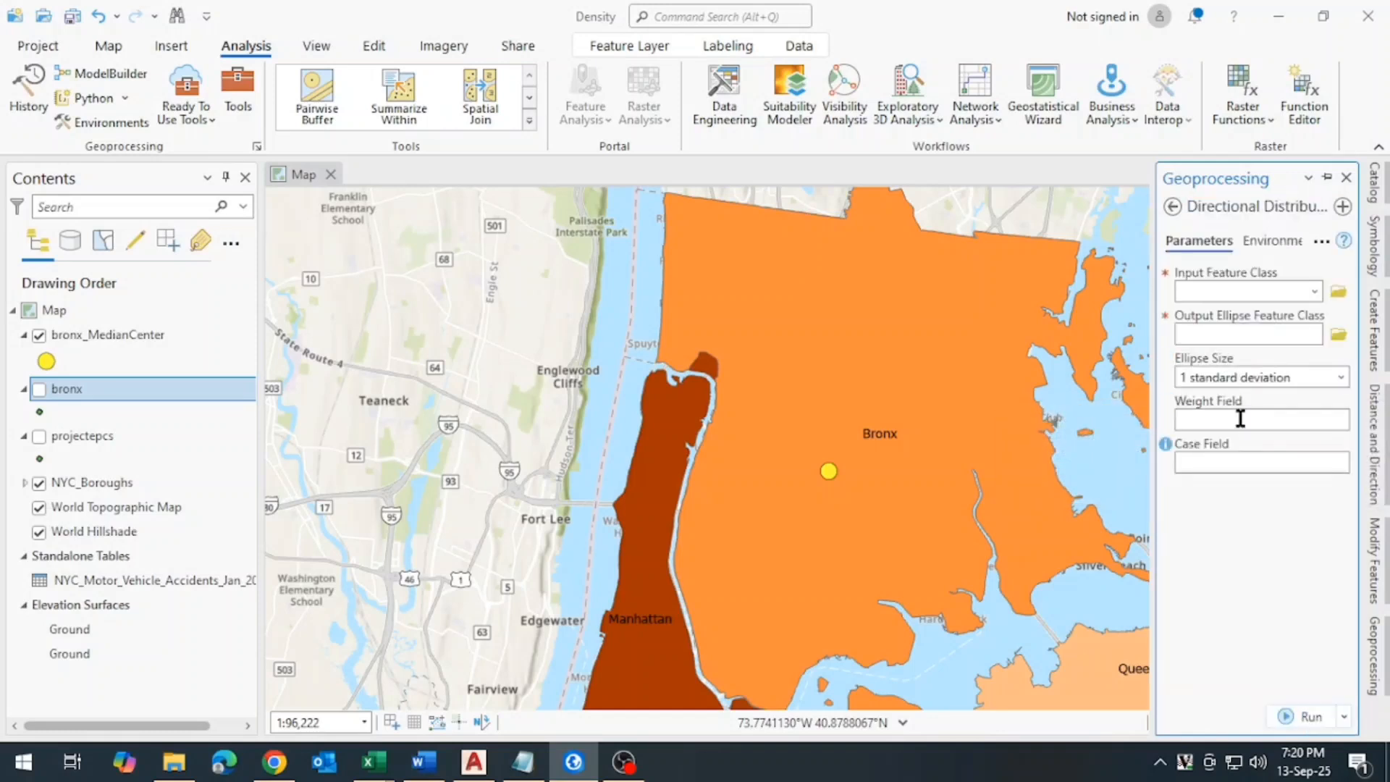
left_click(1246, 291)
left_click(1314, 291)
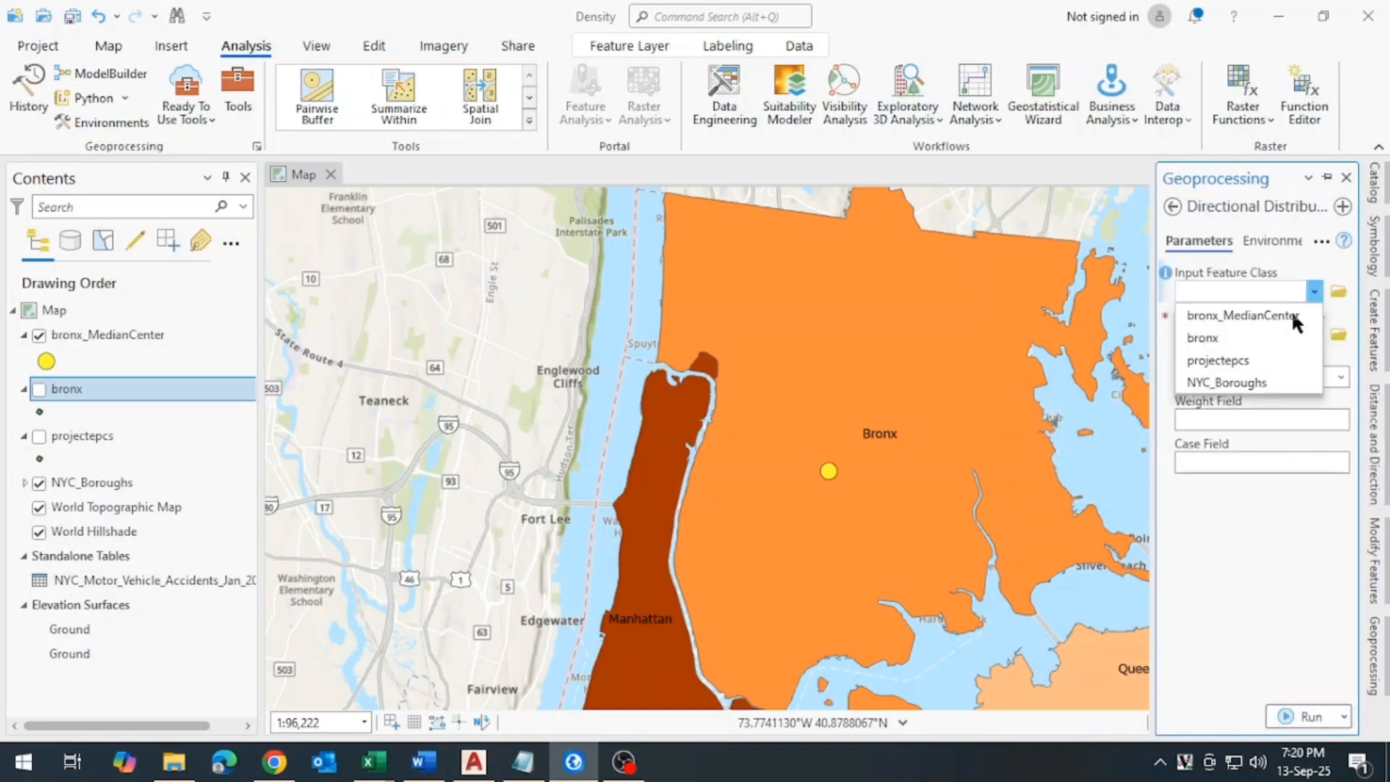
left_click(1251, 338)
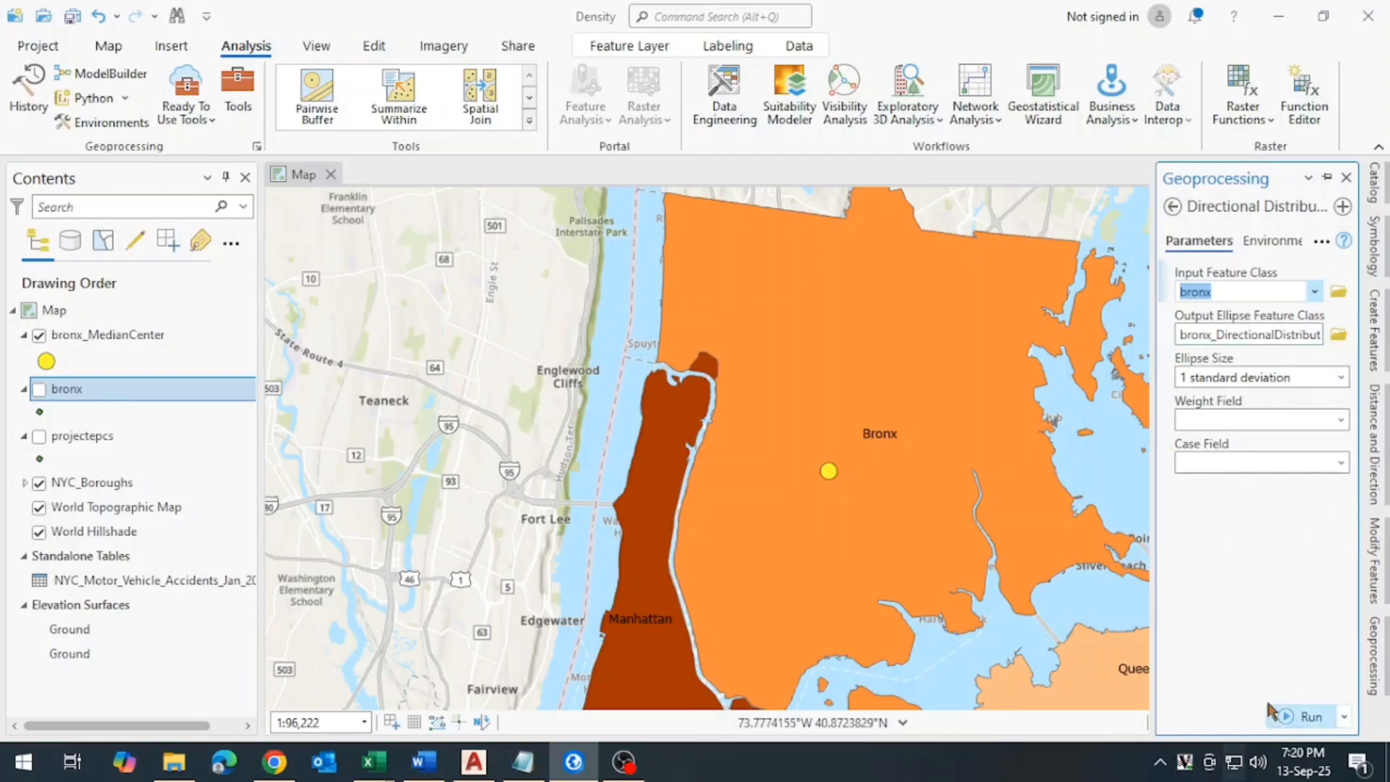
left_click(1286, 718)
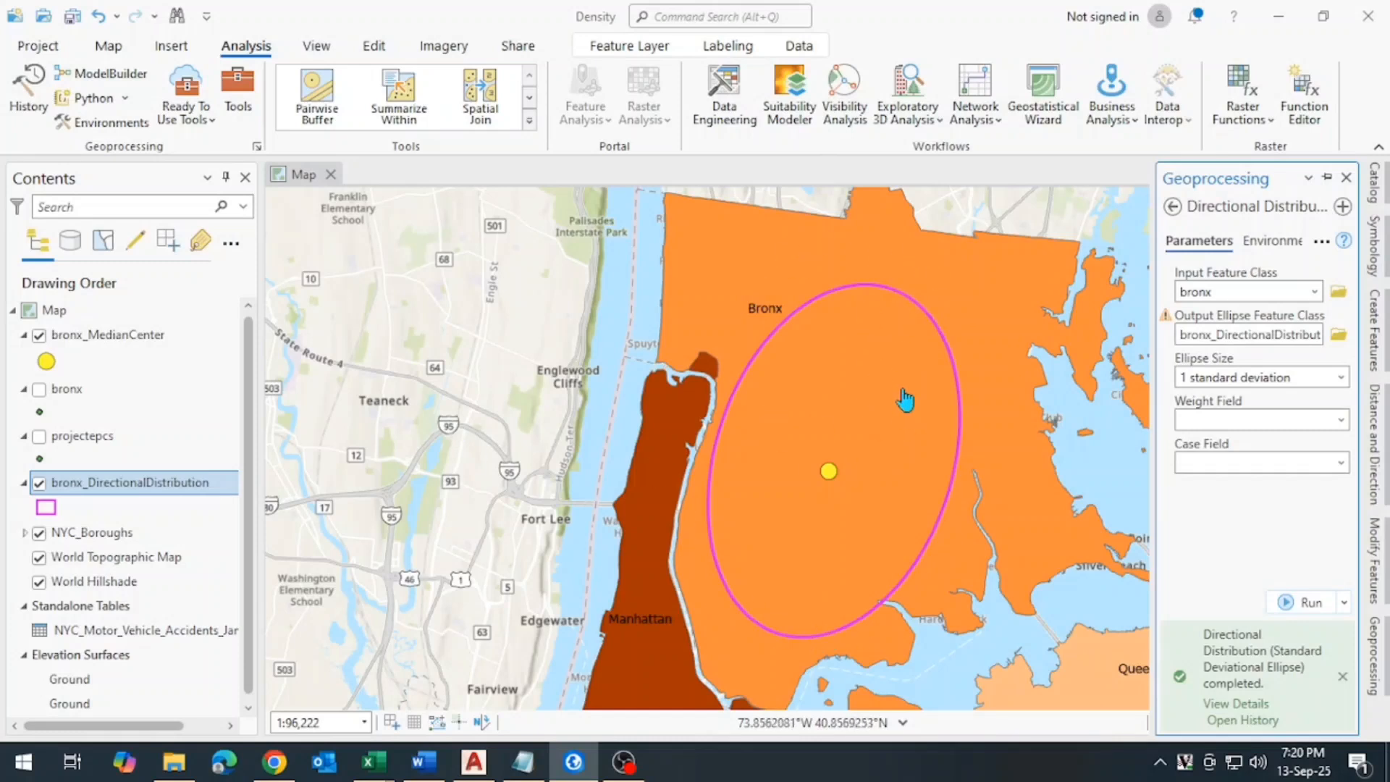
left_click(39, 388)
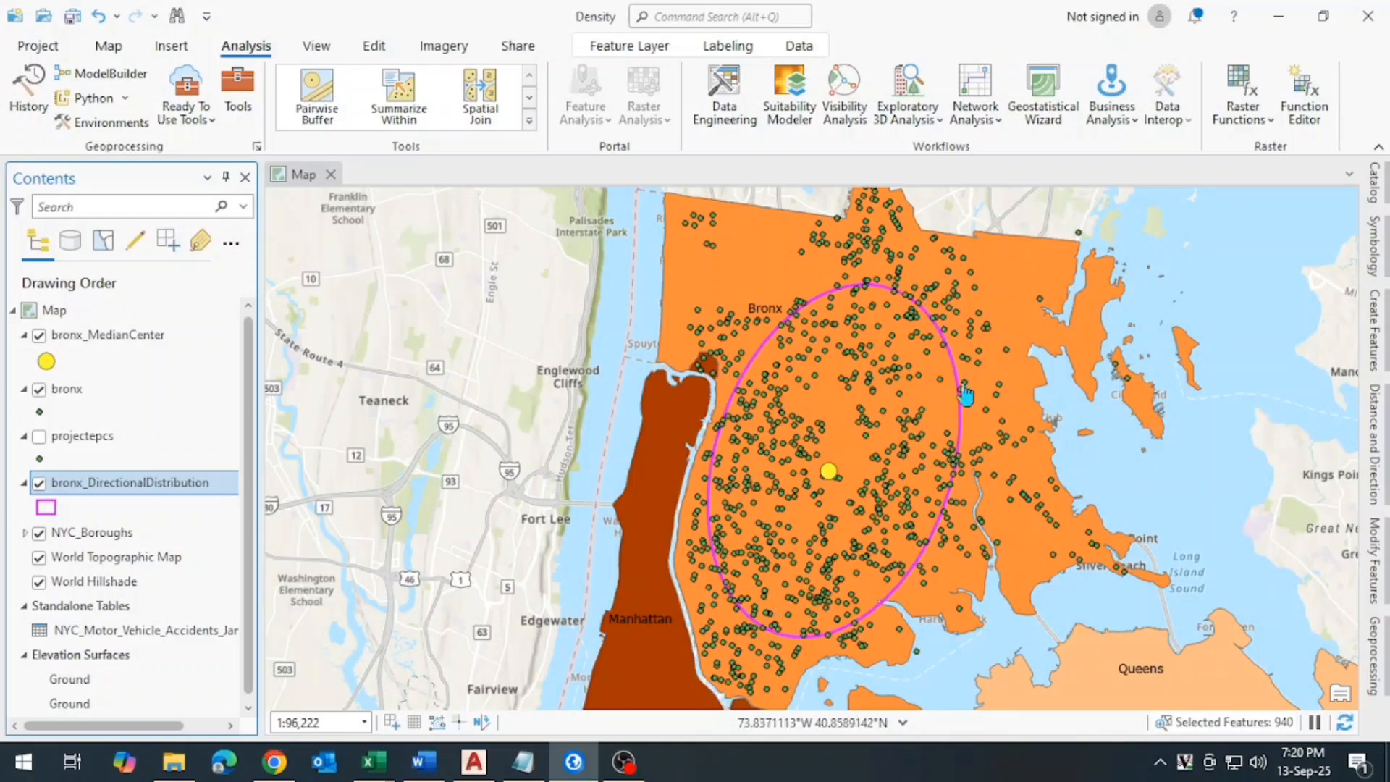
Switch to the Word document and read the crime analysis example under Directional Distribution.
left_click(274, 760)
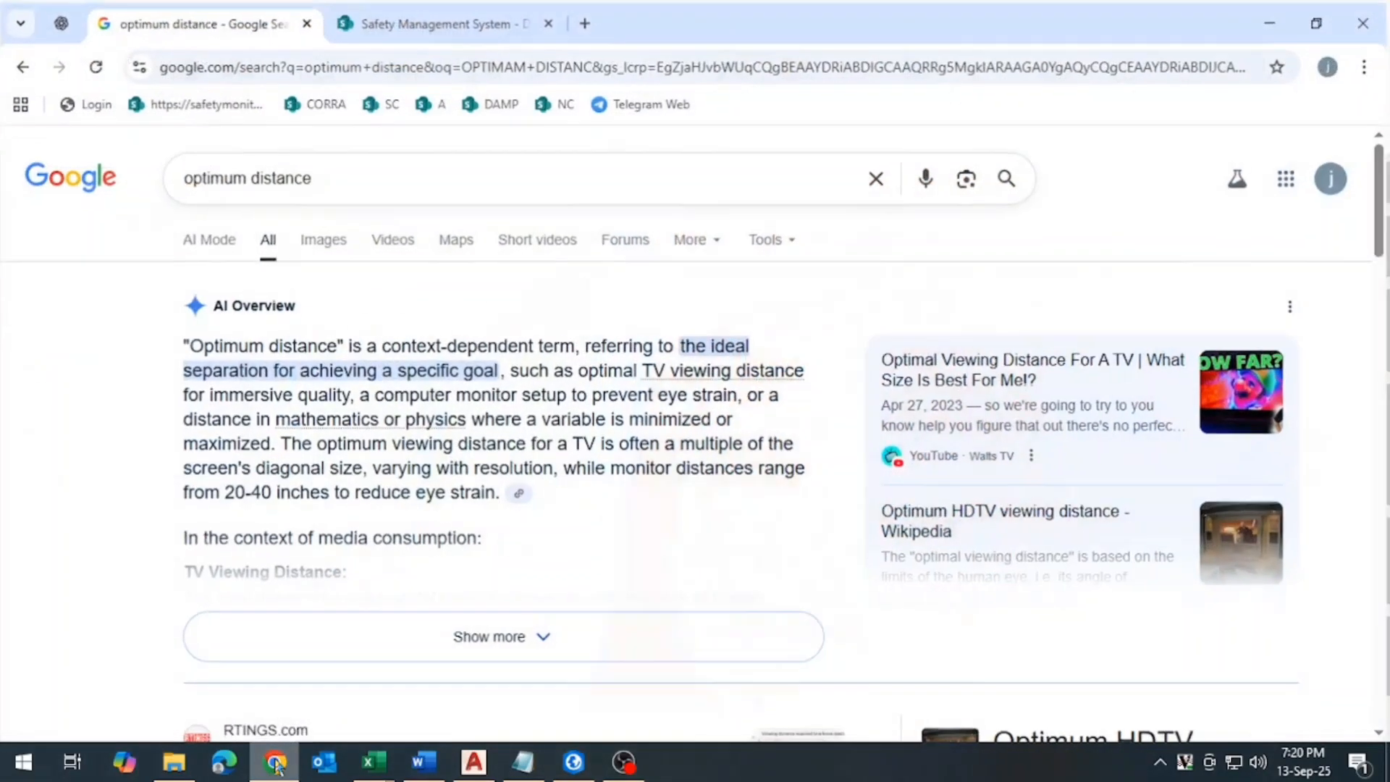
left_click(424, 761)
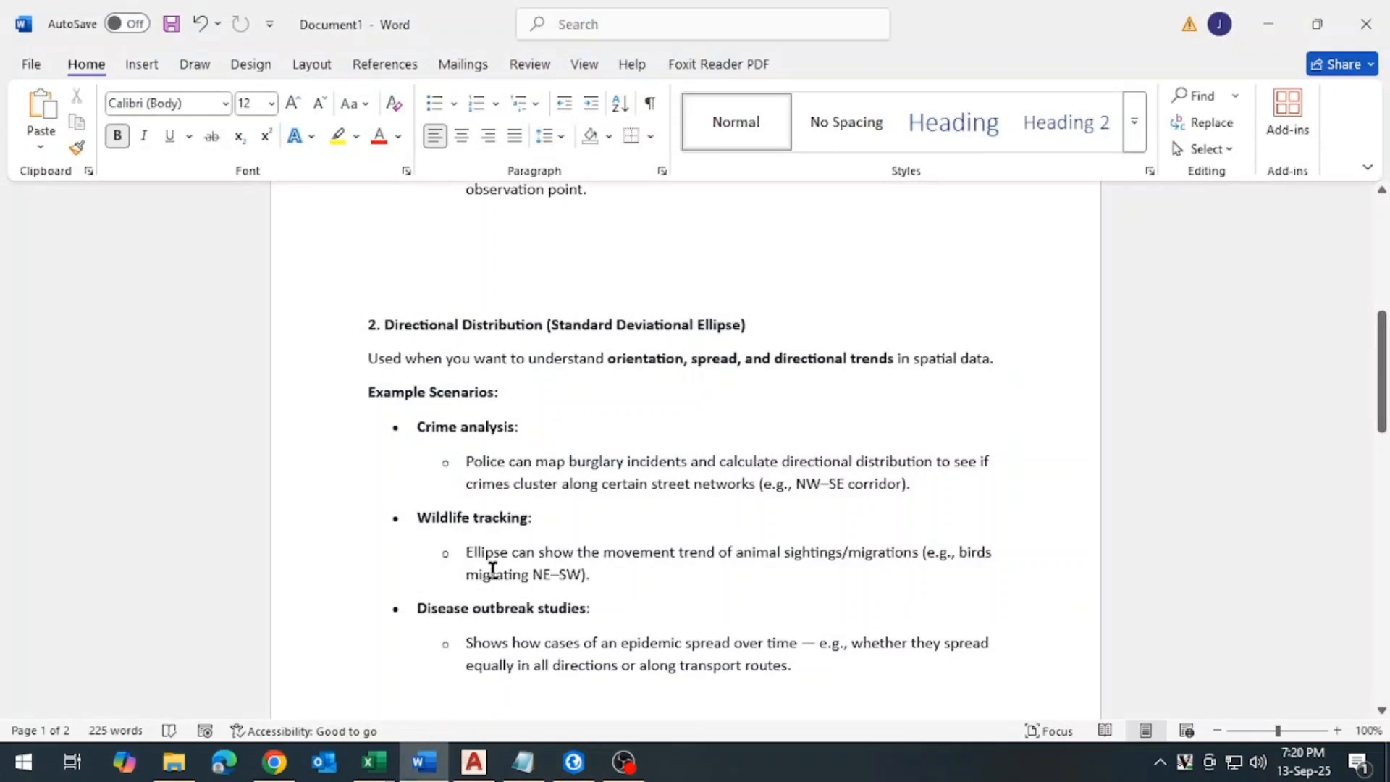
scroll(487, 571, "down", 5)
scroll(589, 556, "up", 3)
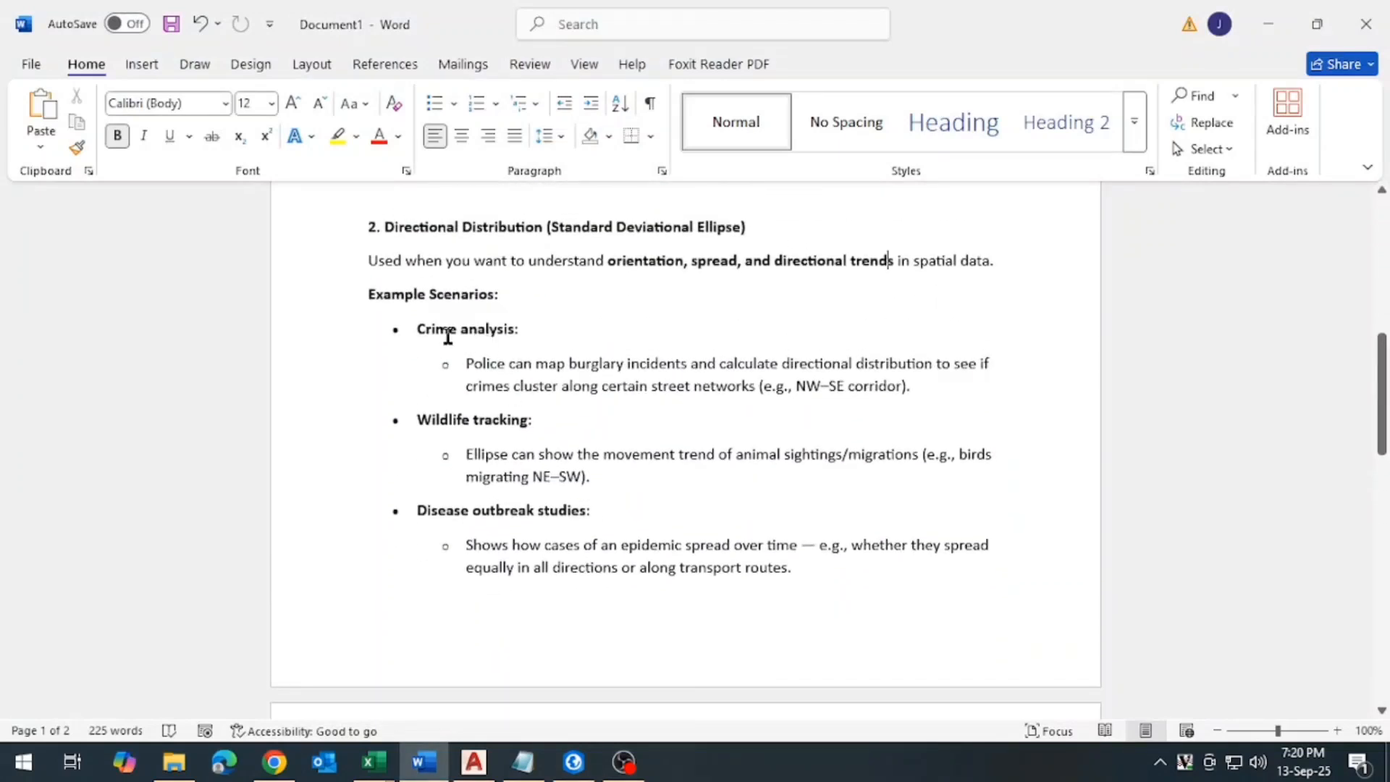
triple_click(485, 329)
left_click(498, 364)
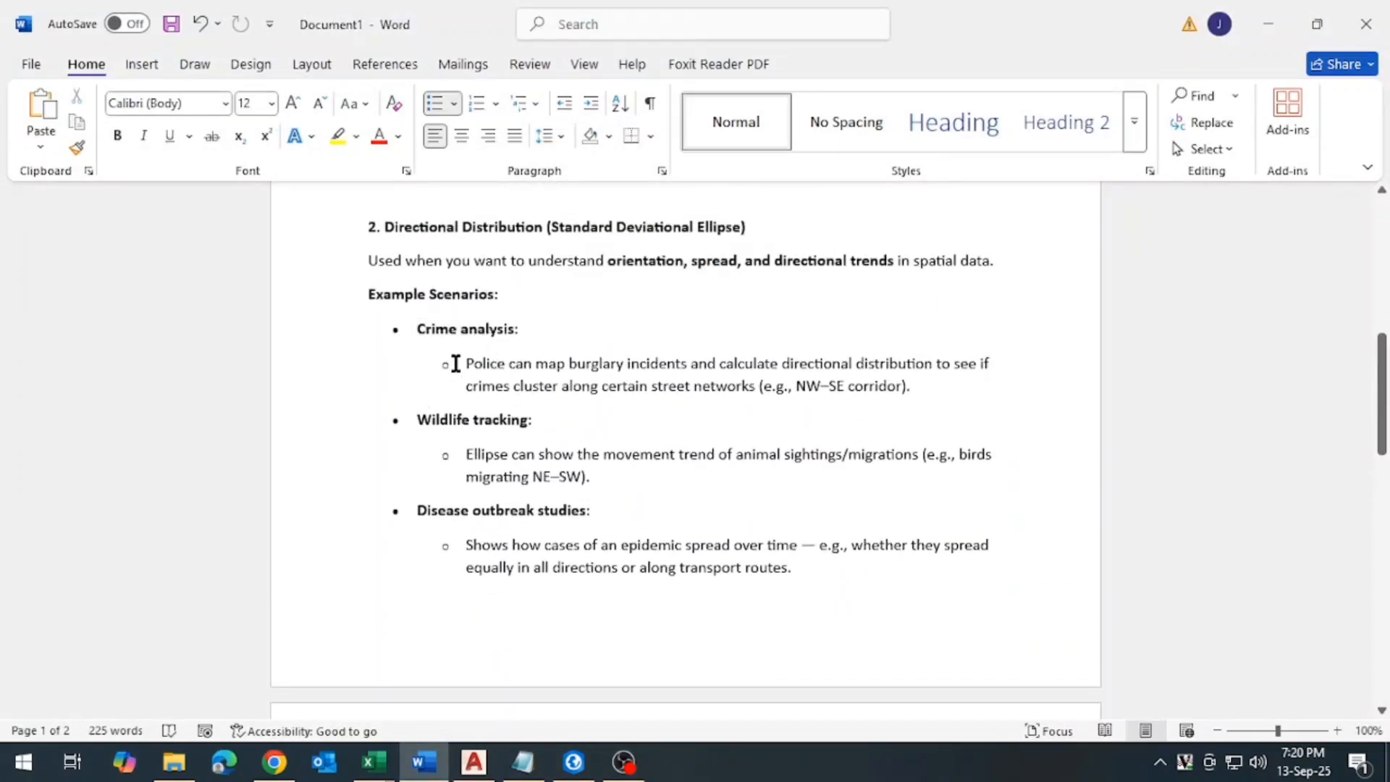
left_click_drag(469, 372, 801, 363)
left_click(802, 362)
left_click_drag(519, 363, 863, 362)
left_click(758, 365)
left_click_drag(561, 371, 831, 363)
left_click(820, 365)
left_click_drag(918, 387, 602, 398)
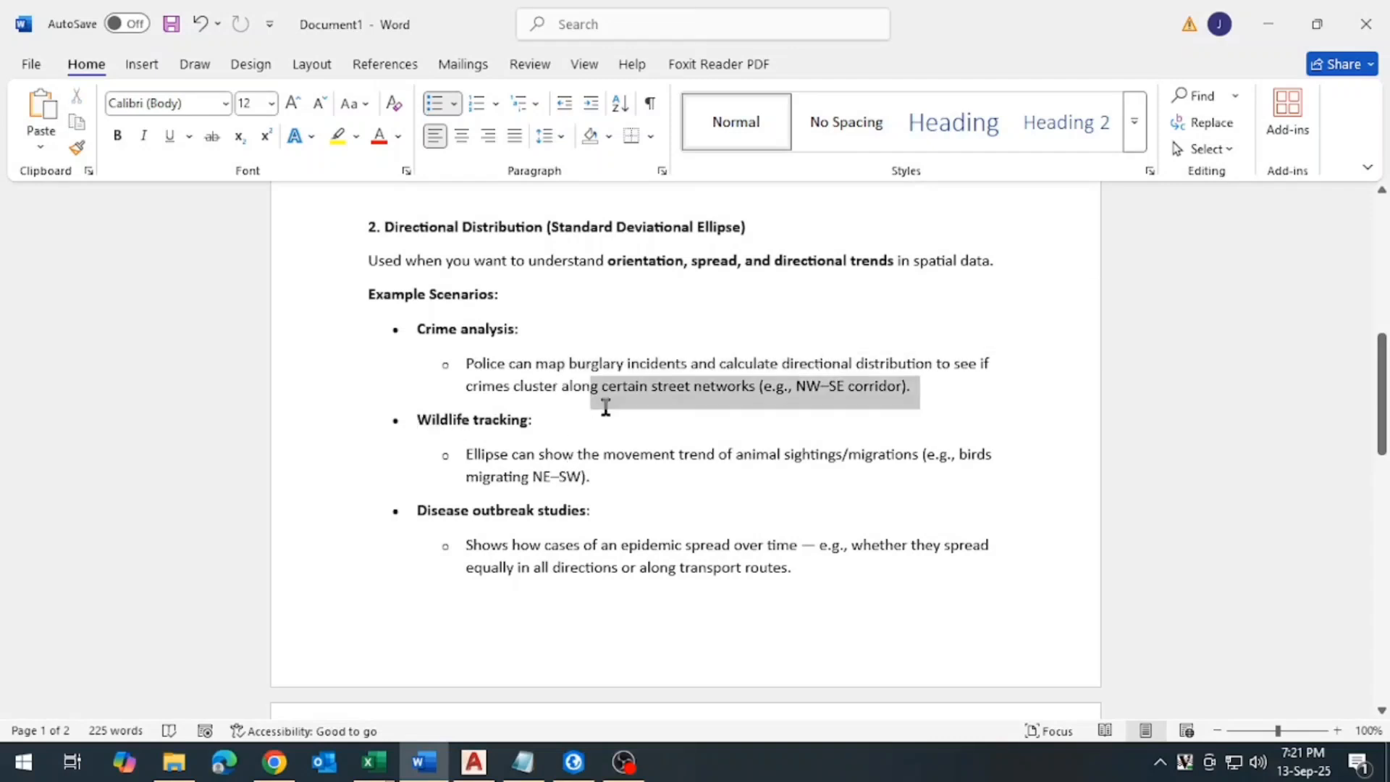
Read the wildlife tracking and disease outbreak studies examples under Directional Distribution.
left_click(512, 419)
left_click_drag(496, 461, 872, 453)
left_click(794, 452)
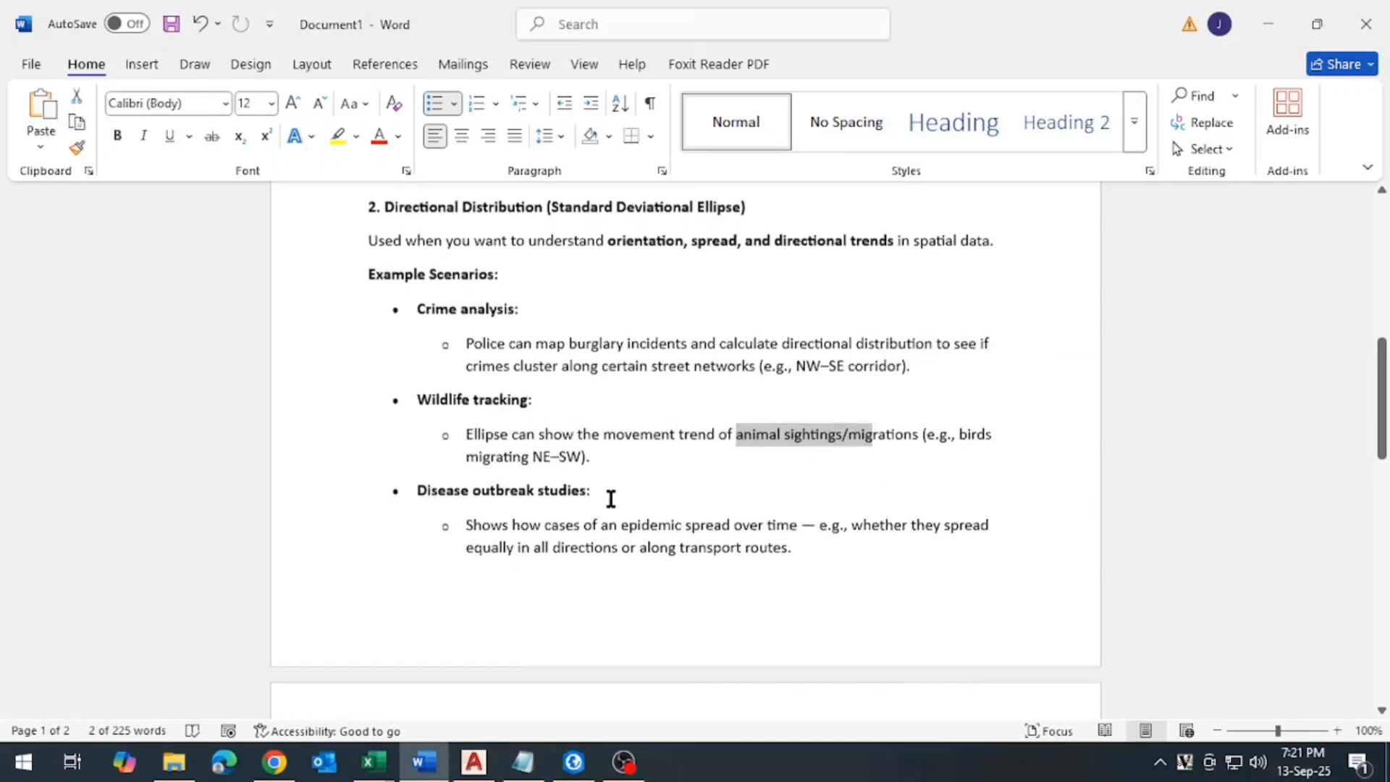
scroll(579, 501, "down", 1)
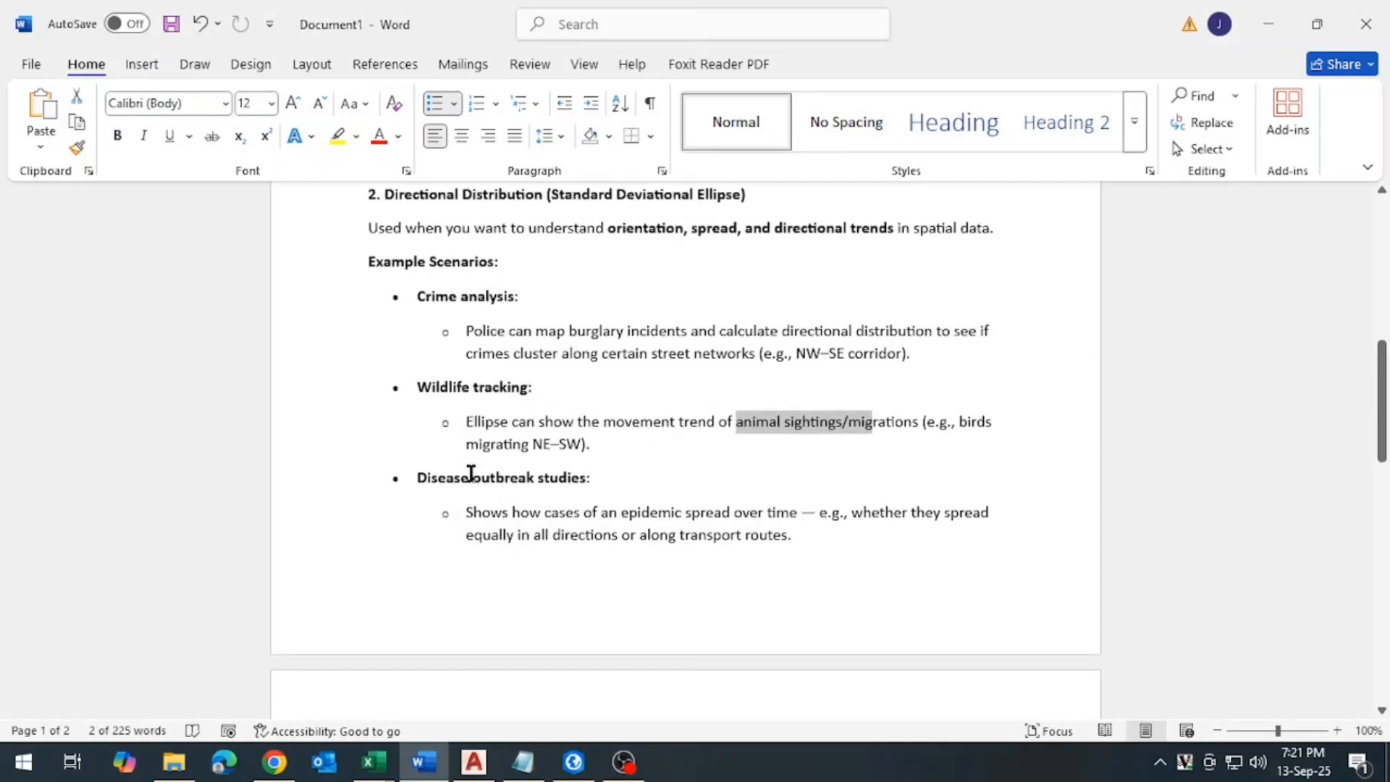
left_click(591, 478)
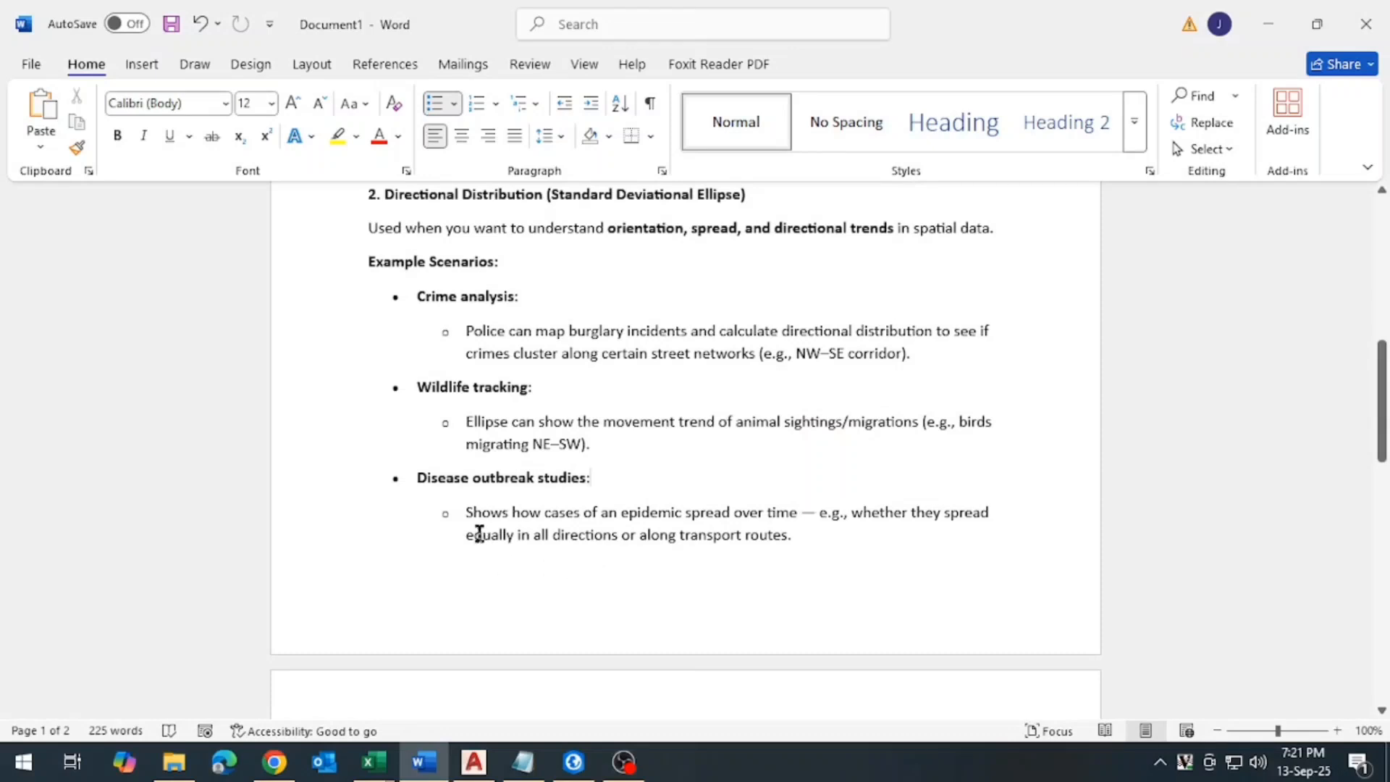
mouse_move(463, 509)
left_mouse_down()
mouse_move(587, 503)
mouse_move(806, 537)
mouse_move(533, 546)
mouse_move(475, 512)
left_mouse_up()
left_click(806, 536)
left_click(472, 516)
double_click(474, 514)
triple_click(590, 515)
left_click(847, 537)
left_click_drag(763, 533, 429, 505)
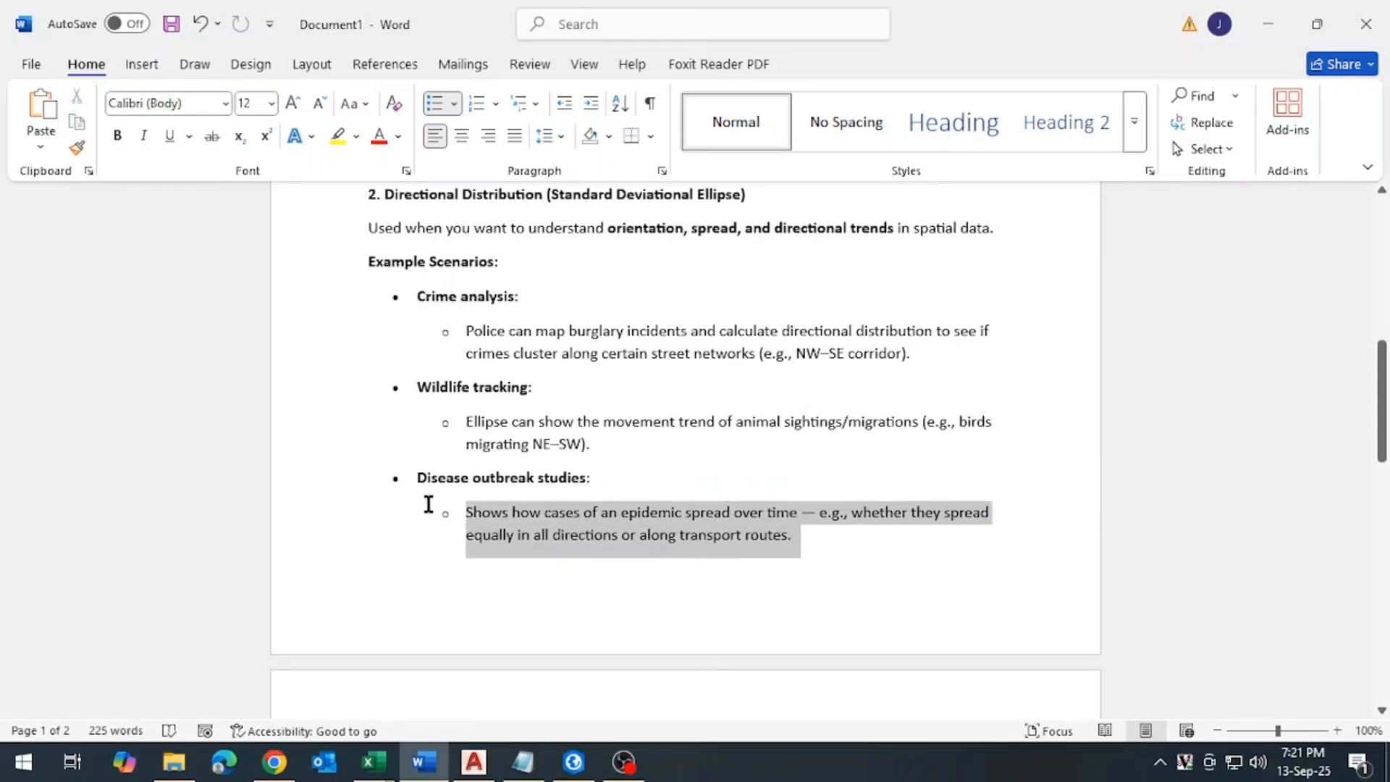
left_click(810, 535)
left_click_drag(794, 543, 840, 521)
left_click(435, 548)
left_click(845, 536)
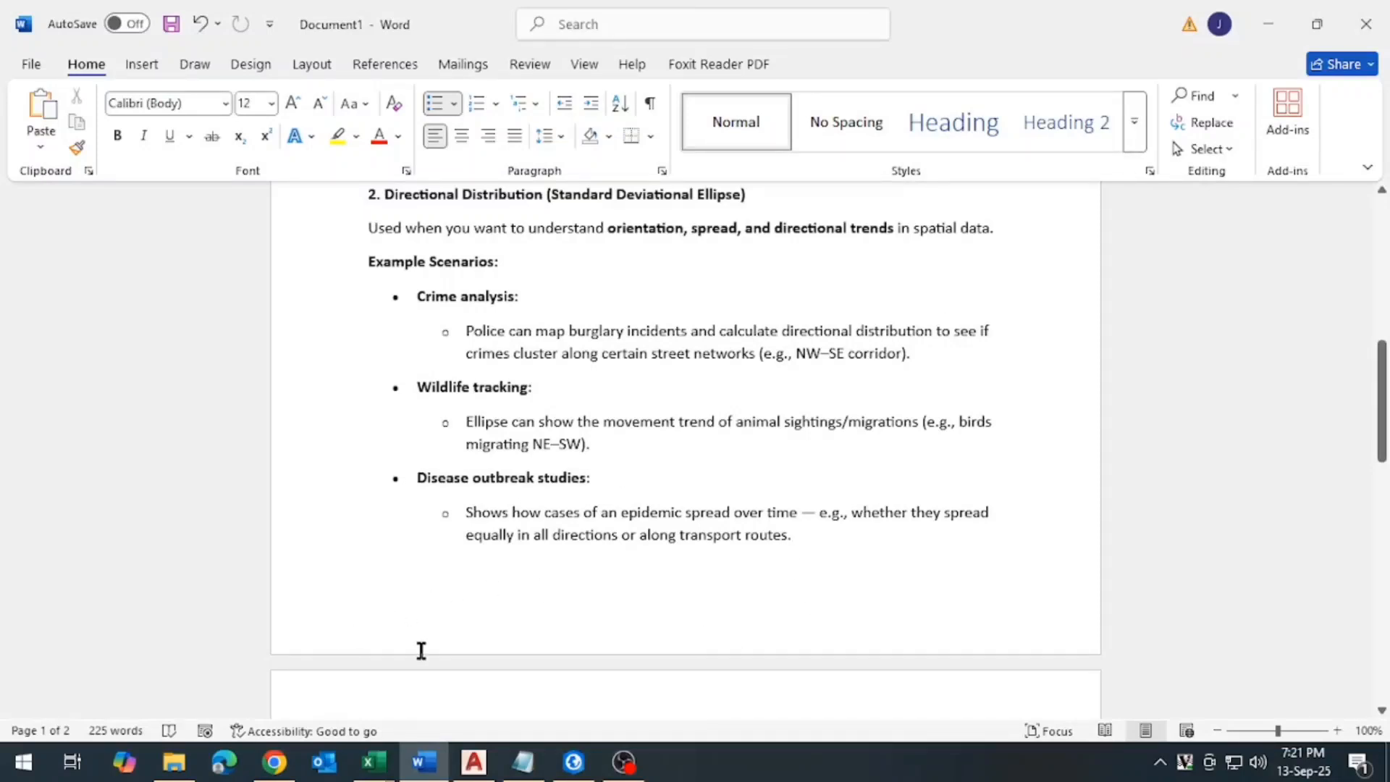
Return to ArcGIS Pro and view the Bronx median center and directional ellipse in relation to the neighbouring boroughs.
left_click(1272, 10)
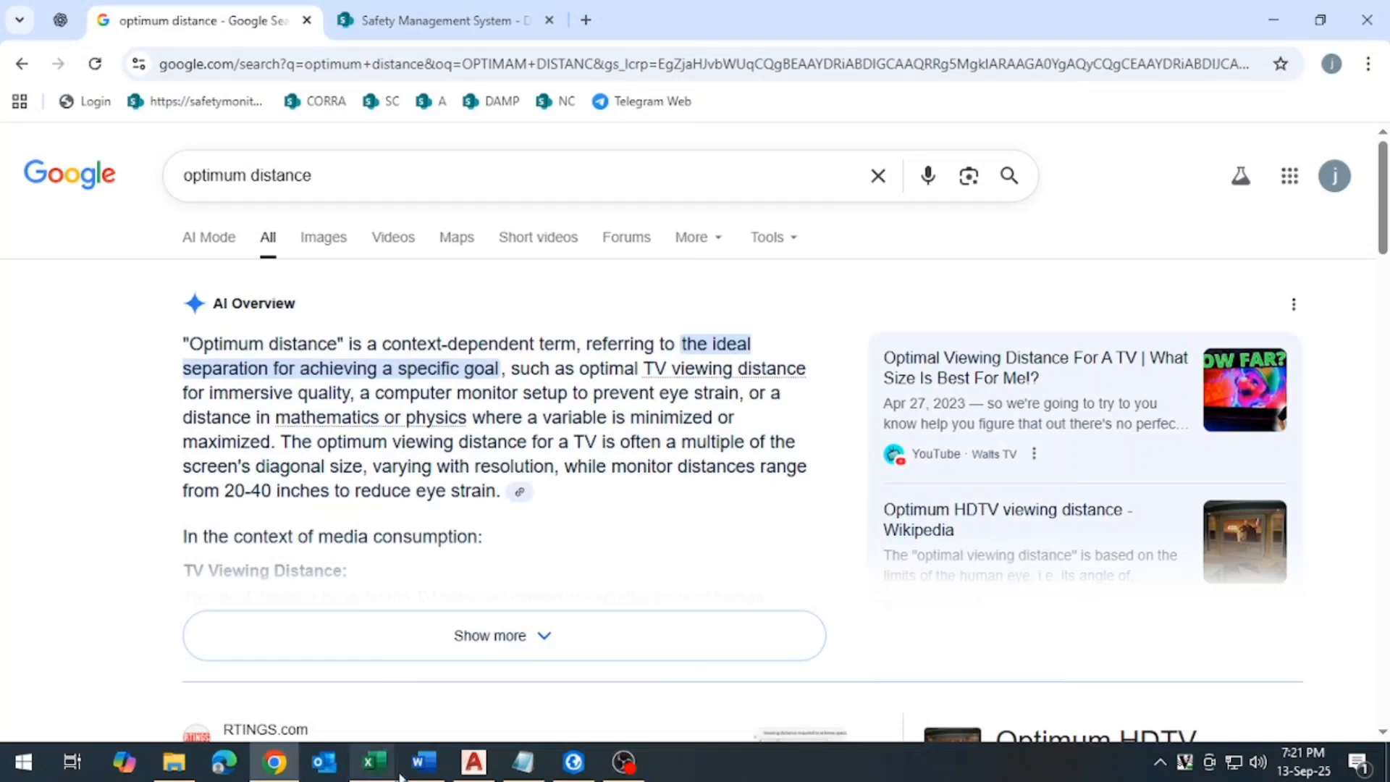
left_click(573, 762)
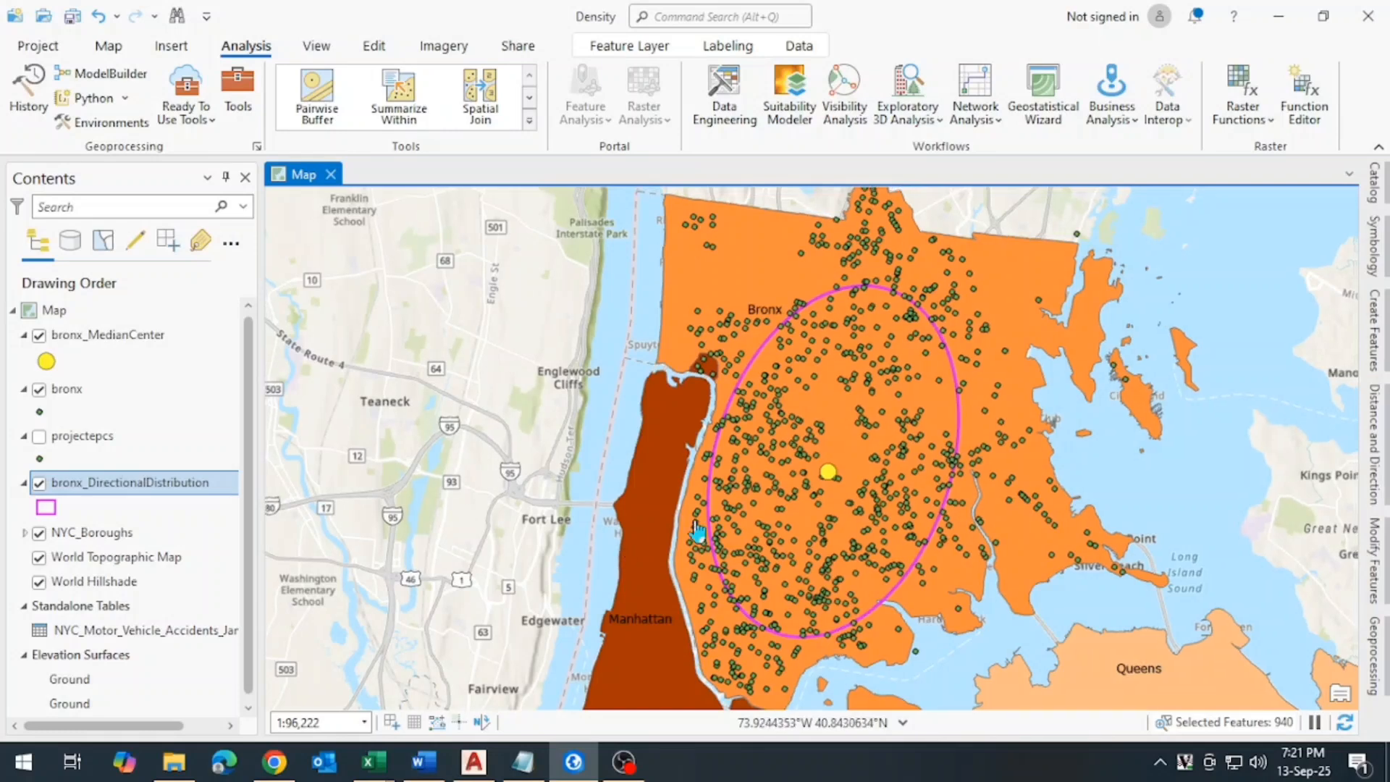
scroll(695, 519, "down", 3)
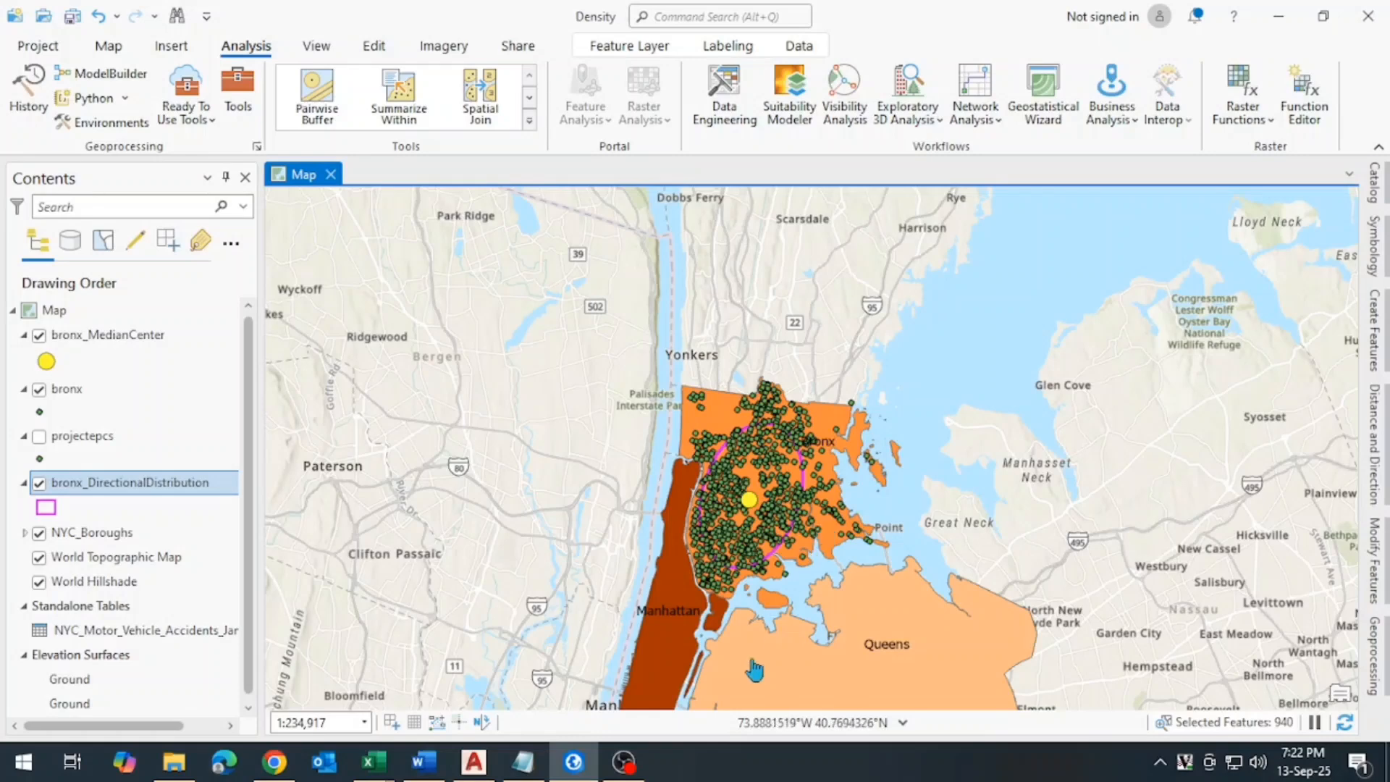
left_click(626, 760)
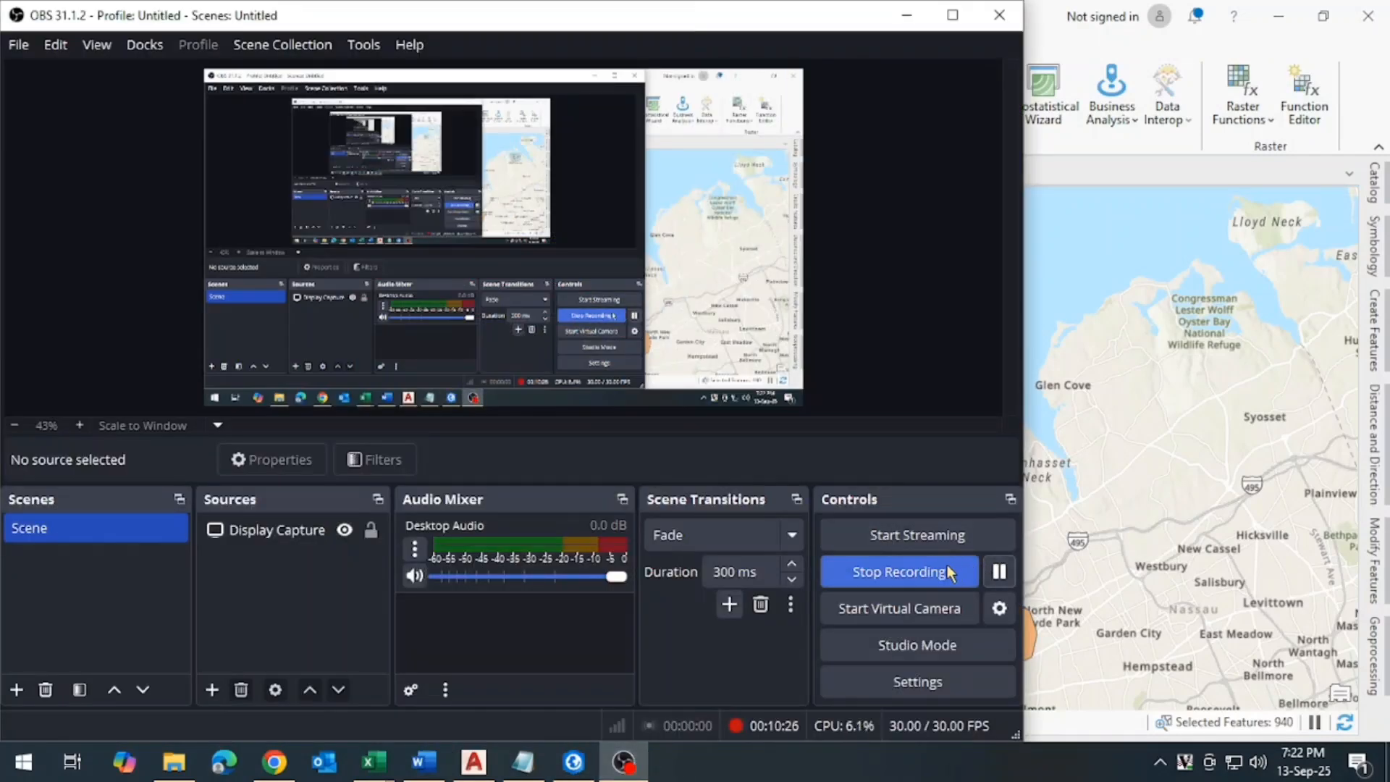